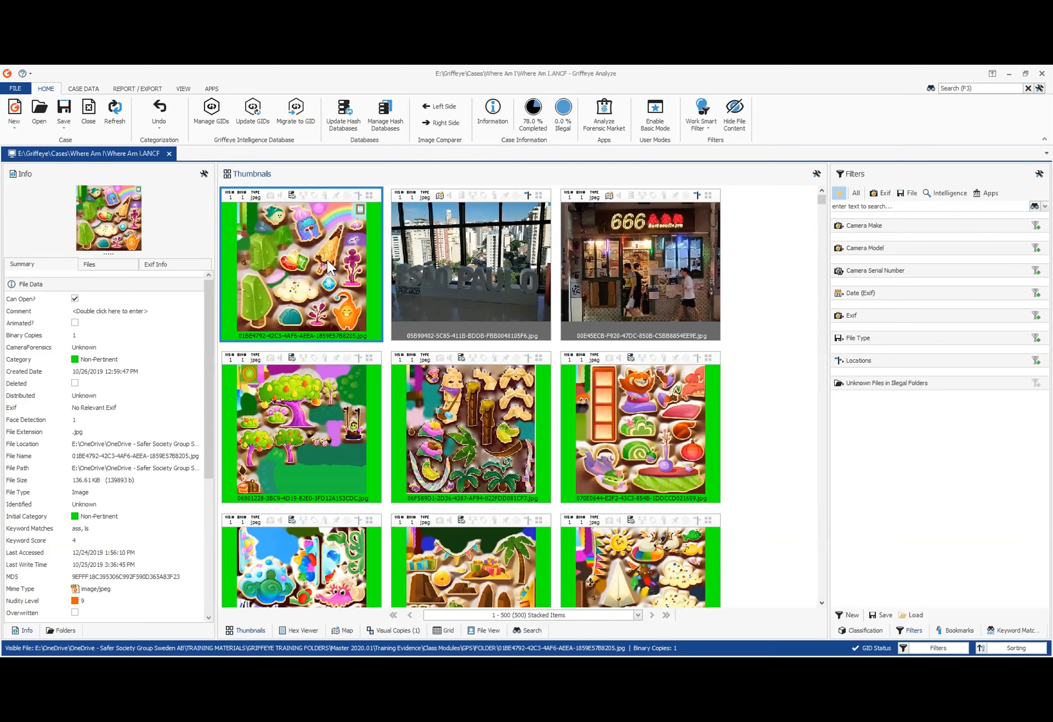
- Open the GPS map for the São Paulo photo, show the whole world and zoom in on the photo's marker
click(490, 233)
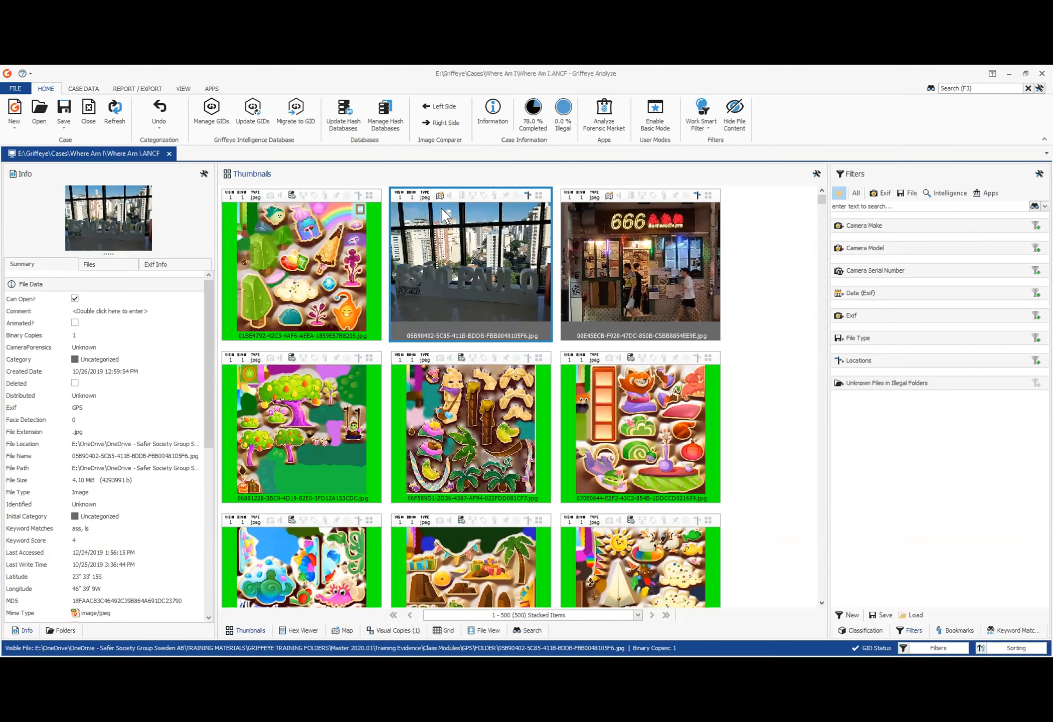
mouse_move(439, 196)
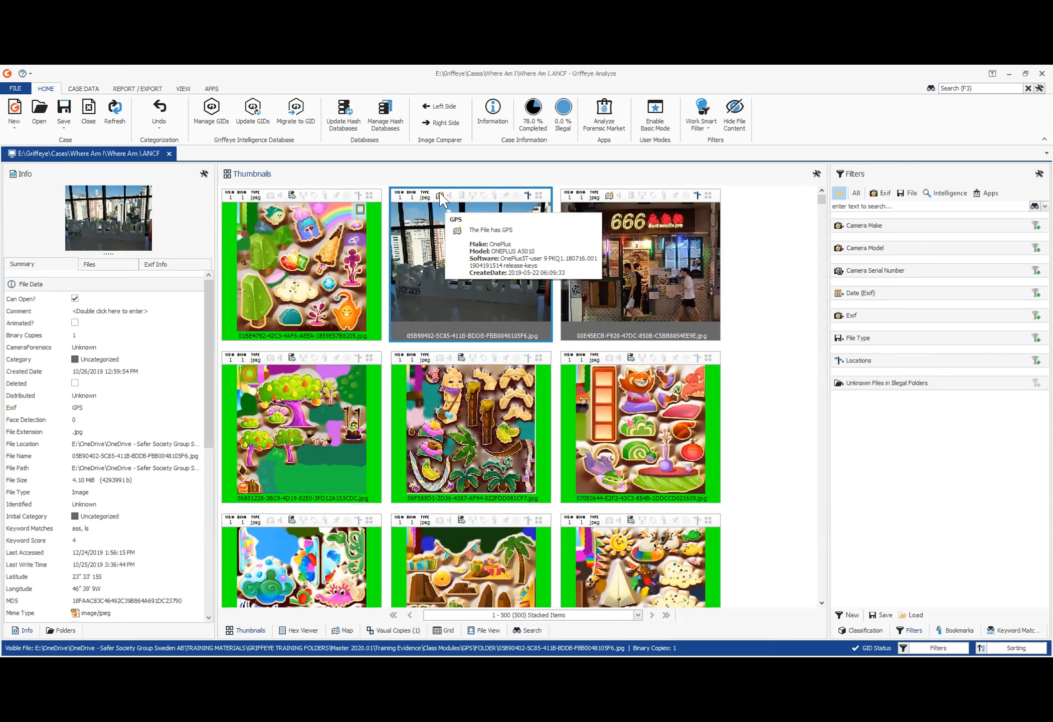
click(442, 195)
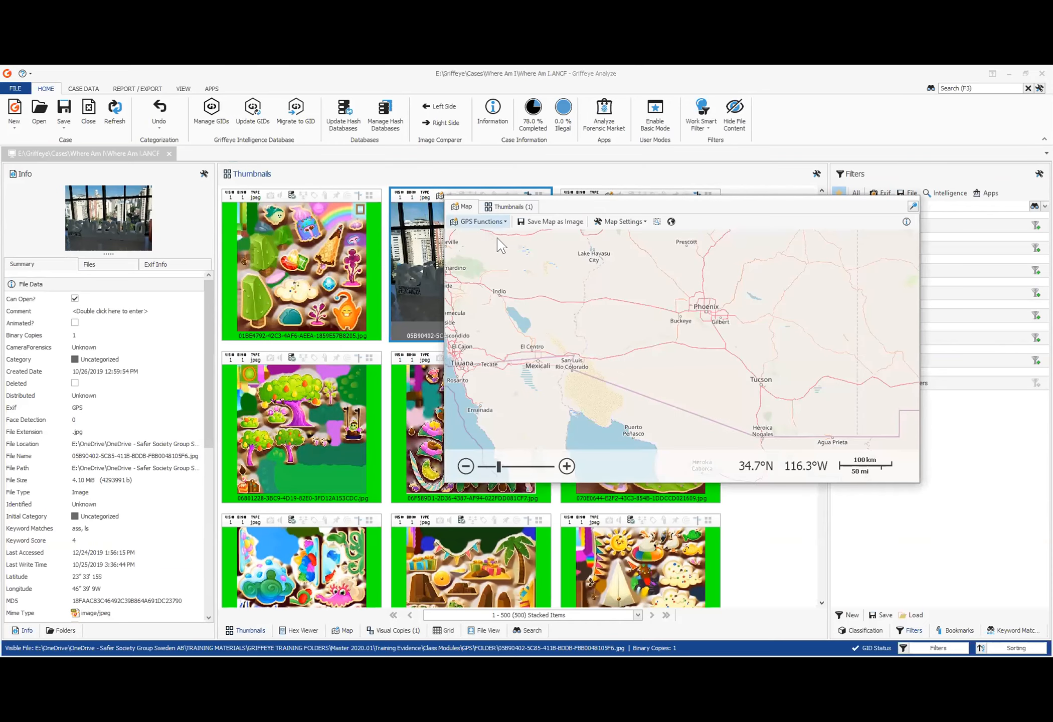
click(670, 223)
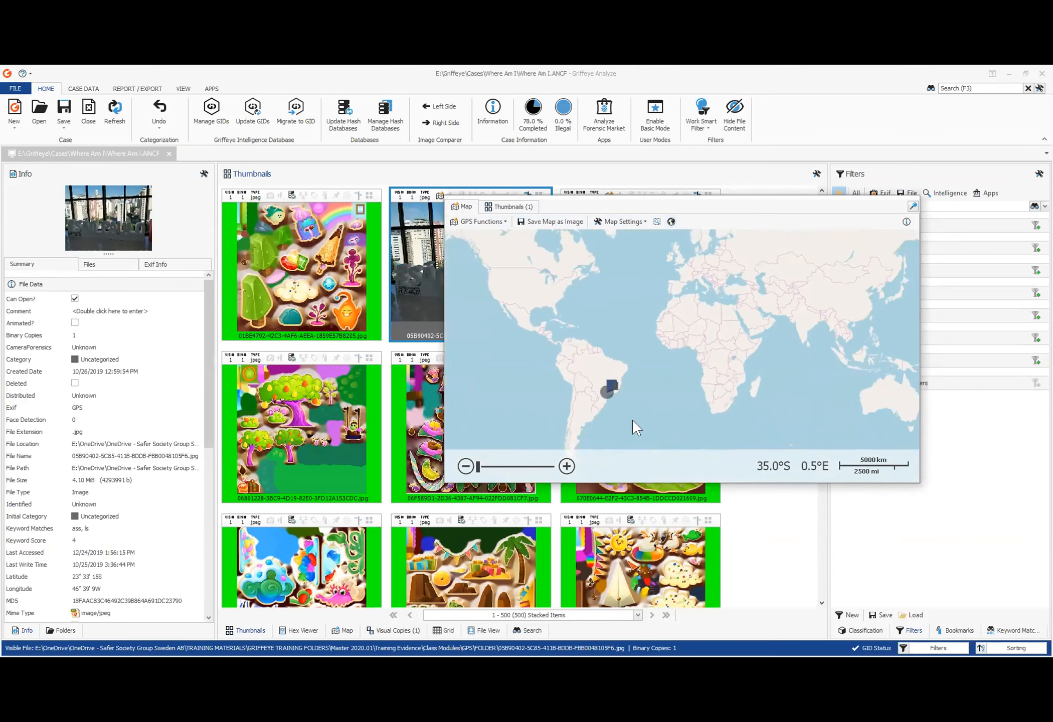
scroll(607, 416, up, 3)
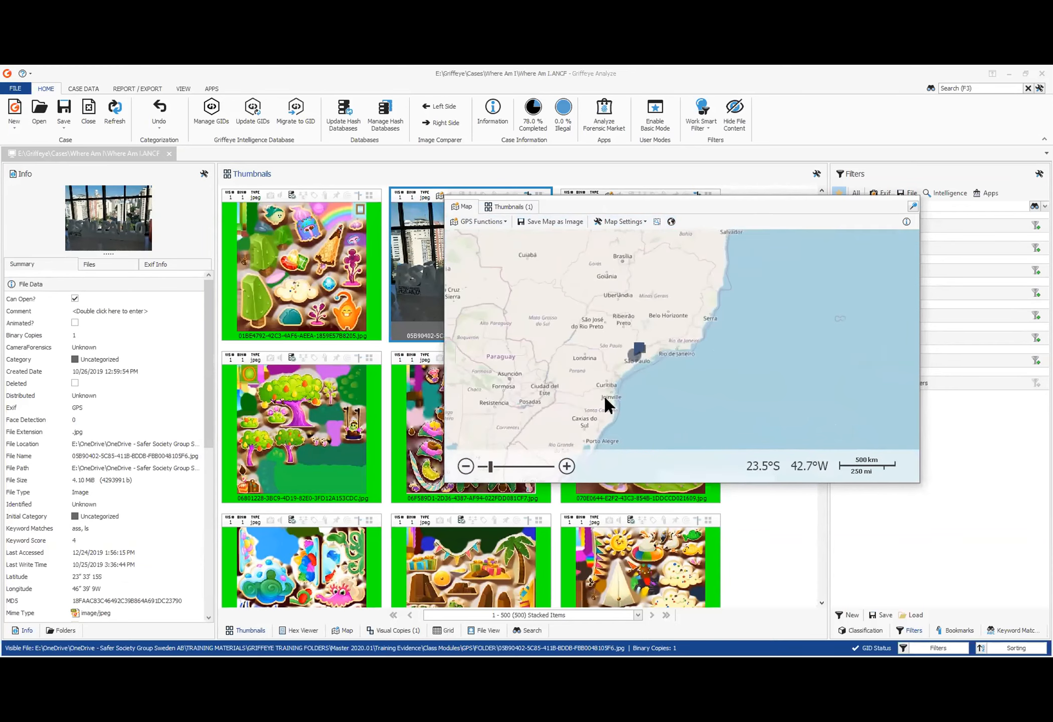
scroll(619, 337, up, 3)
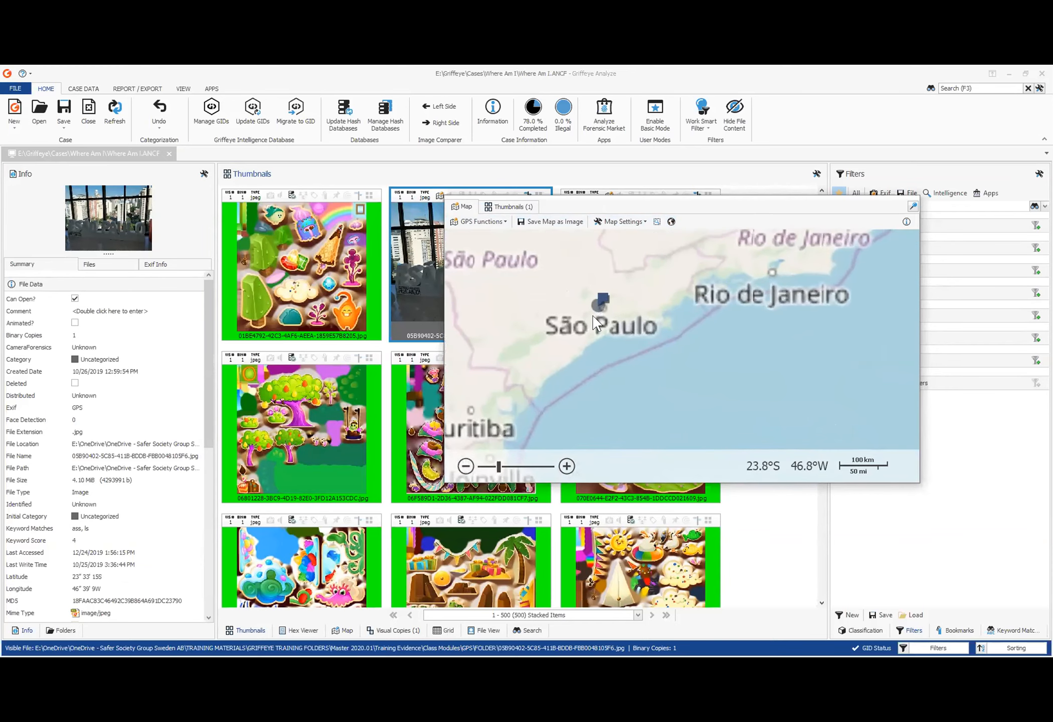
drag(565, 320, 586, 356)
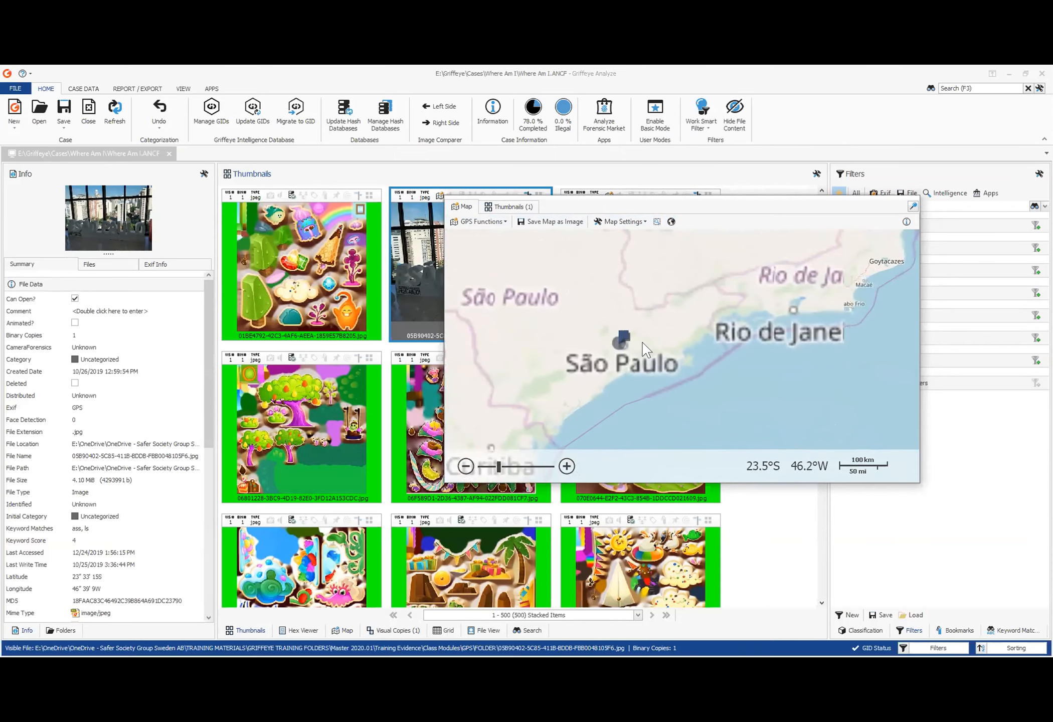
drag(721, 211, 629, 233)
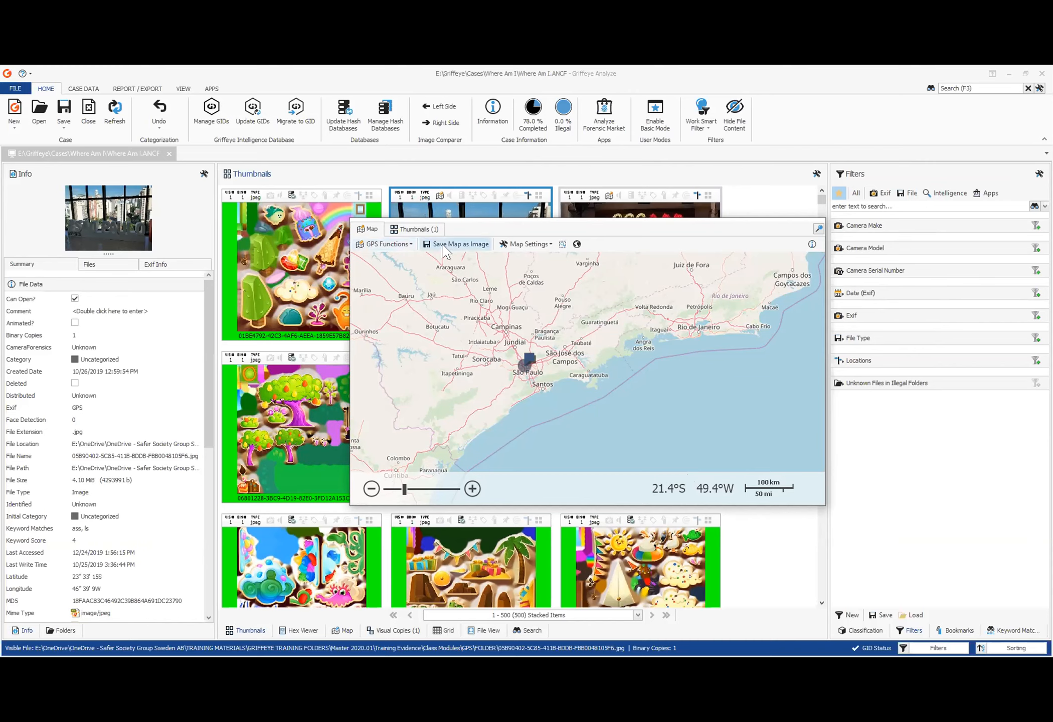
- Show the selected photo's location on Google Maps, examine it in satellite view, and close the browser
click(389, 244)
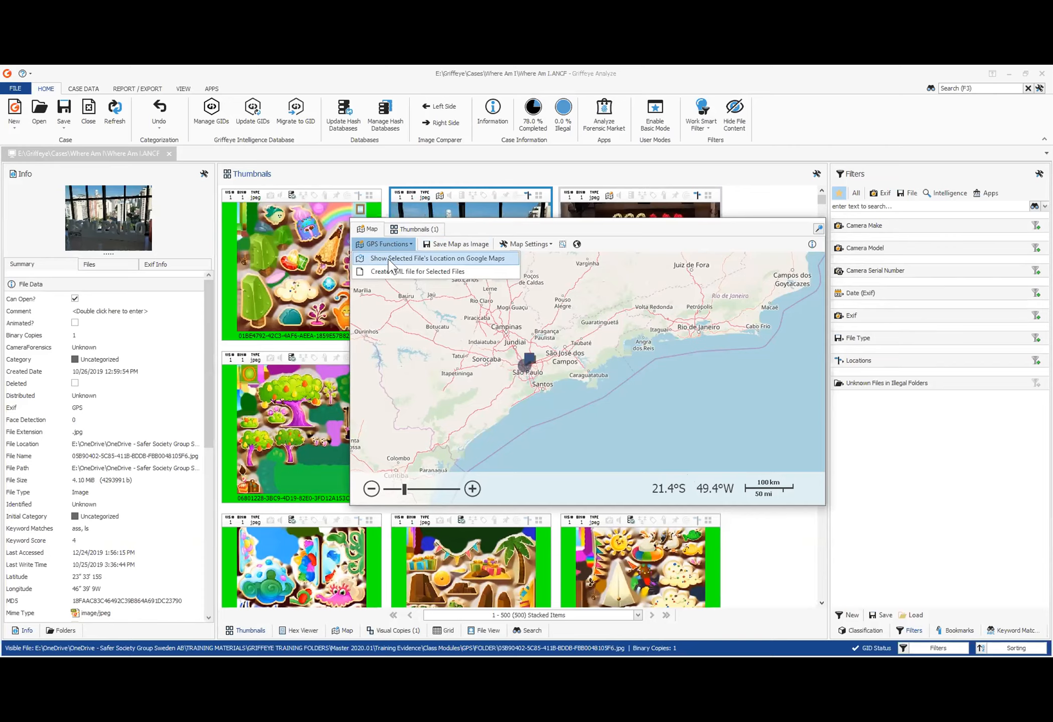
click(388, 259)
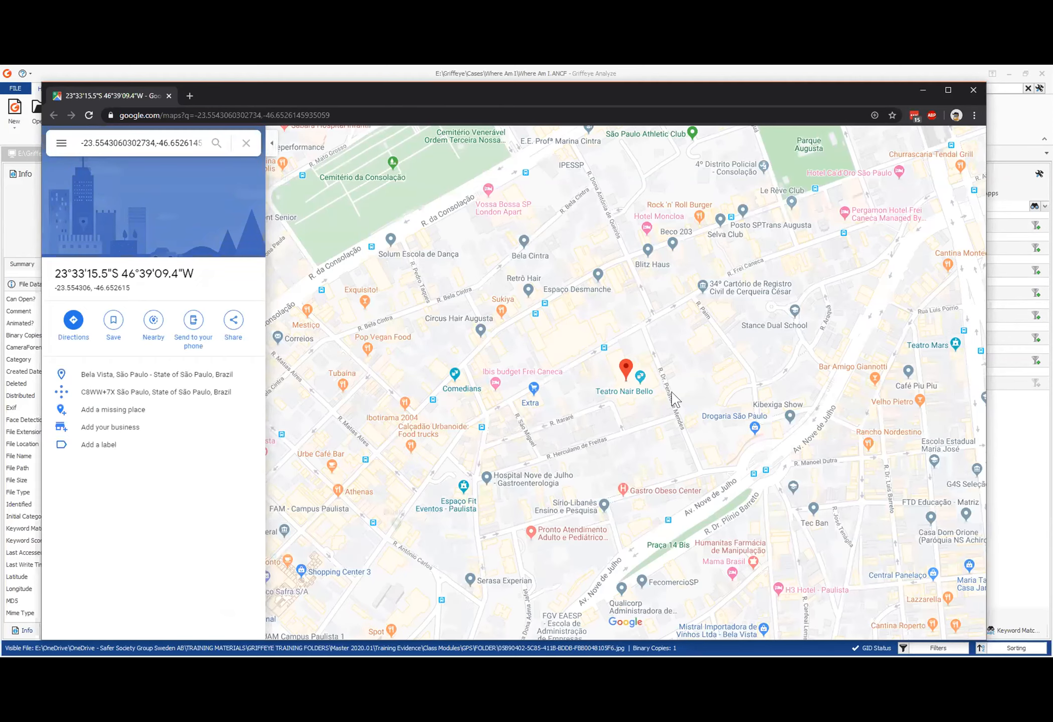
scroll(651, 392, up, 4)
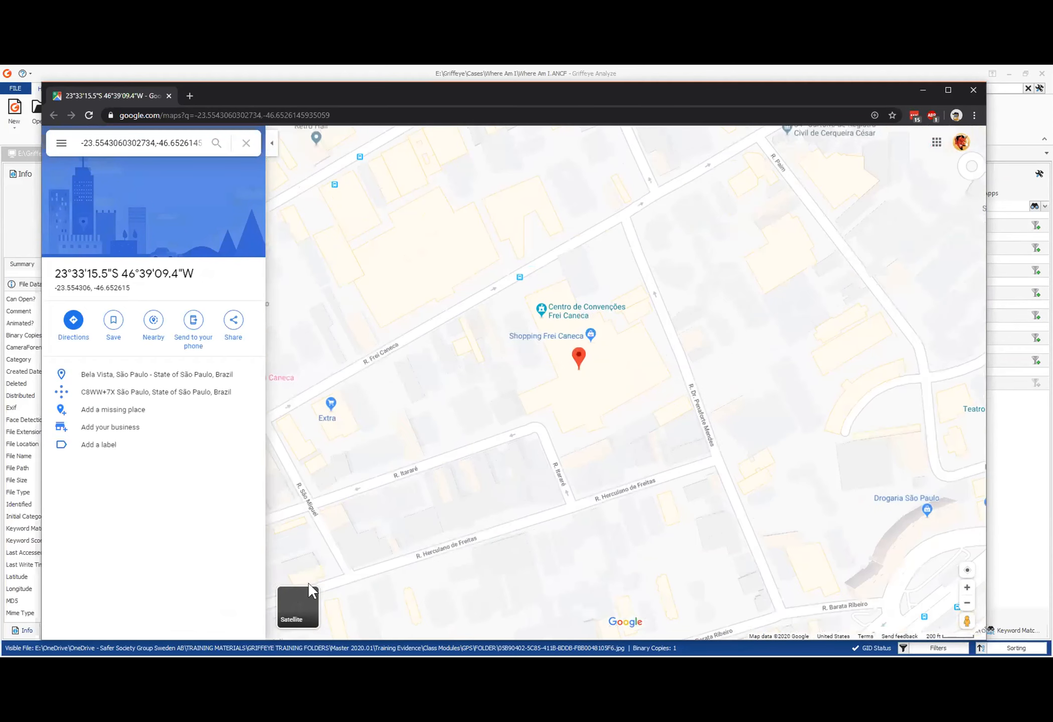
click(282, 615)
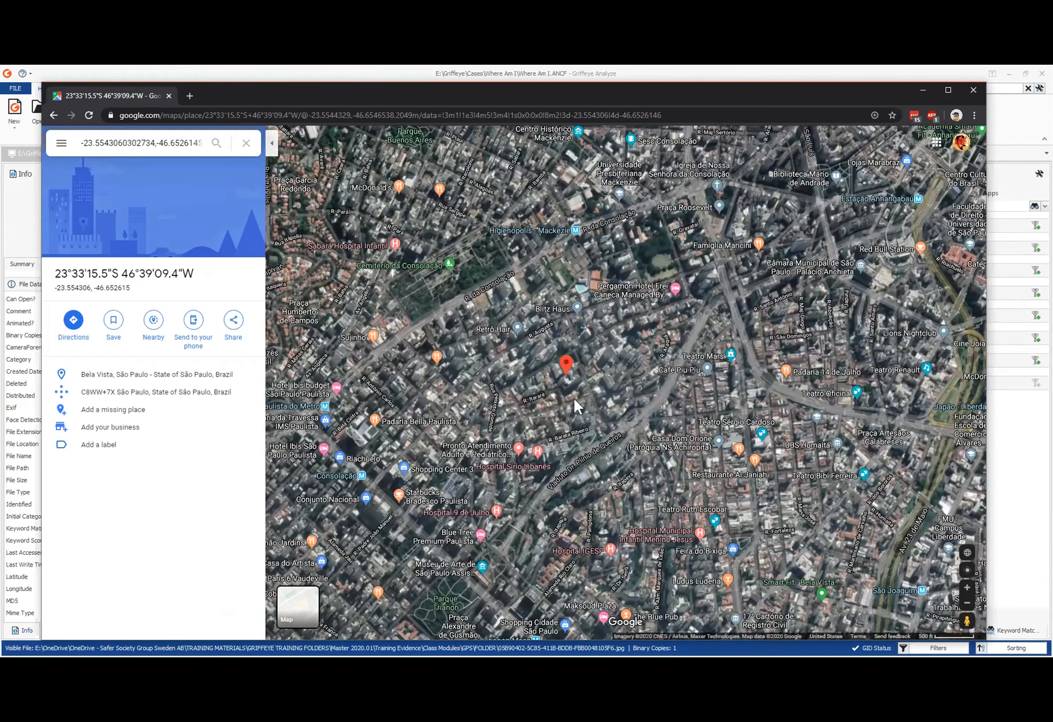
scroll(539, 423, up, 2)
scroll(328, 571, down, 1)
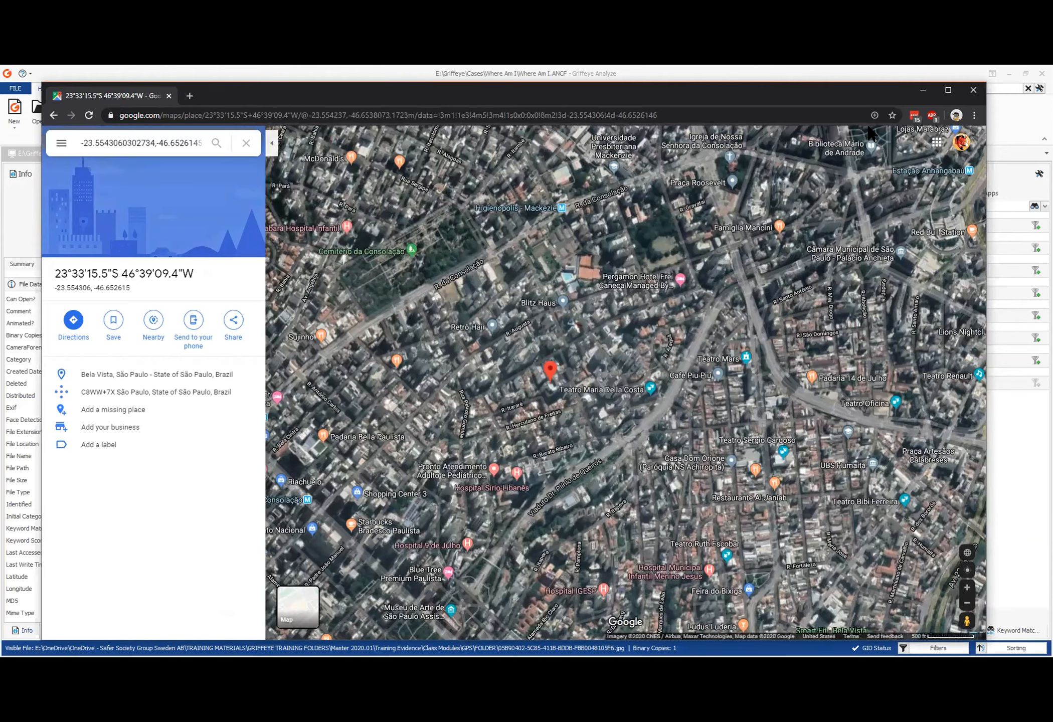
click(972, 91)
click(361, 248)
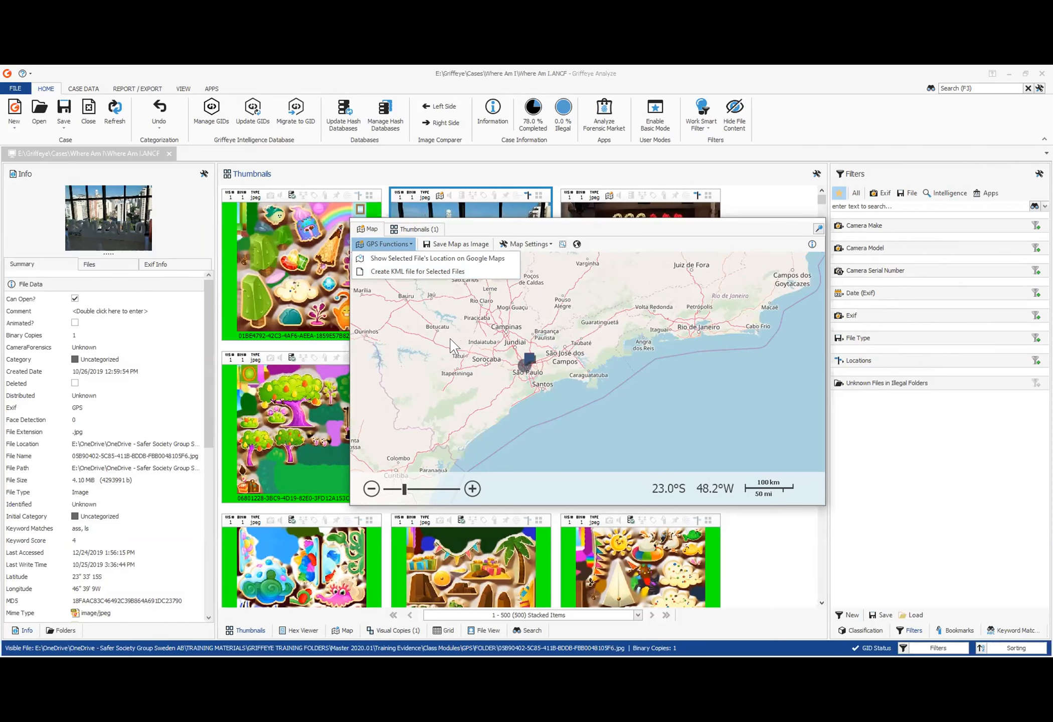
click(442, 303)
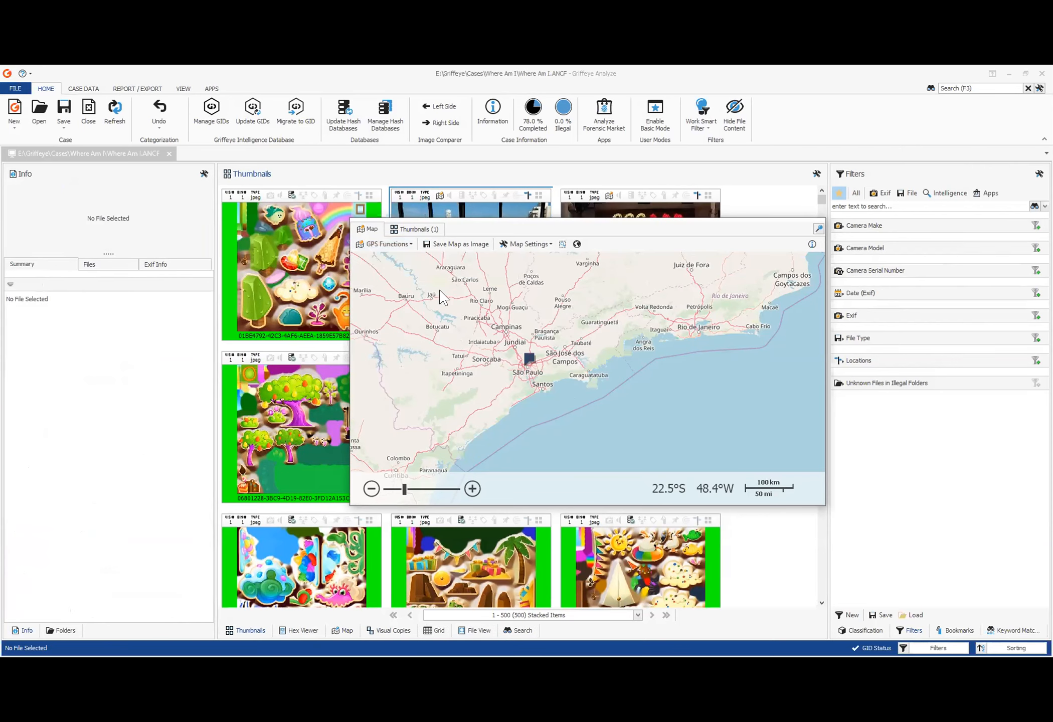
click(456, 245)
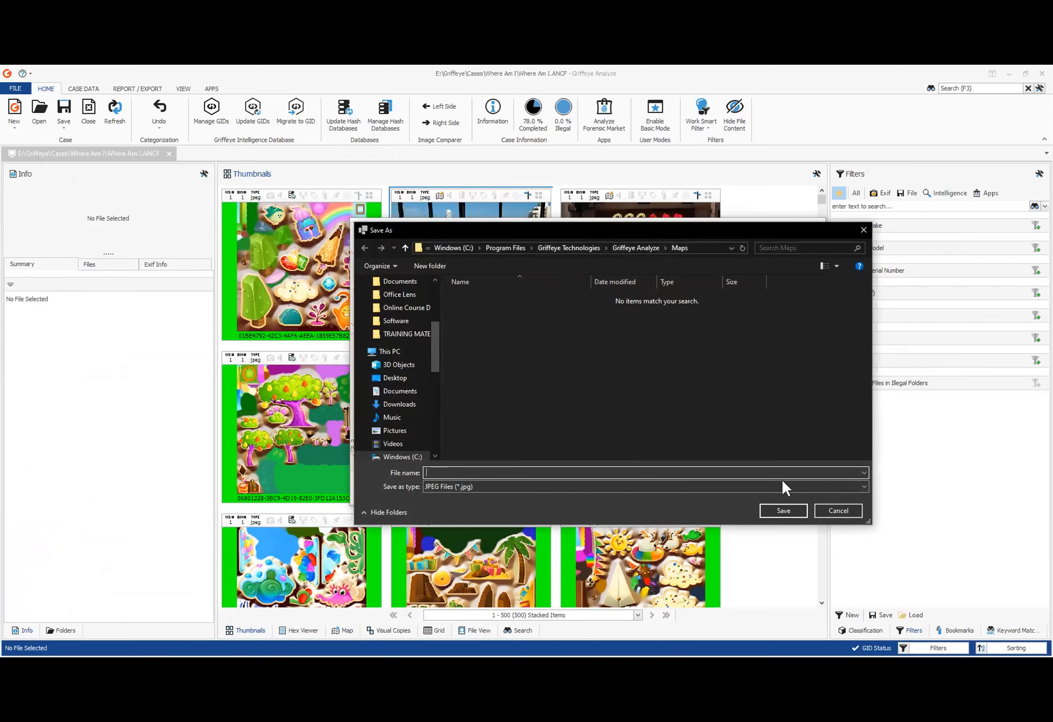
click(835, 511)
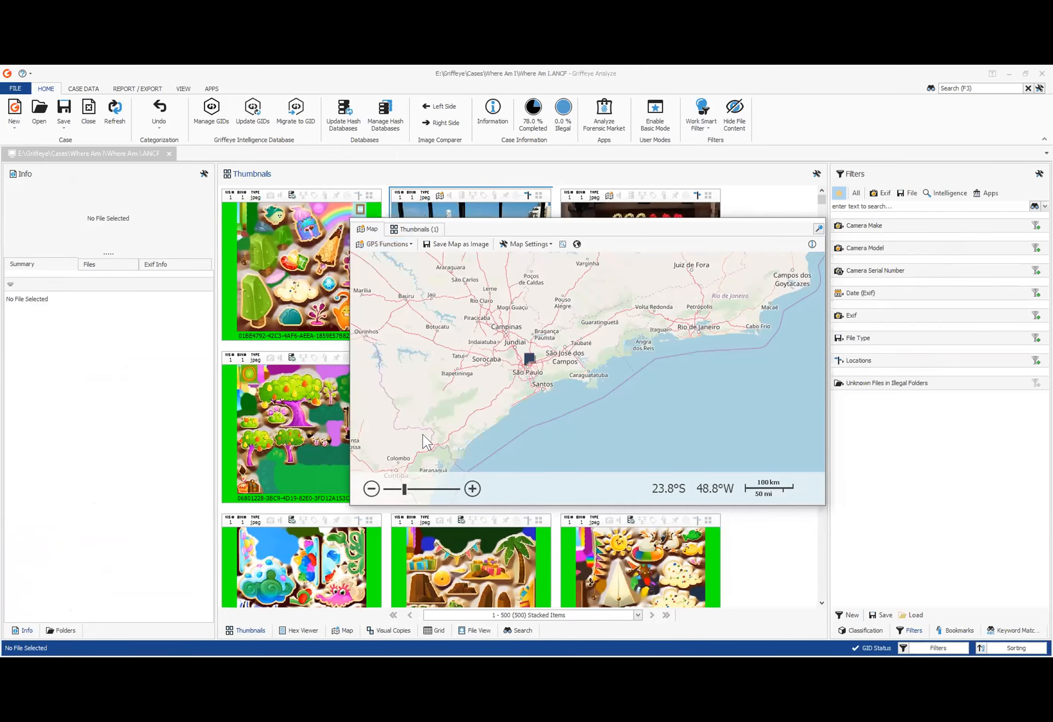
- Switch the map to offline mode using the World.shp shape file and look over the world outline
click(517, 246)
mouse_move(522, 262)
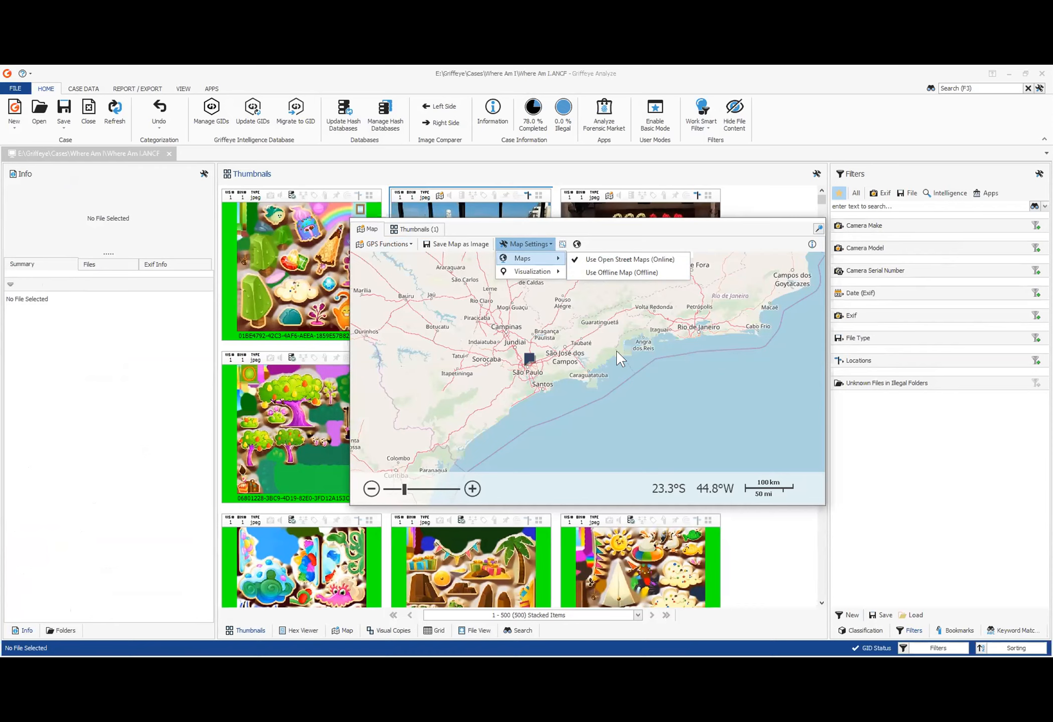
click(617, 275)
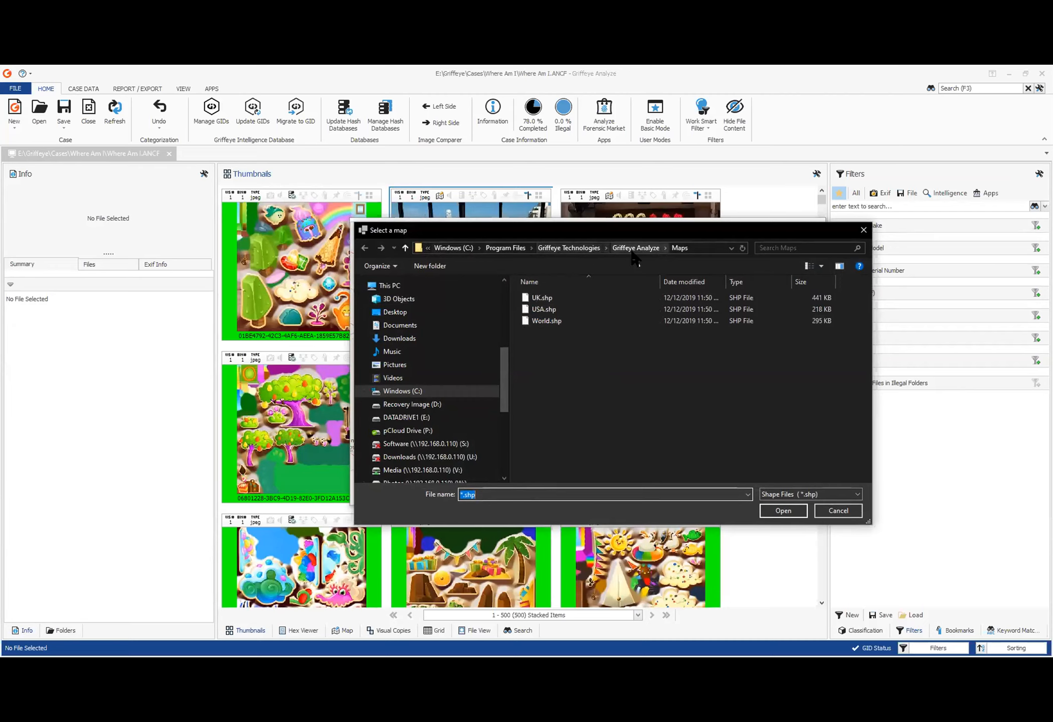
click(539, 320)
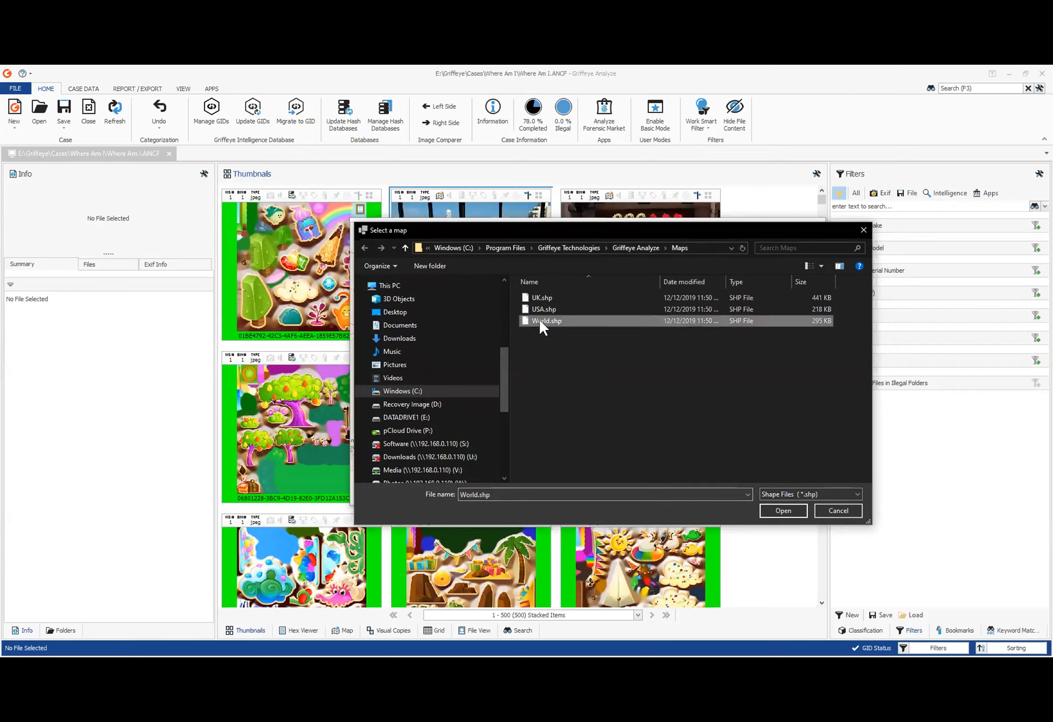
click(768, 509)
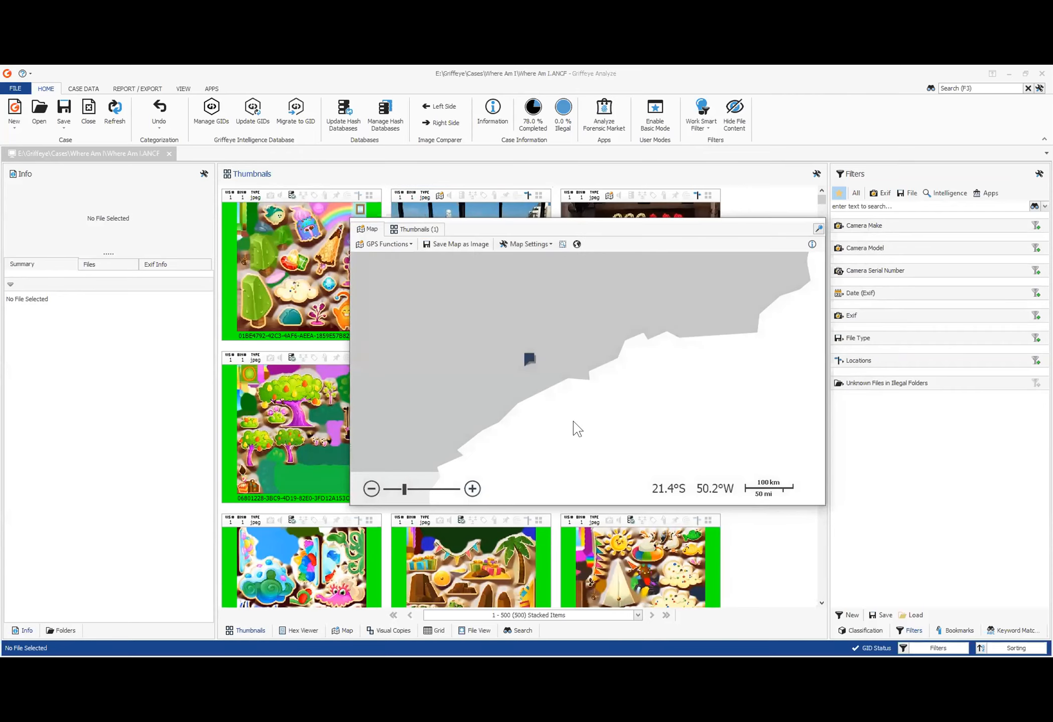
scroll(445, 406, down, 5)
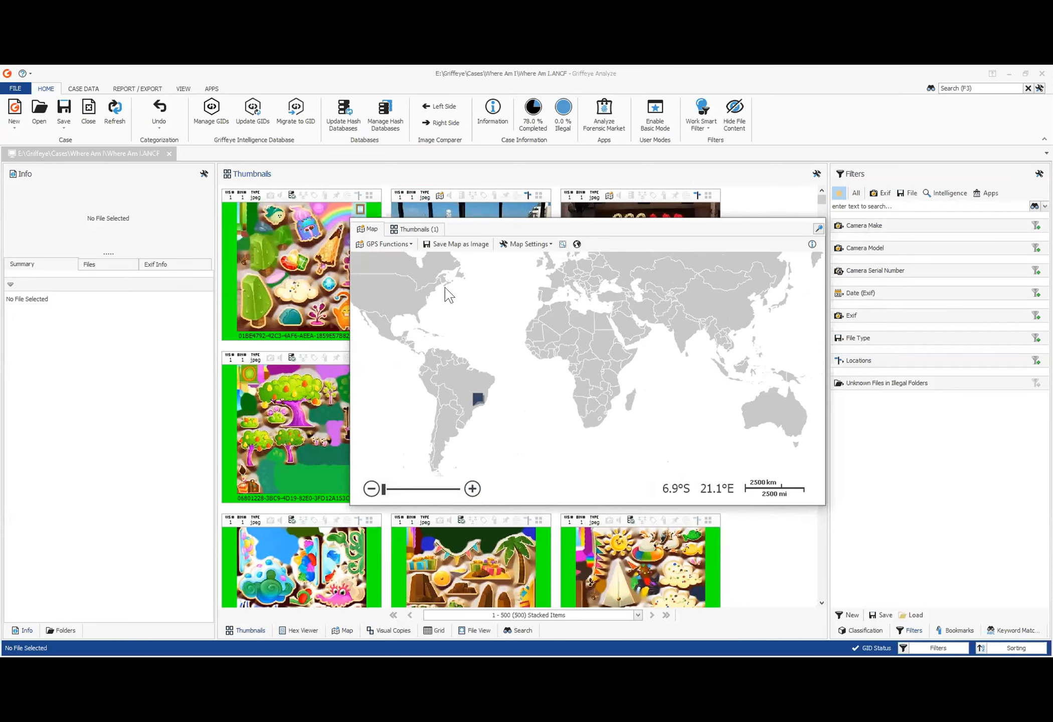
drag(397, 296, 492, 392)
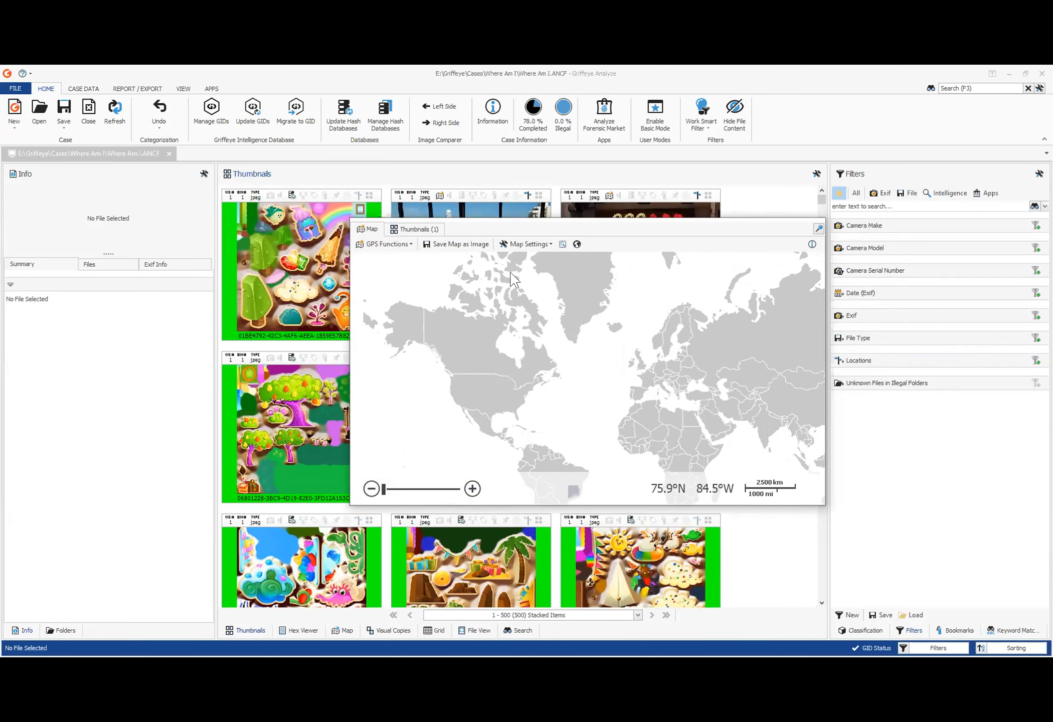
- Load the USA.shp shape file as the offline map instead of the world map
click(521, 245)
mouse_move(522, 258)
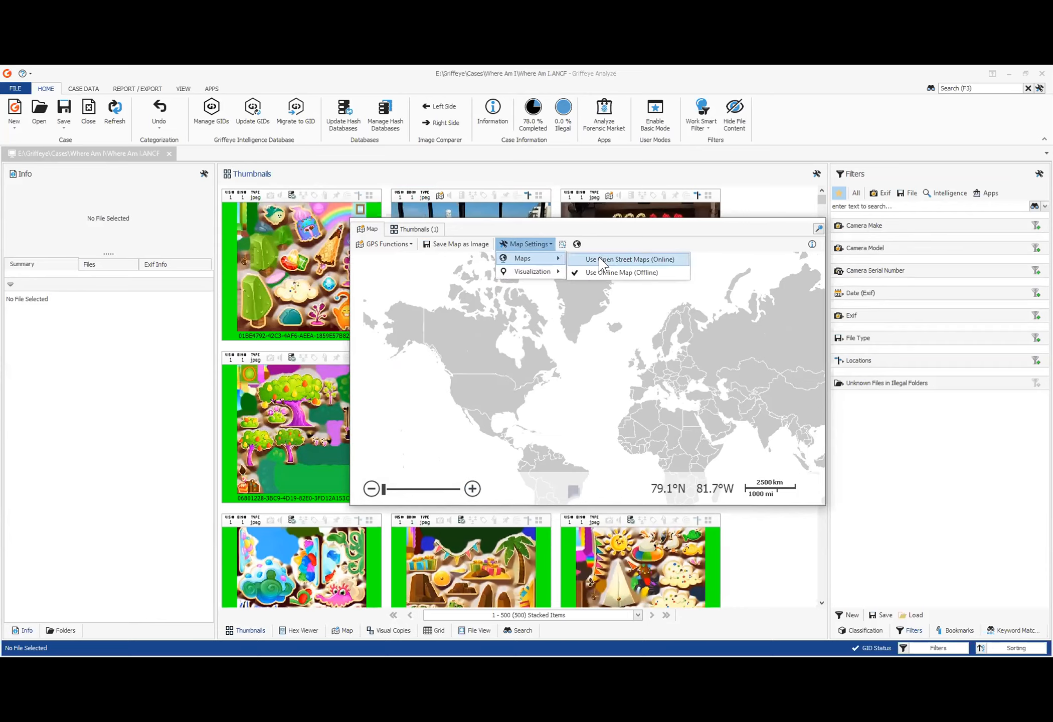
click(587, 259)
click(542, 246)
click(619, 270)
double_click(546, 303)
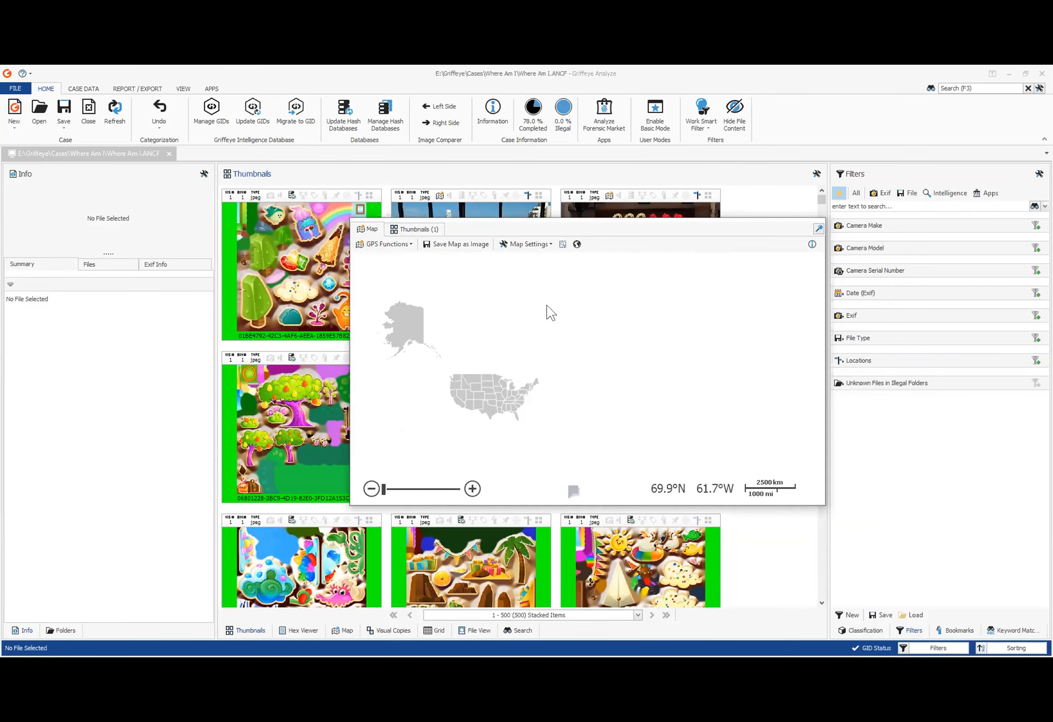
scroll(493, 356, down, 5)
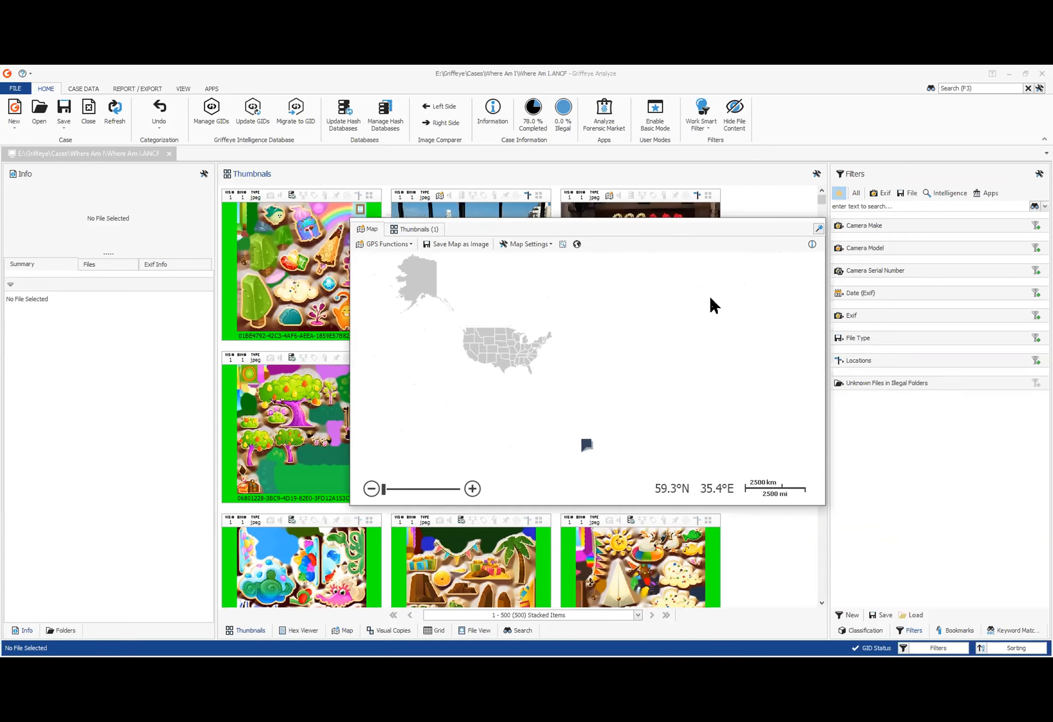
- Switch the map source back to Open Street Maps (Online)
click(516, 244)
mouse_move(525, 259)
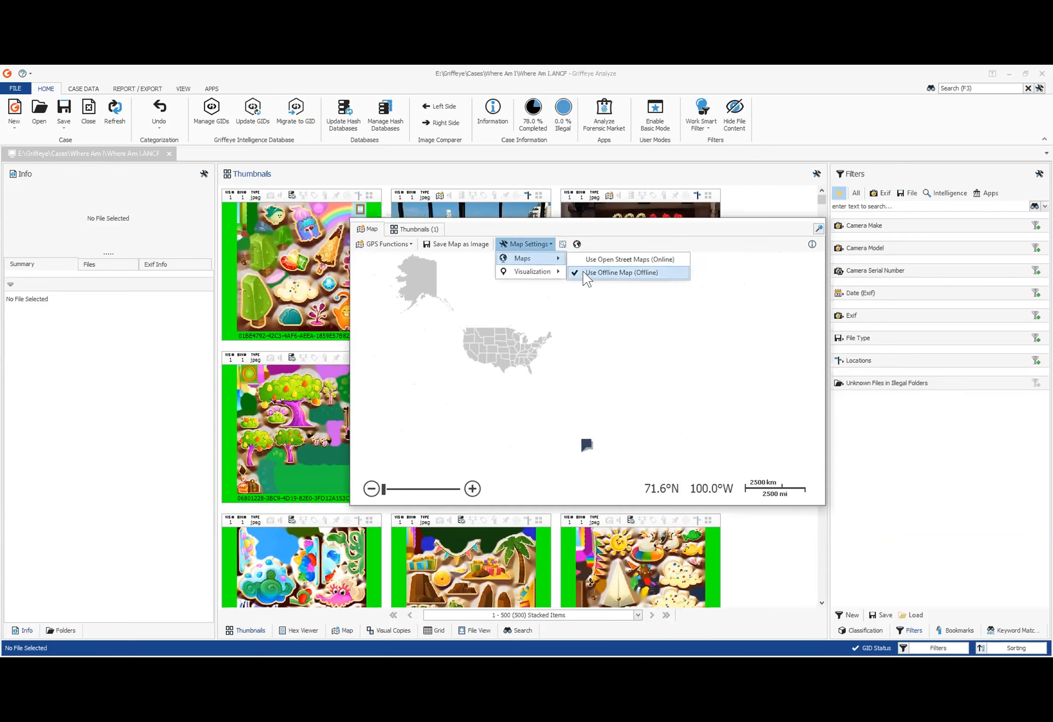
click(592, 258)
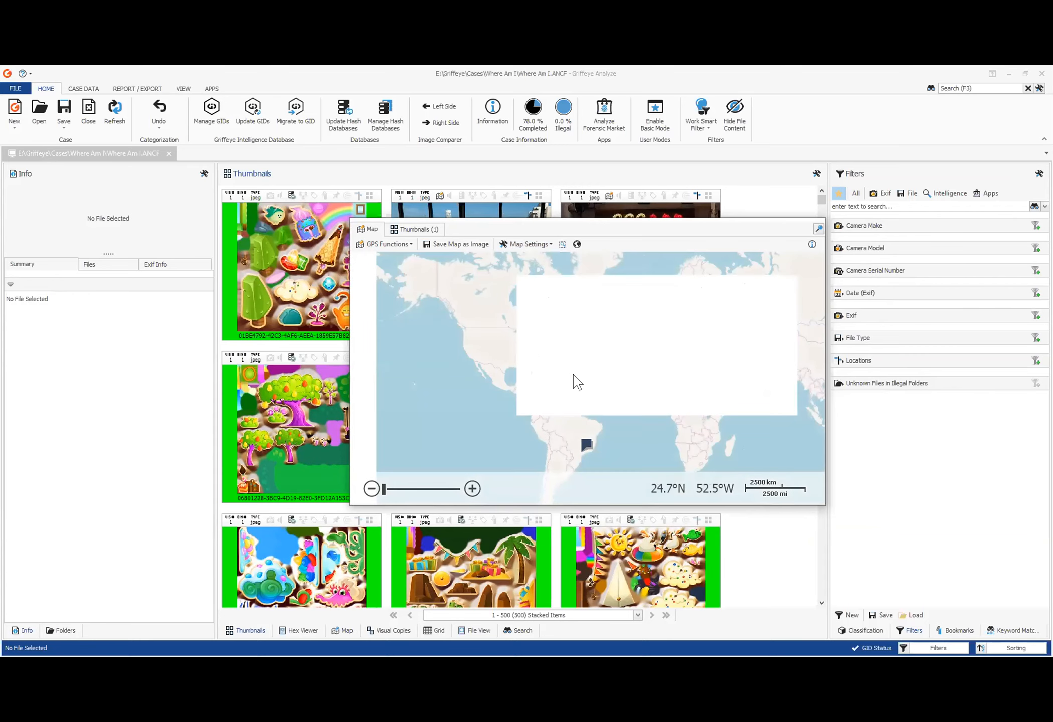
drag(613, 434, 596, 349)
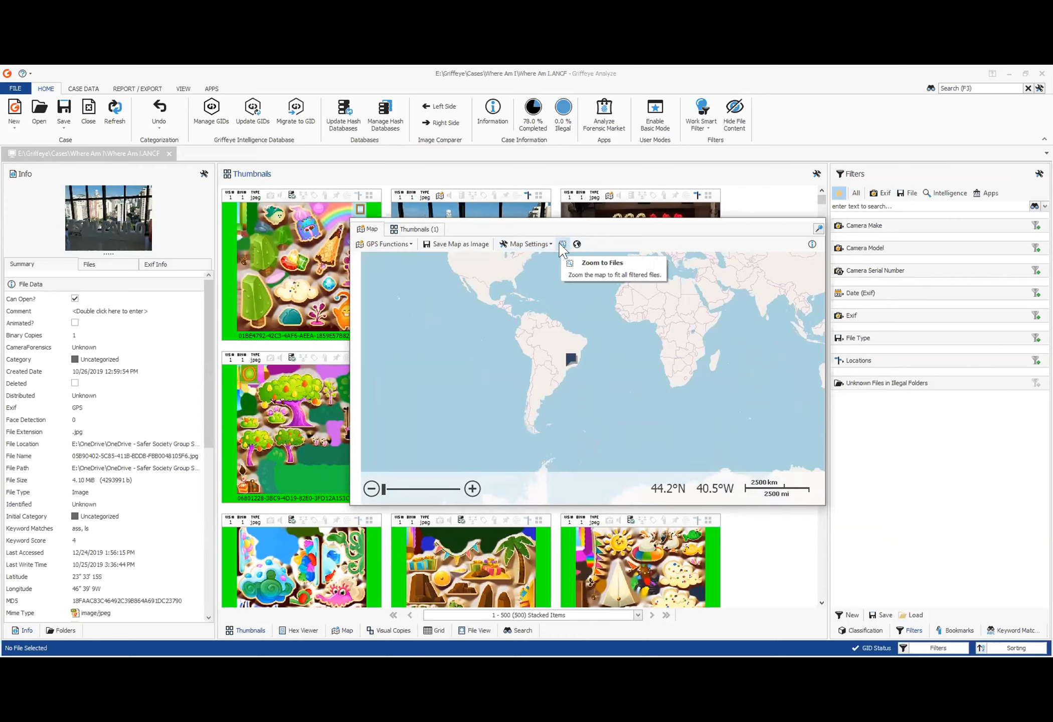
- Fit the map to all filtered files and to the whole world, and close the map pop-up
drag(454, 331, 913, 499)
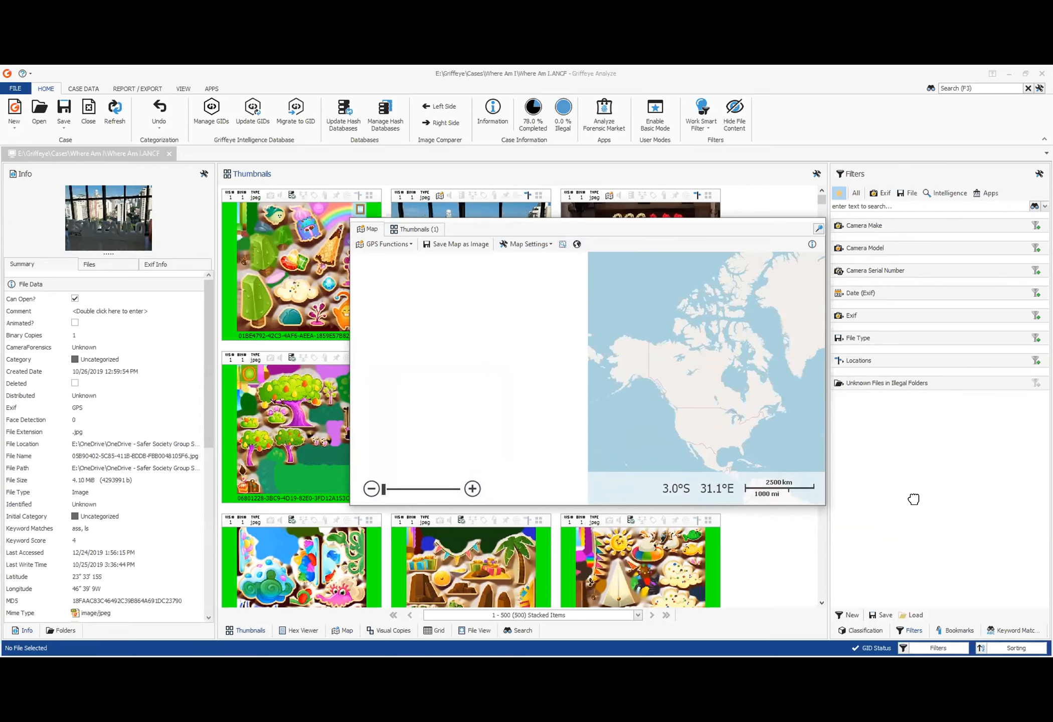
click(562, 244)
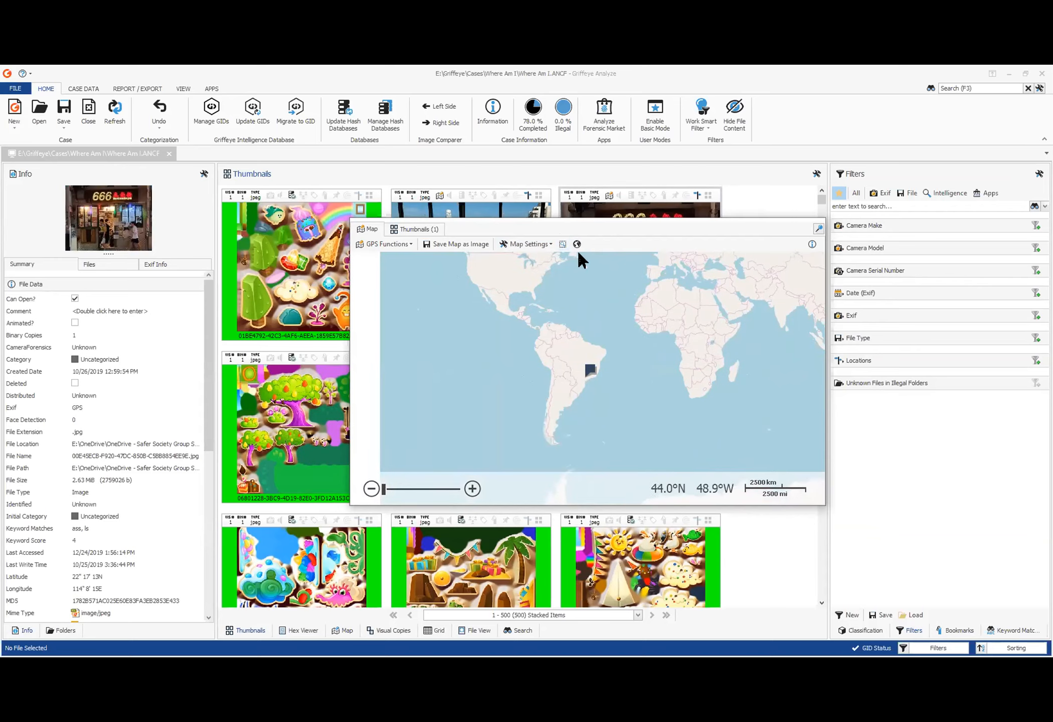
scroll(608, 349, up, 5)
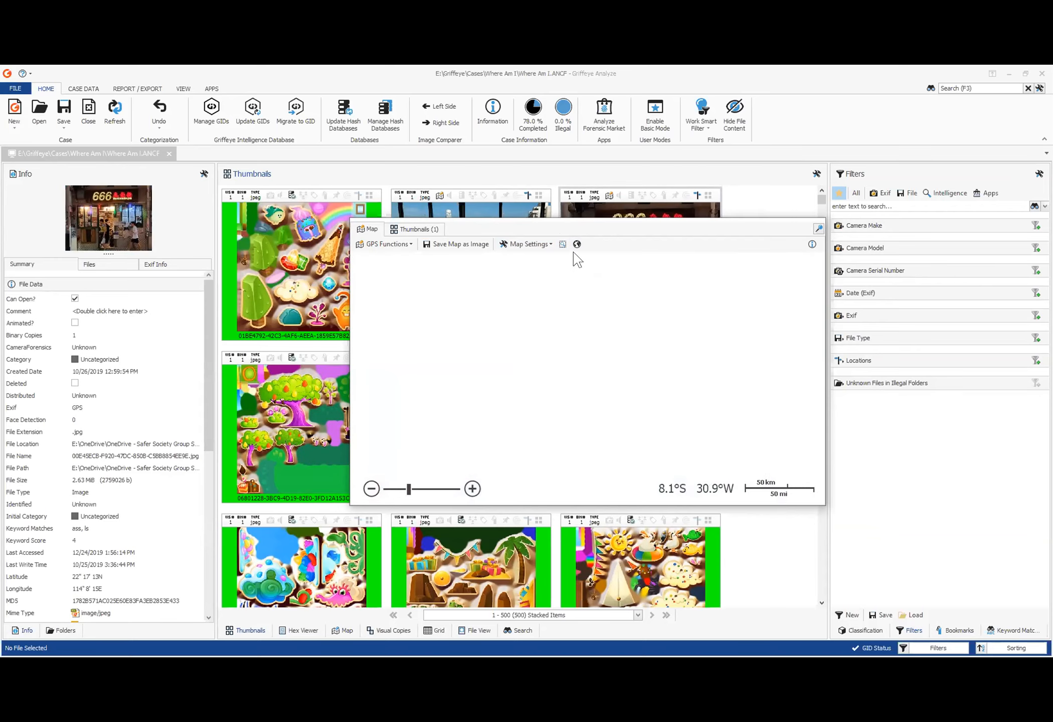
click(576, 244)
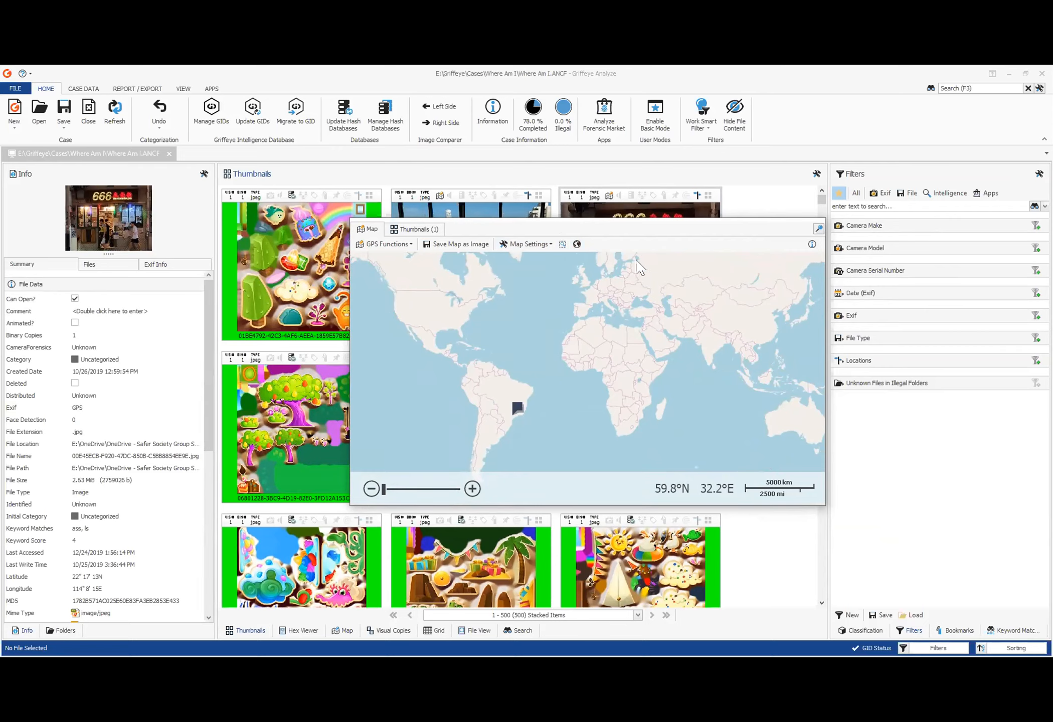
drag(622, 231, 494, 215)
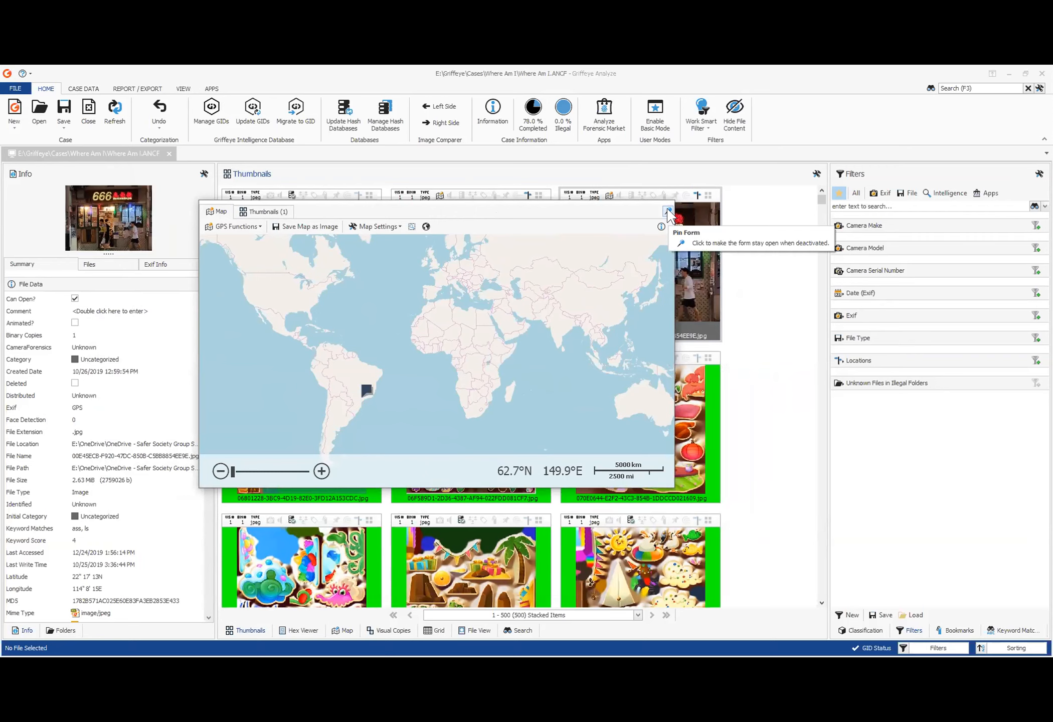
click(764, 239)
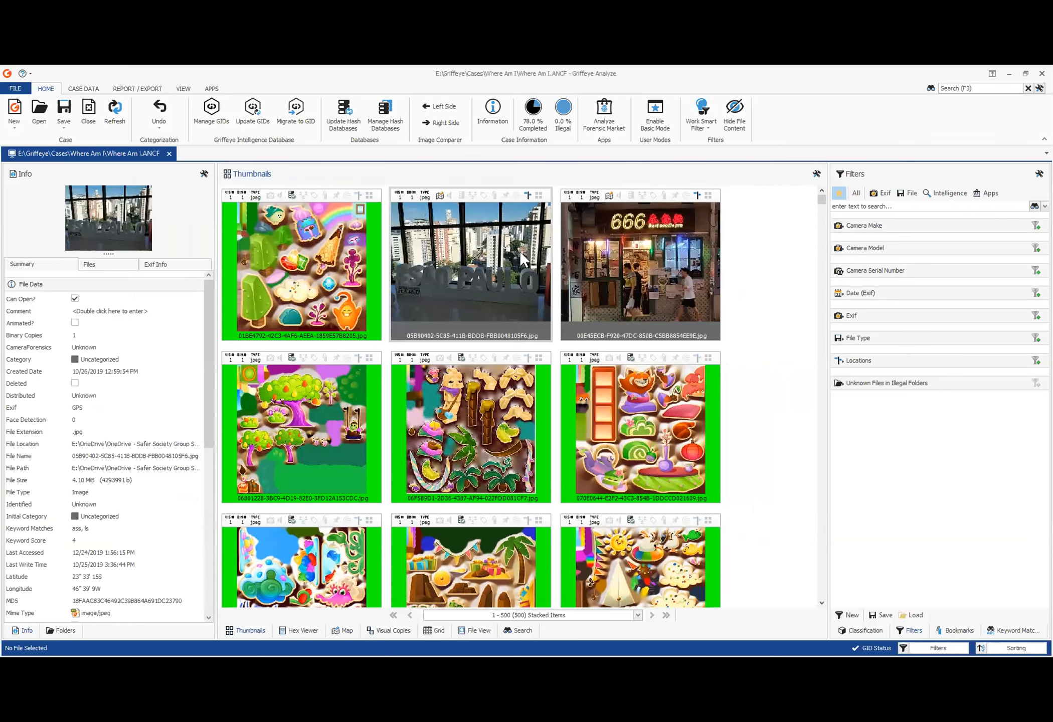
- Select the São Paulo photo and examine its latitude, longitude and full Exif information for GPS details
click(486, 253)
mouse_move(436, 198)
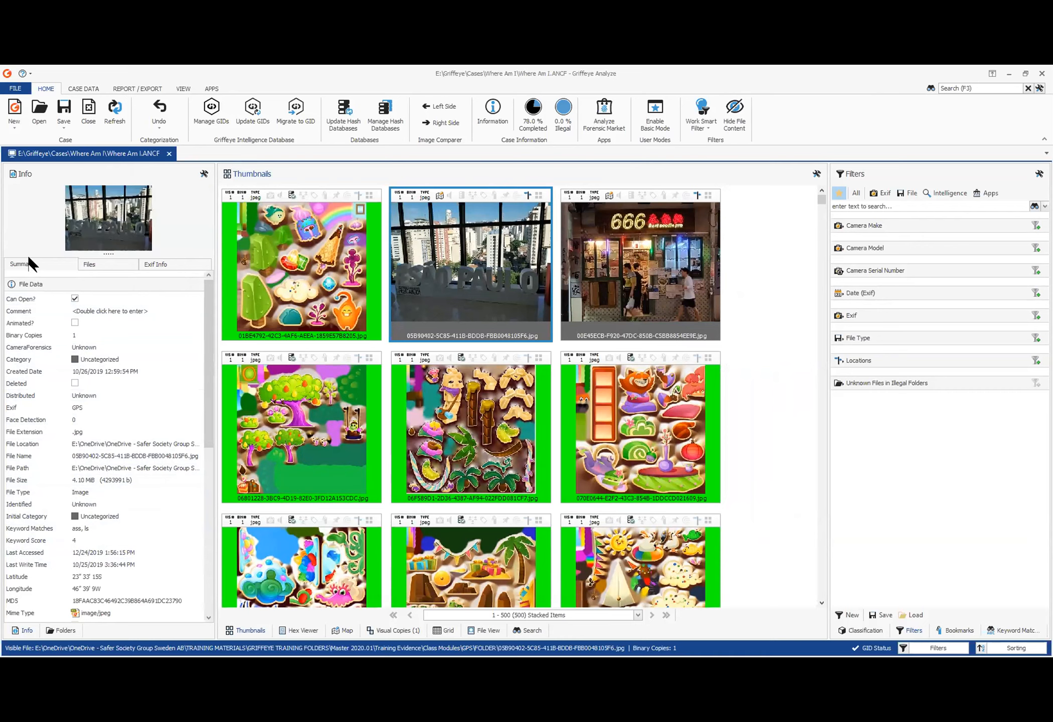
click(41, 578)
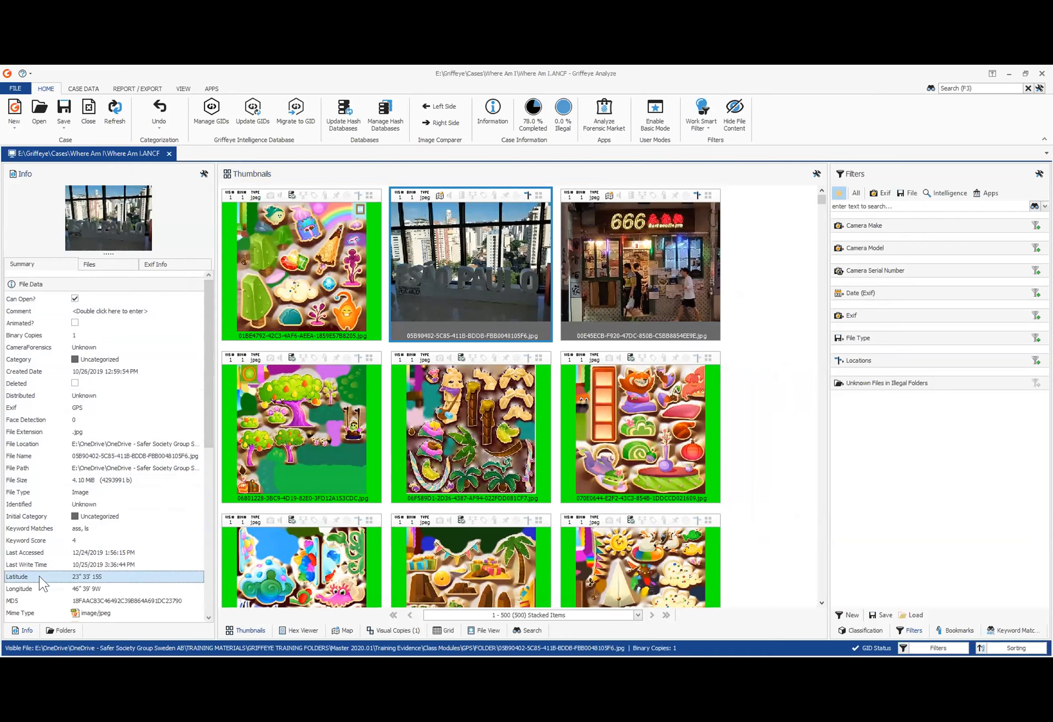
click(155, 264)
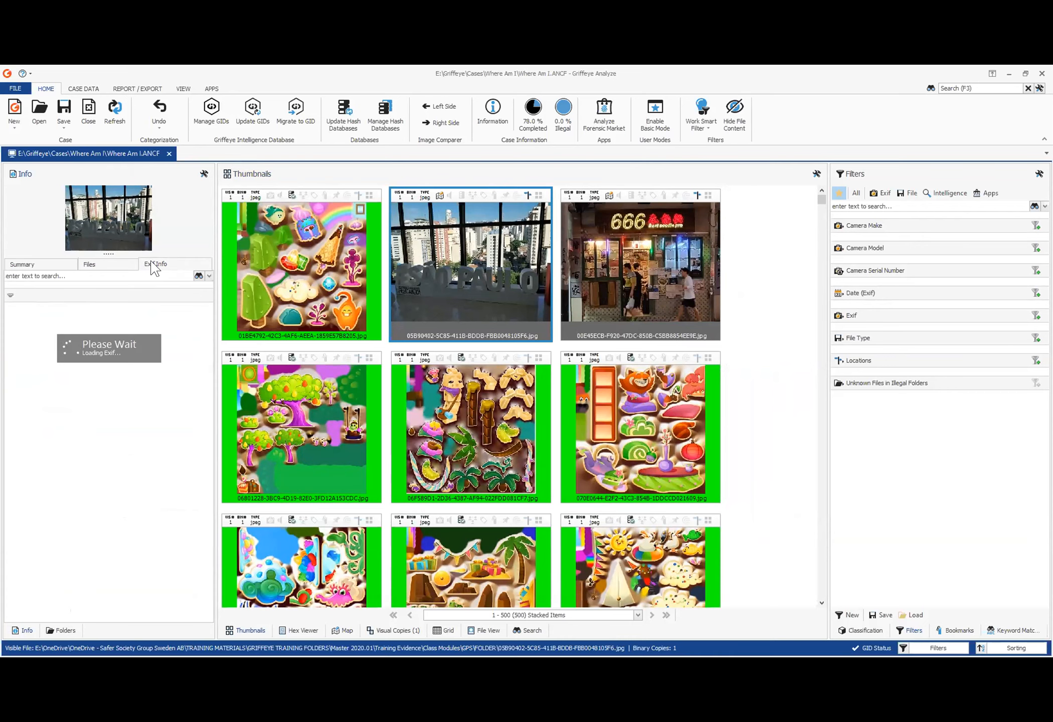
scroll(99, 508, down, 5)
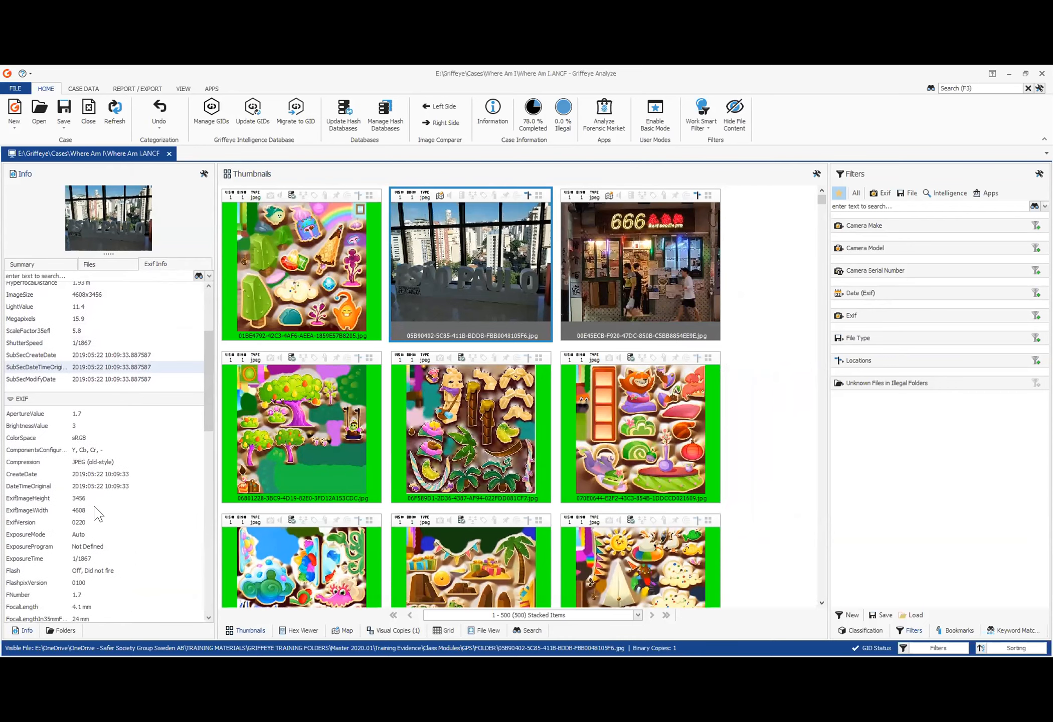
scroll(98, 510, up, 5)
scroll(98, 510, up, 1)
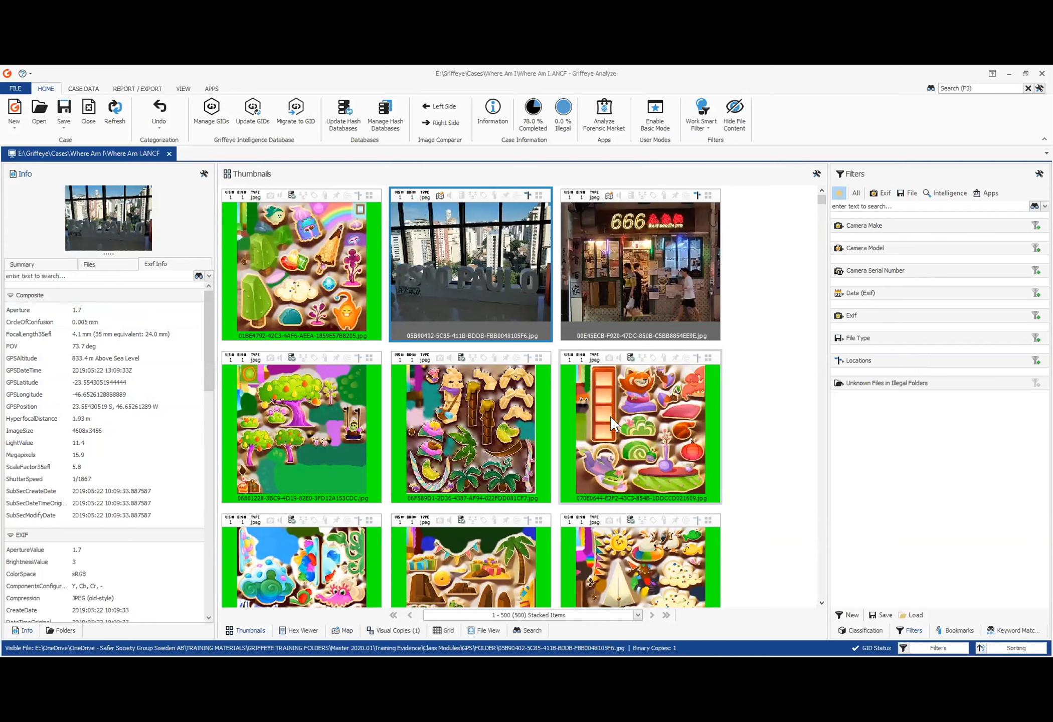
- Filter the case by Exif to show only Files with GPS Data and look through the filtered photos
click(880, 193)
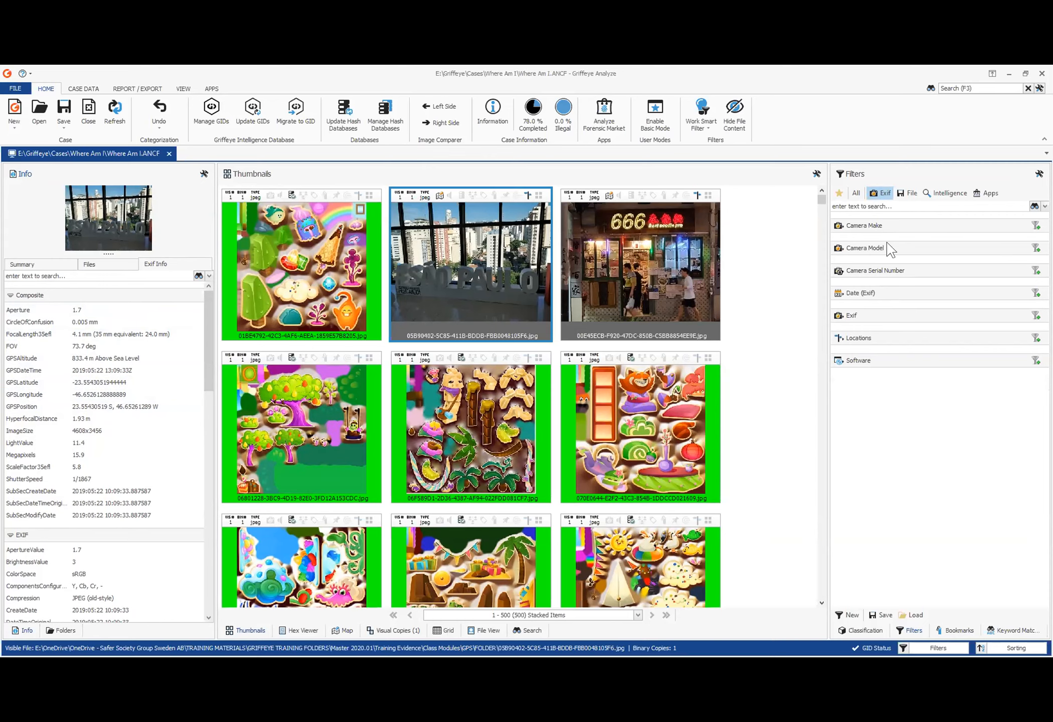
click(837, 317)
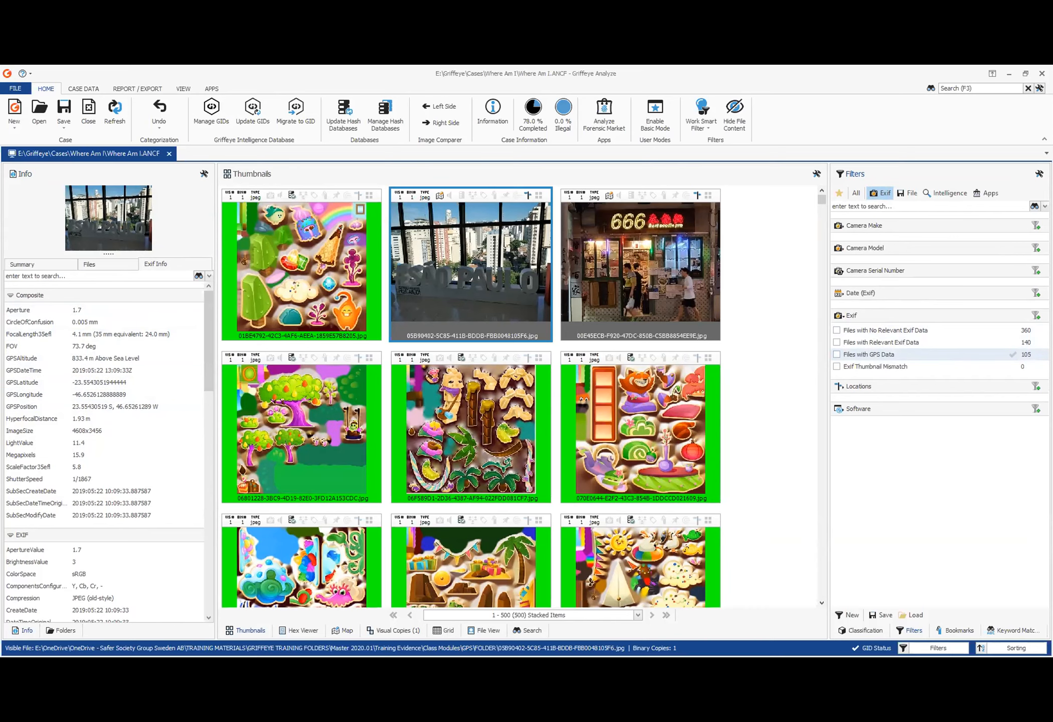
click(836, 355)
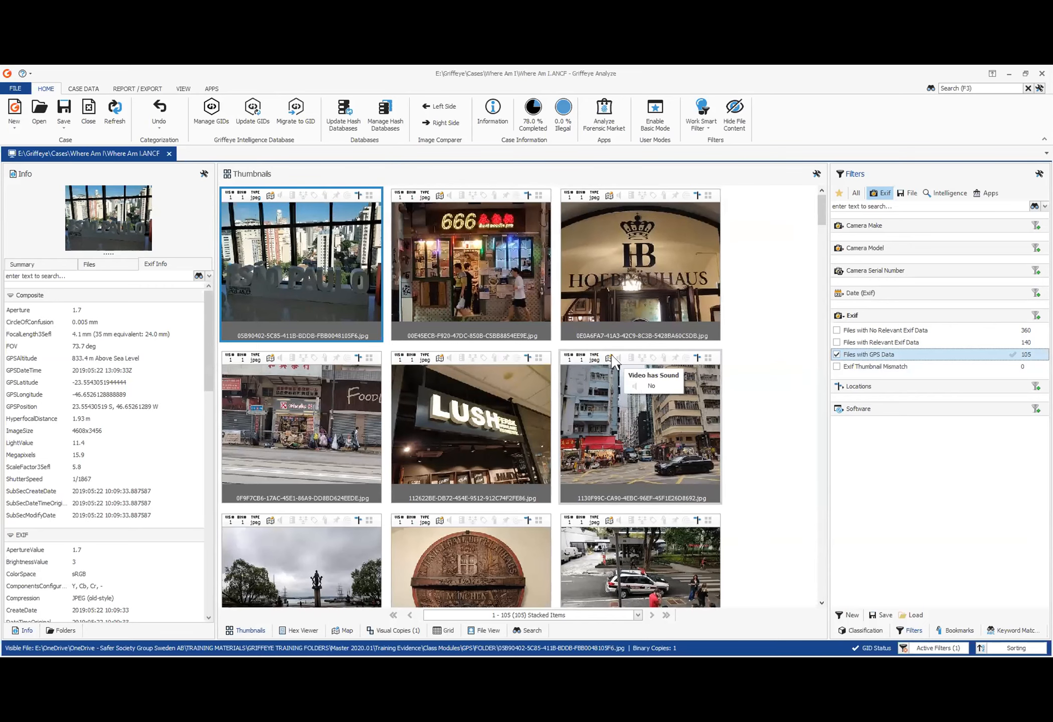
scroll(290, 384, down, 5)
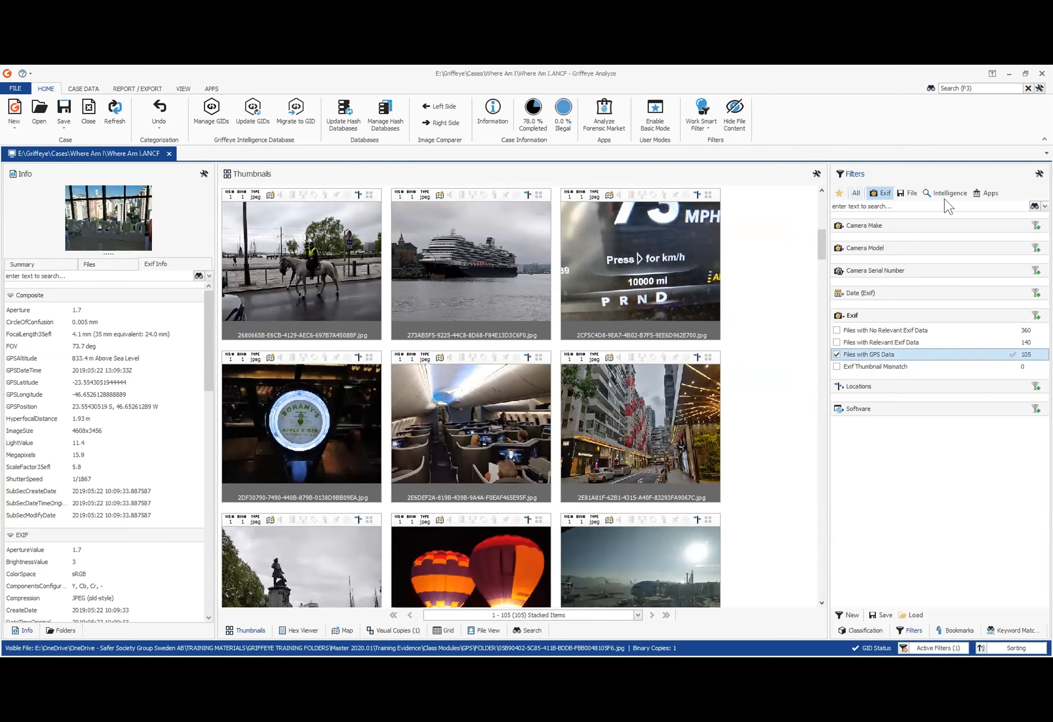
- Look through the File, Intelligence and Apps filter categories, then return to the favorite filters and collapse the Exif filter
click(908, 194)
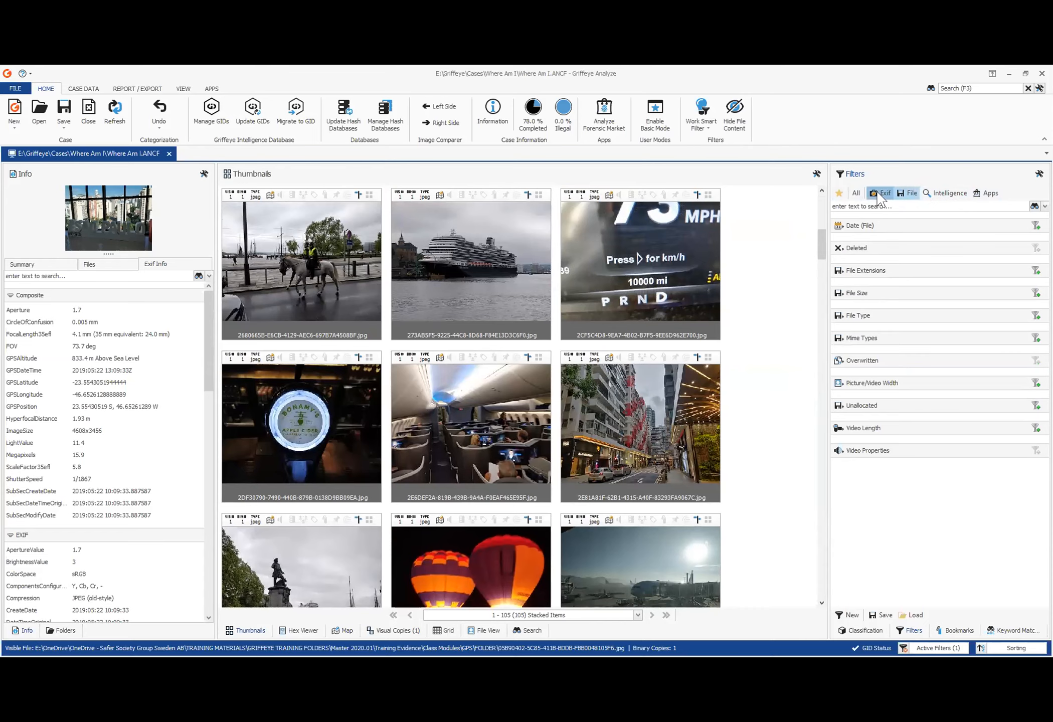
click(947, 194)
click(986, 195)
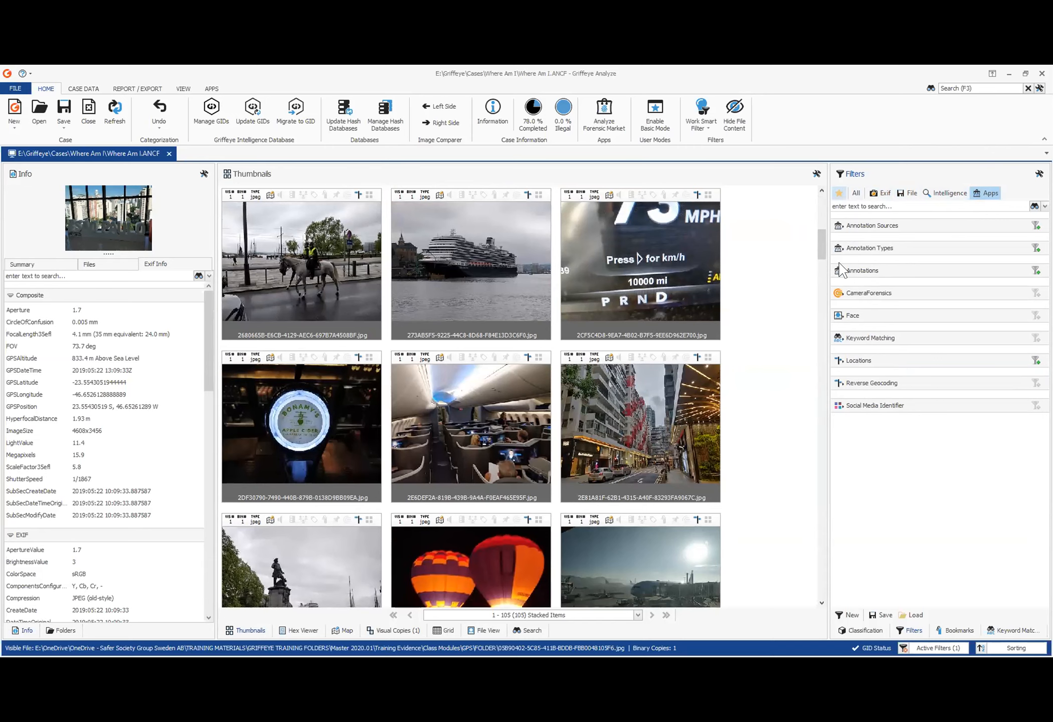
click(841, 193)
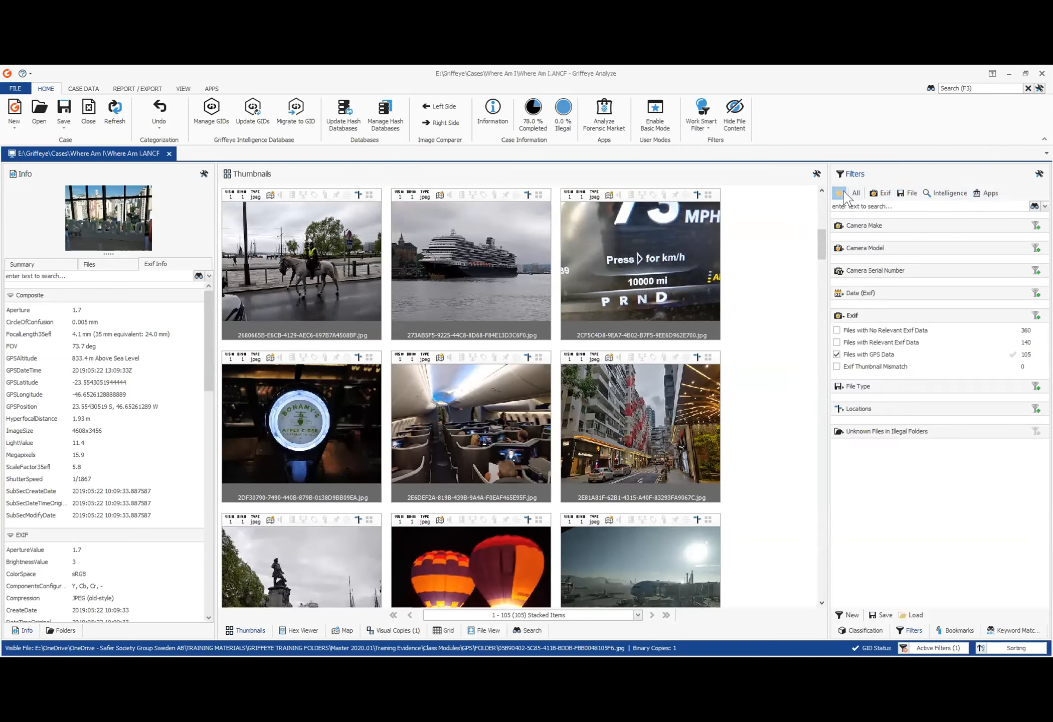
click(839, 319)
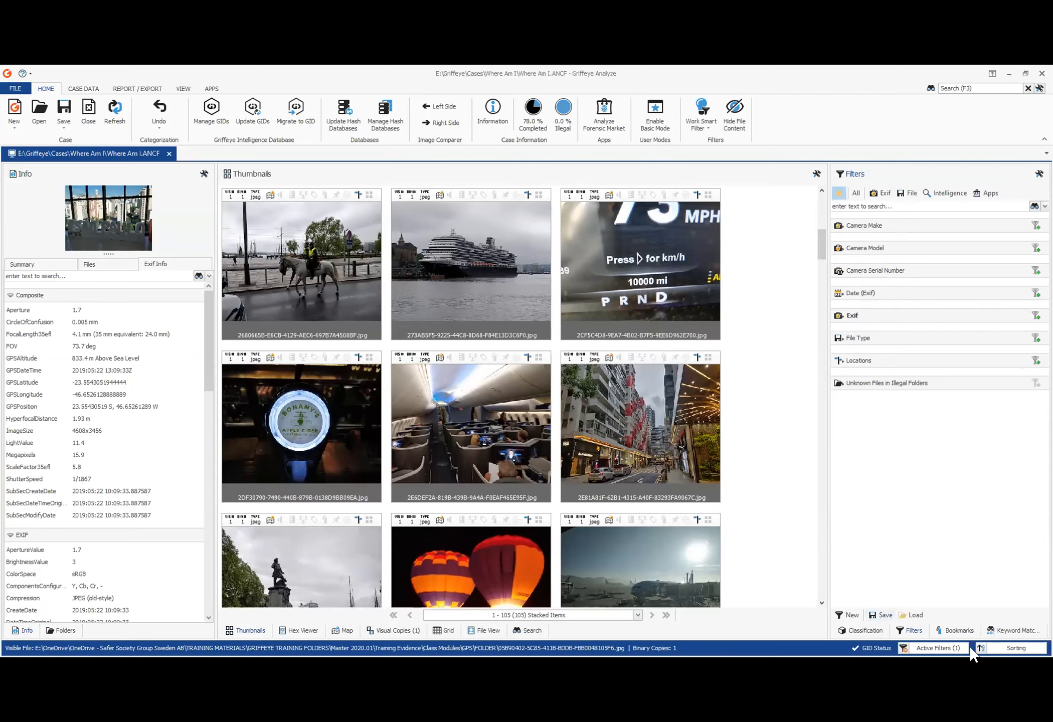
- Check the list of active filters and view the Exif information of the airplane cabin photo
click(950, 649)
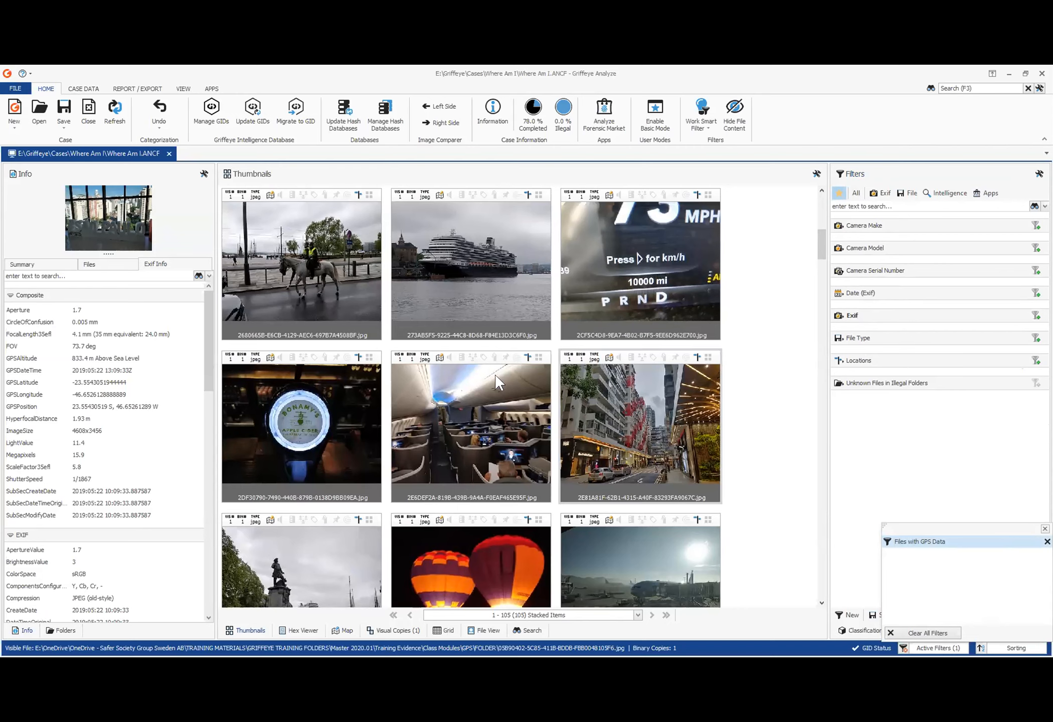
click(435, 373)
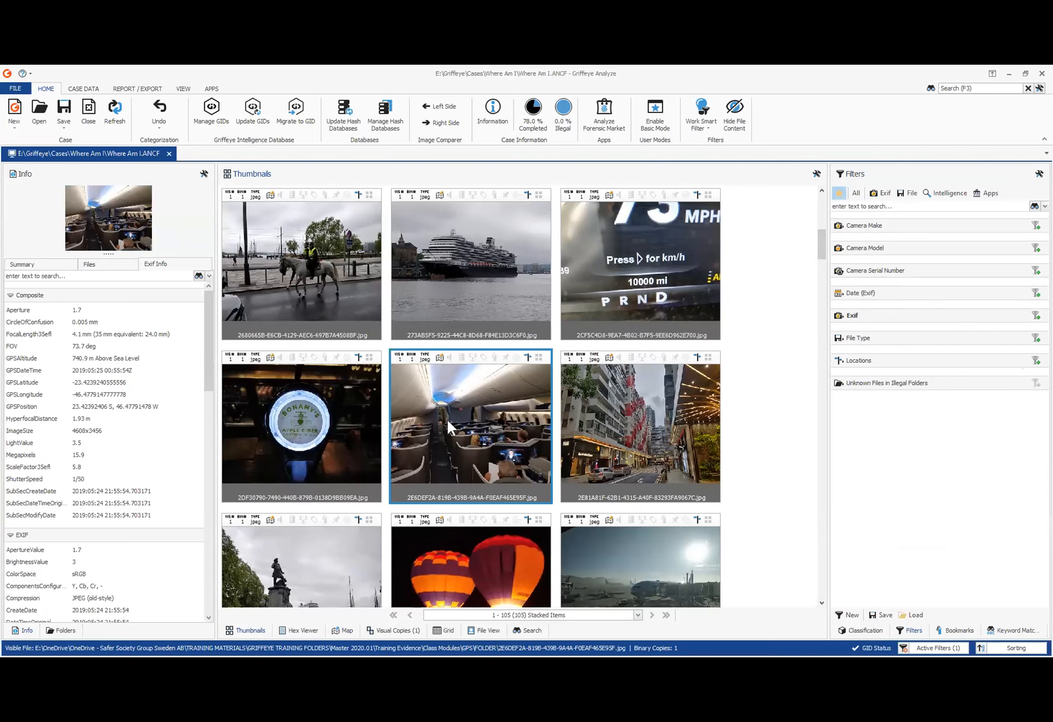
scroll(496, 523, down, 1)
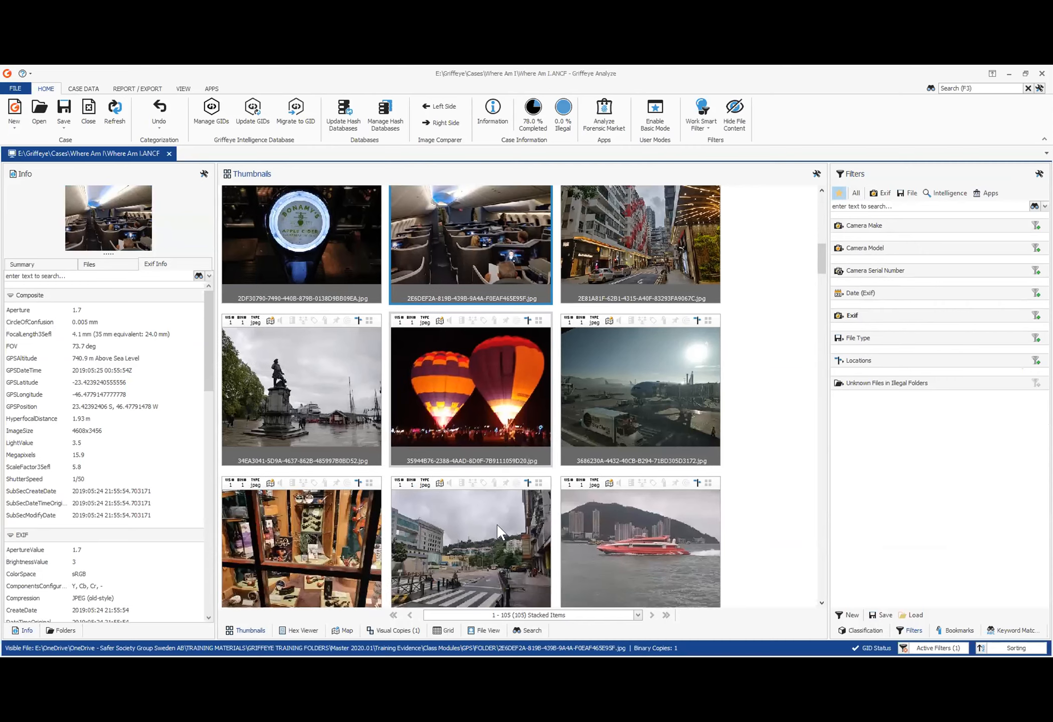
scroll(326, 233, up, 5)
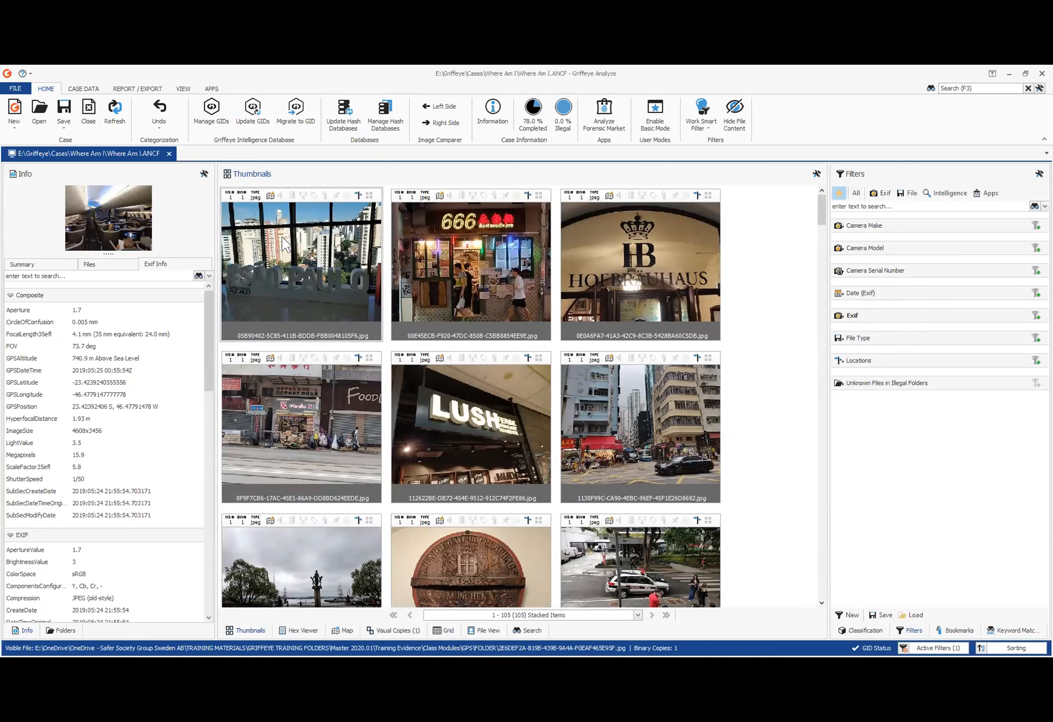
- Open the map of the filtered files, fit it to the whole world and examine the photo clusters across the continents
click(183, 88)
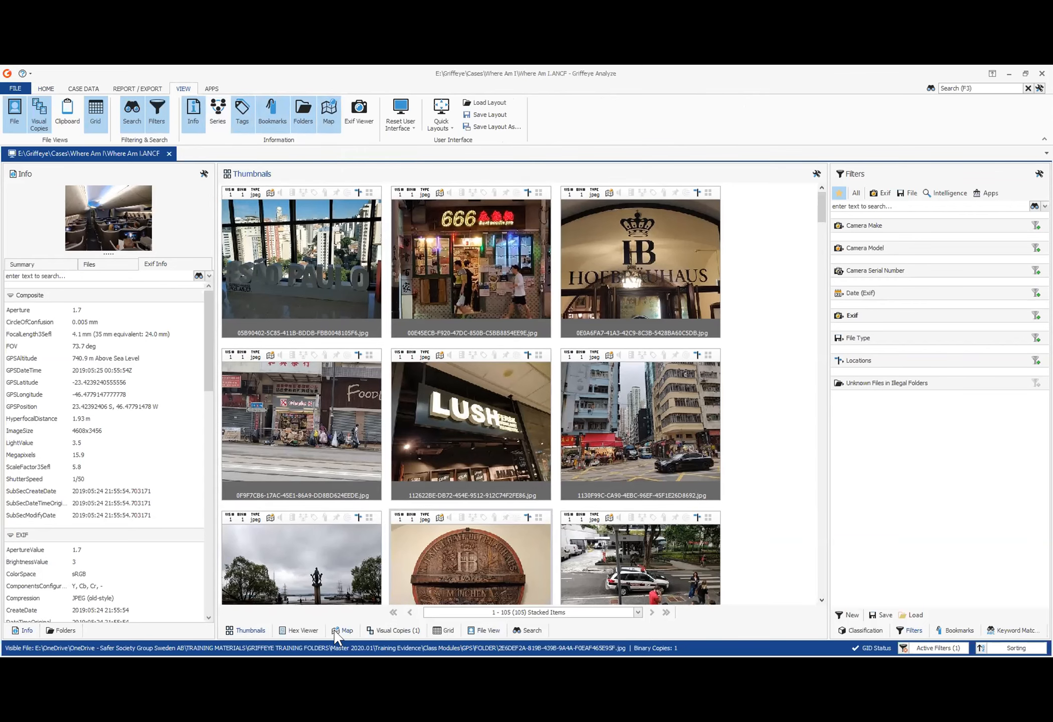
click(337, 632)
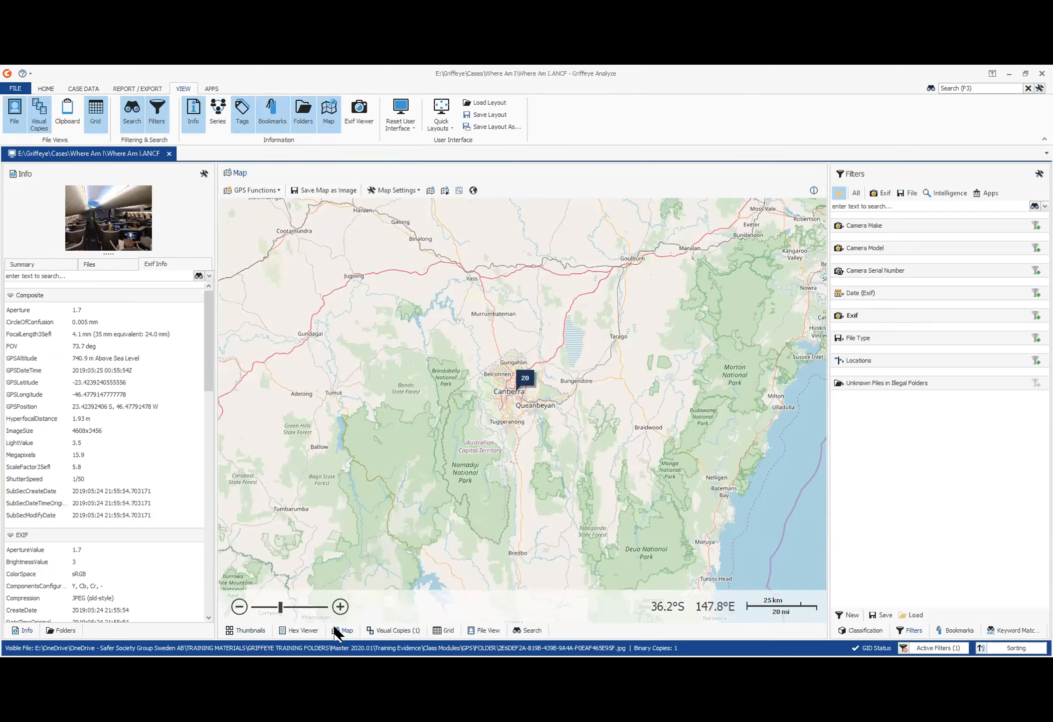
click(473, 191)
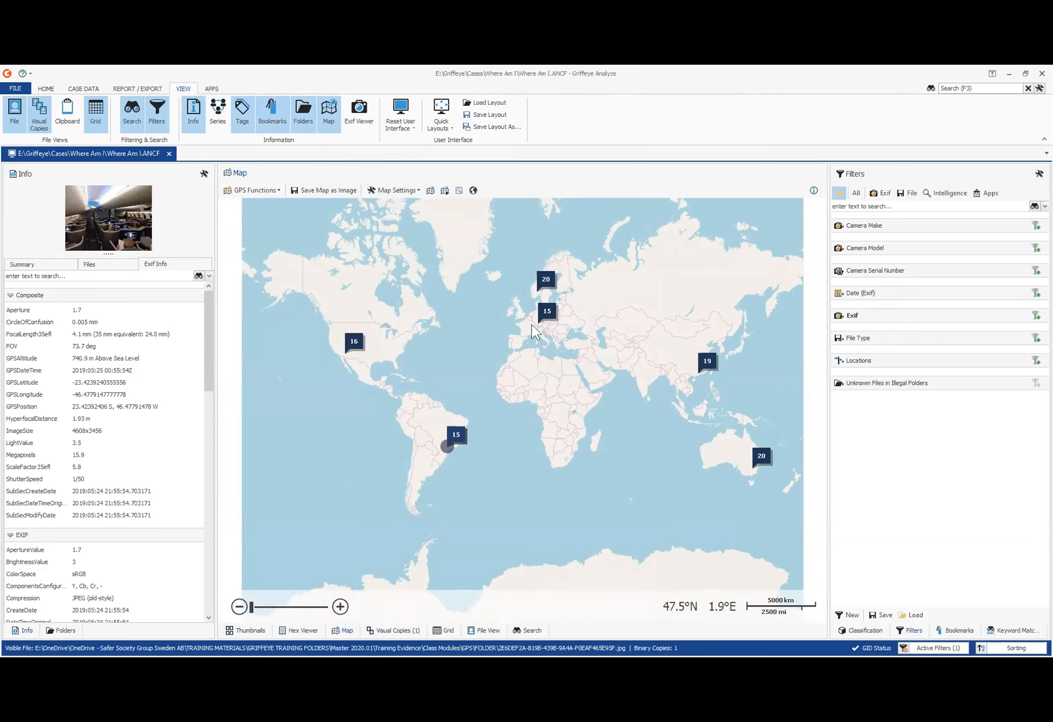
scroll(542, 326, up, 3)
scroll(569, 331, down, 3)
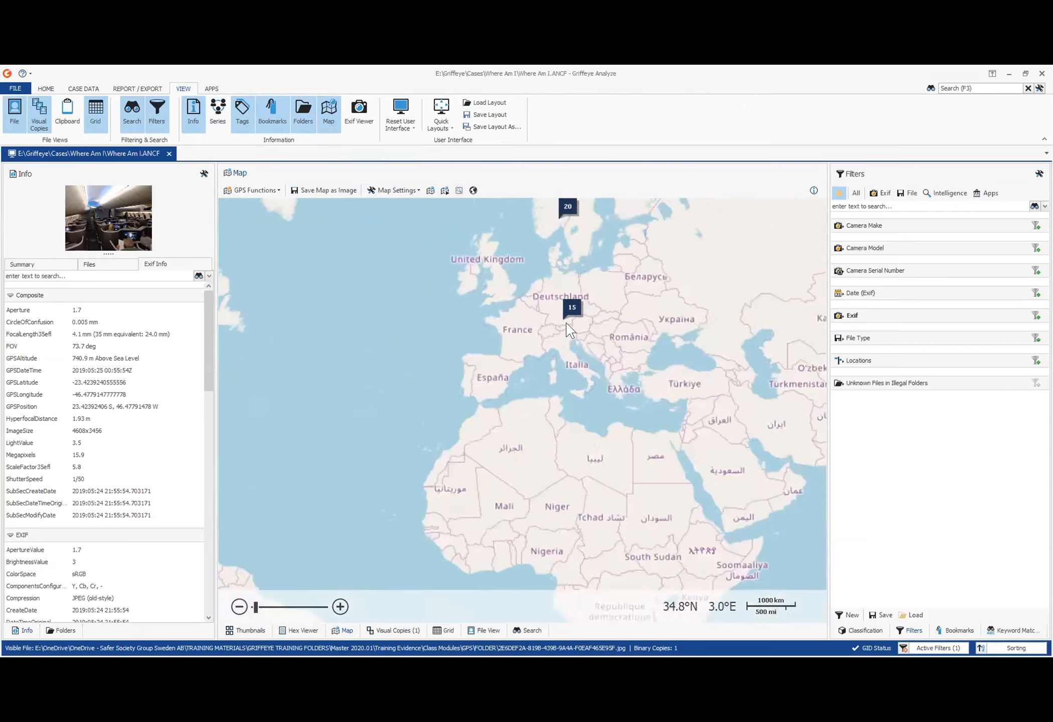
scroll(569, 258, up, 3)
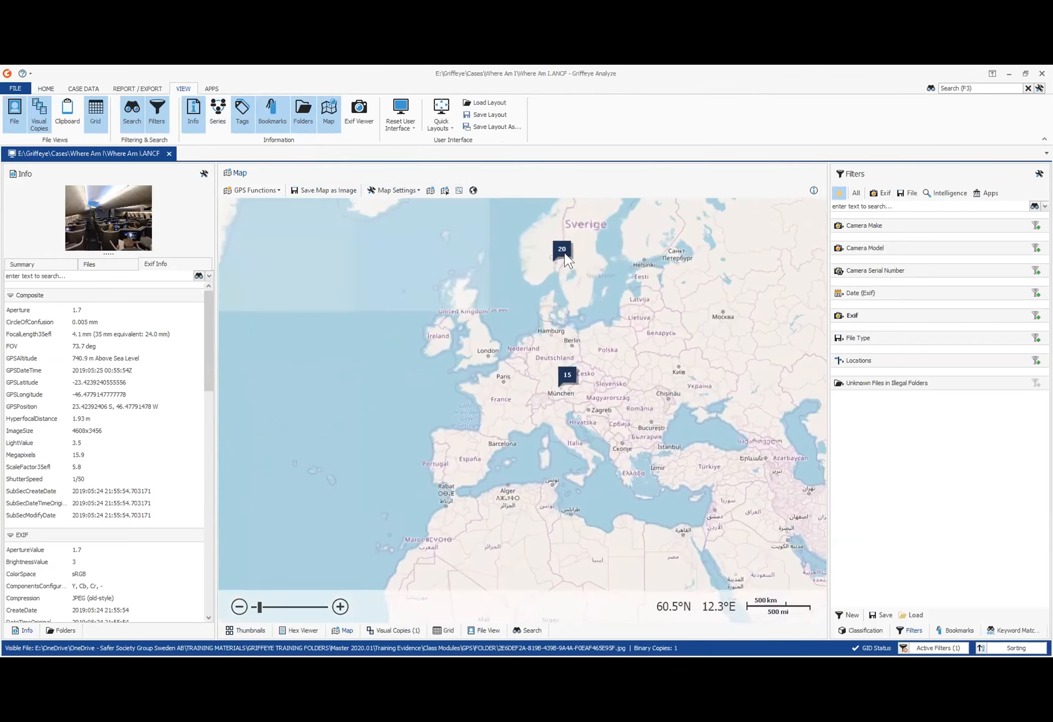
scroll(520, 347, down, 3)
drag(588, 370, 520, 348)
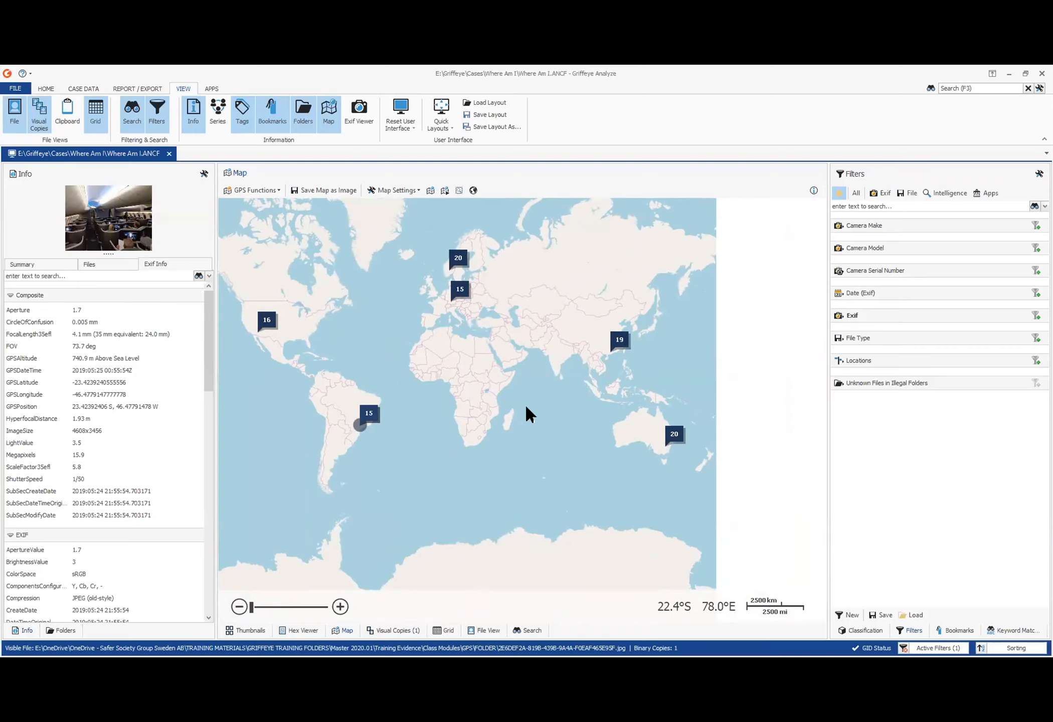
drag(452, 377, 551, 403)
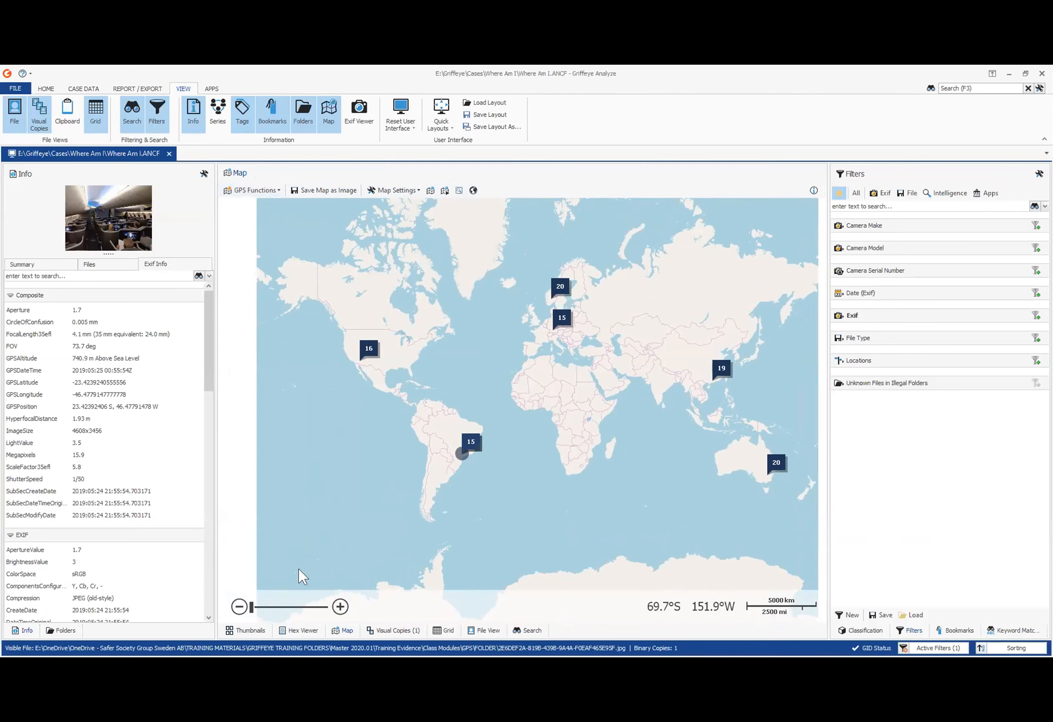
- Check the São Paulo photo's location in the map pop-up from its thumbnail and return to the full map view
click(232, 631)
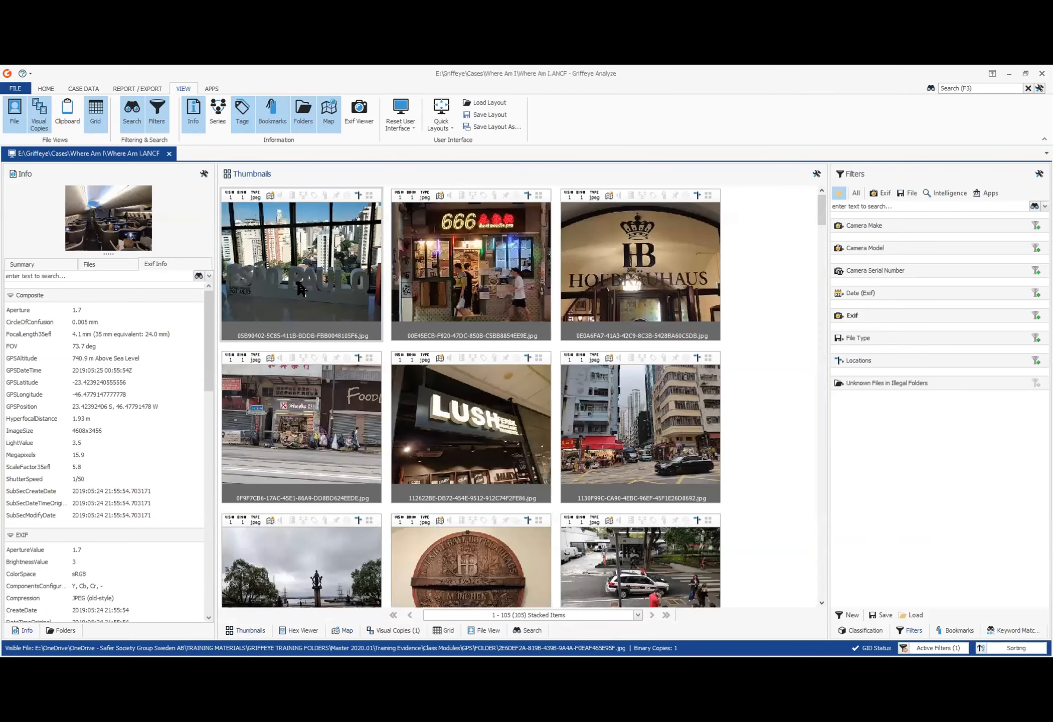
click(271, 197)
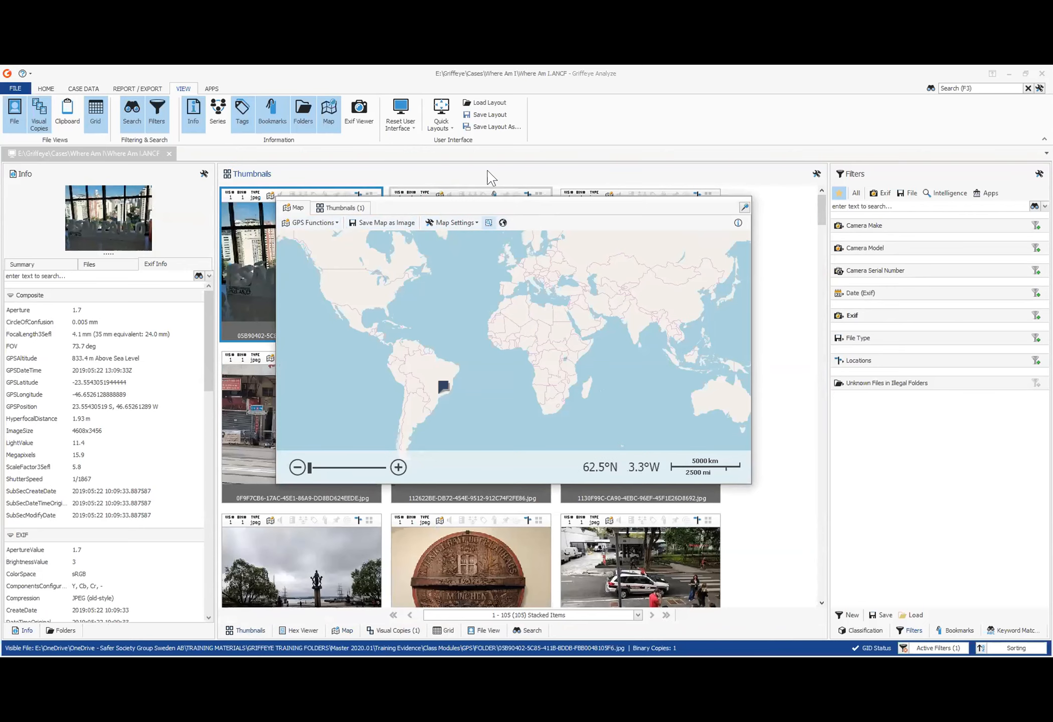
click(352, 631)
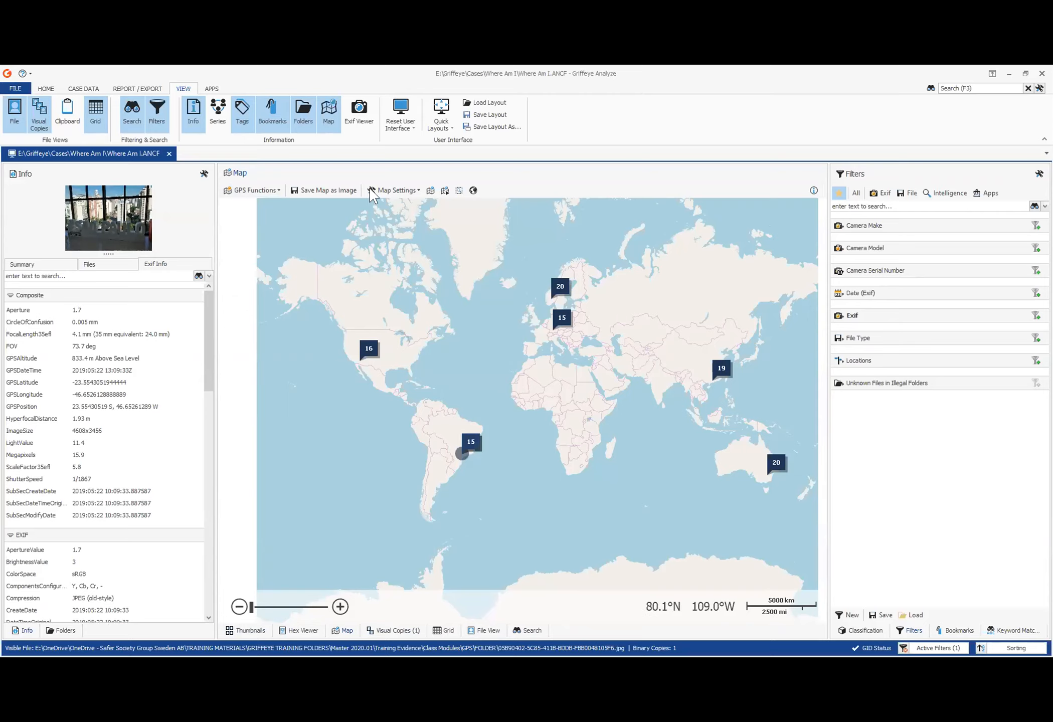
- Switch the map visualization from Clusters to Thumbnails and examine the photos located around São Paulo
click(395, 190)
mouse_move(383, 217)
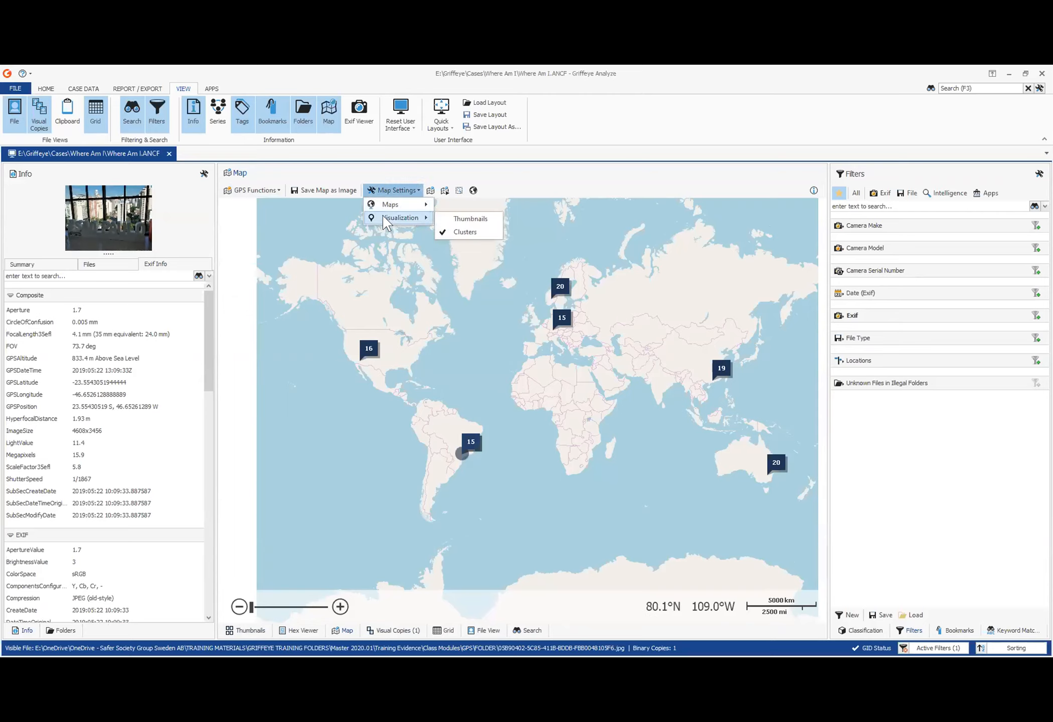
click(474, 232)
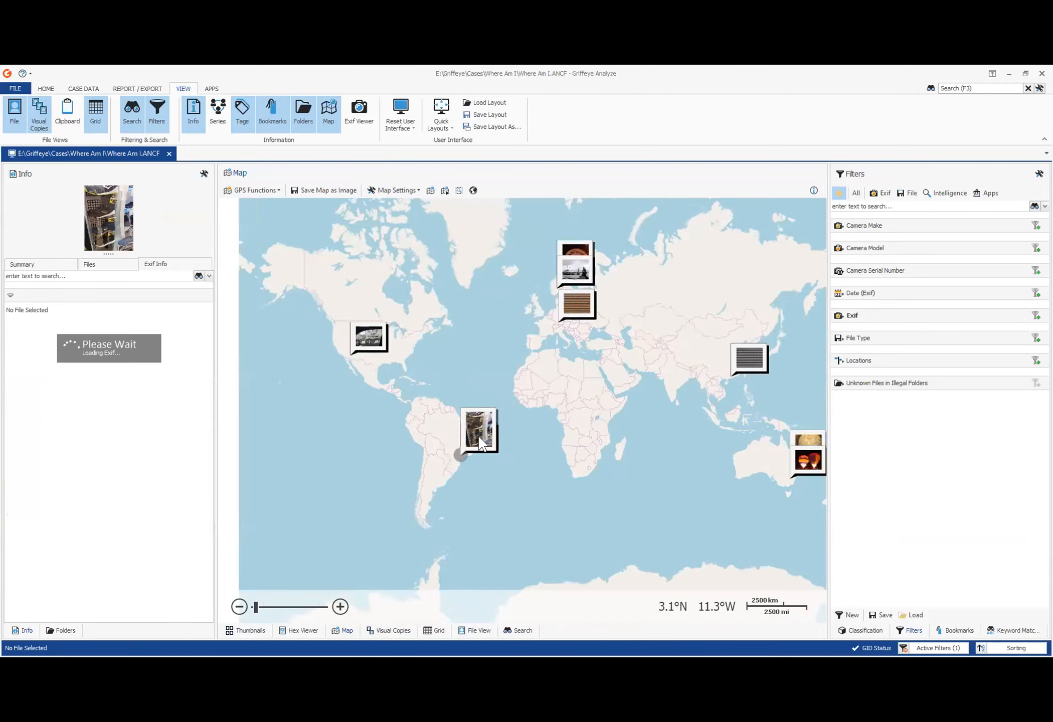
scroll(478, 434, up, 3)
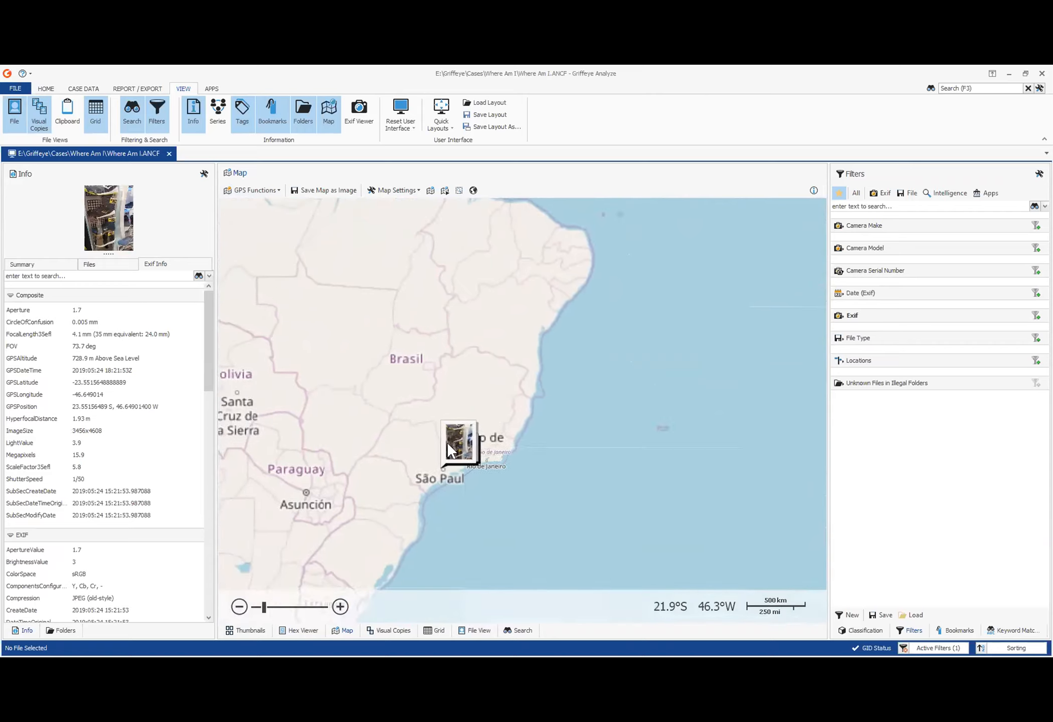
scroll(447, 442, up, 3)
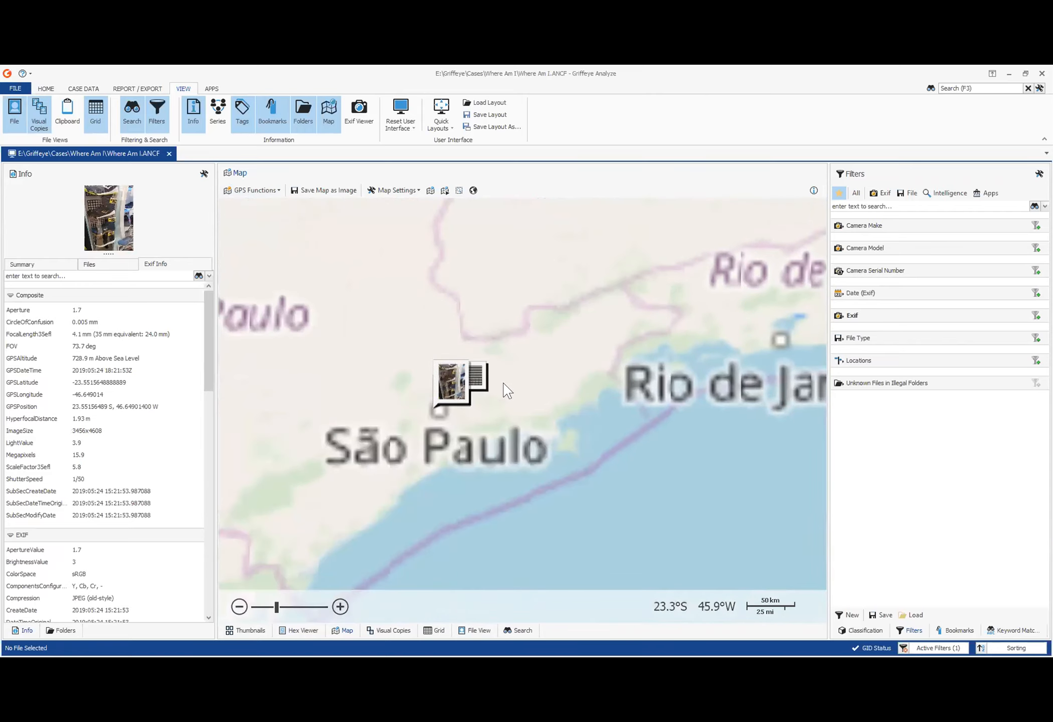
scroll(420, 416, up, 2)
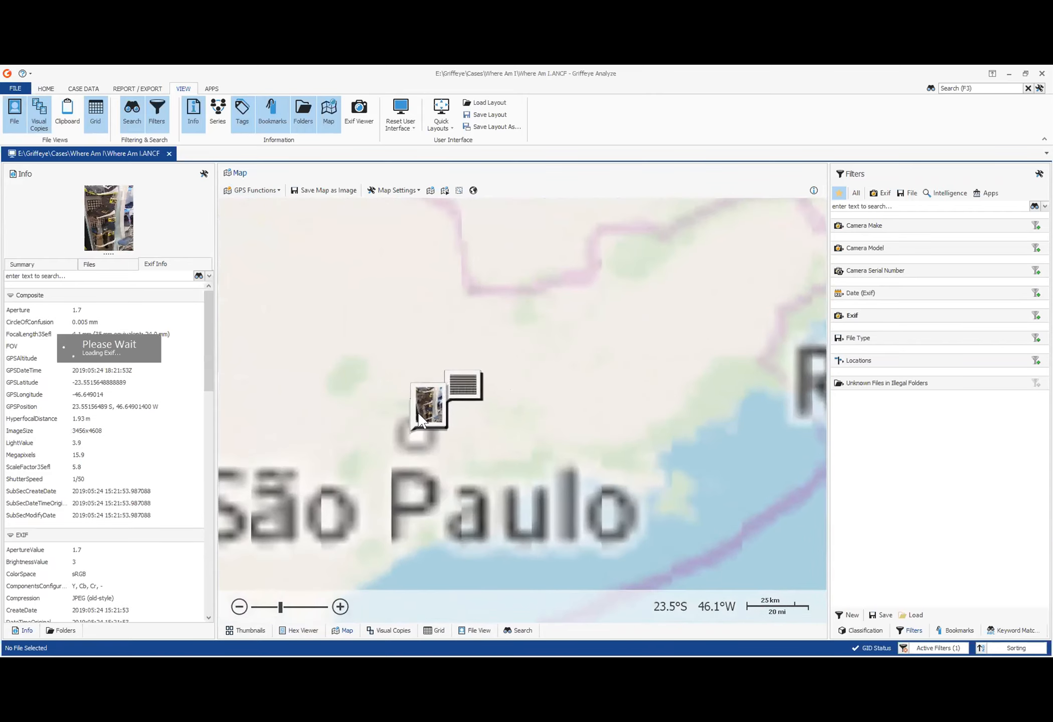
scroll(418, 412, up, 2)
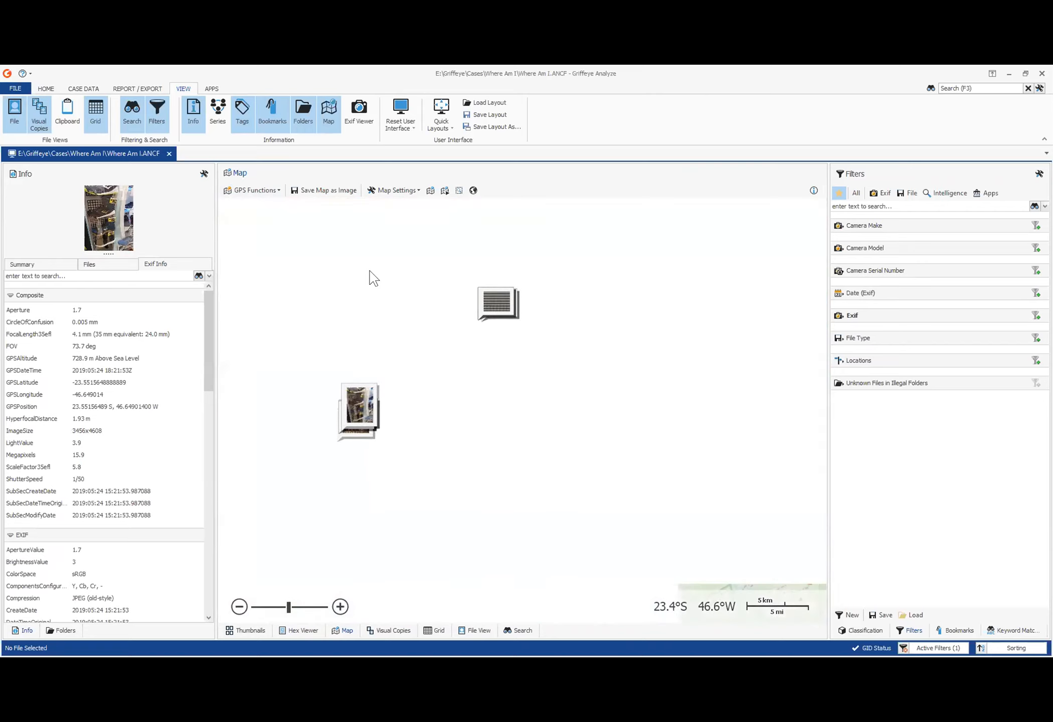
- Set the map visualization back to Clusters
click(392, 191)
mouse_move(396, 204)
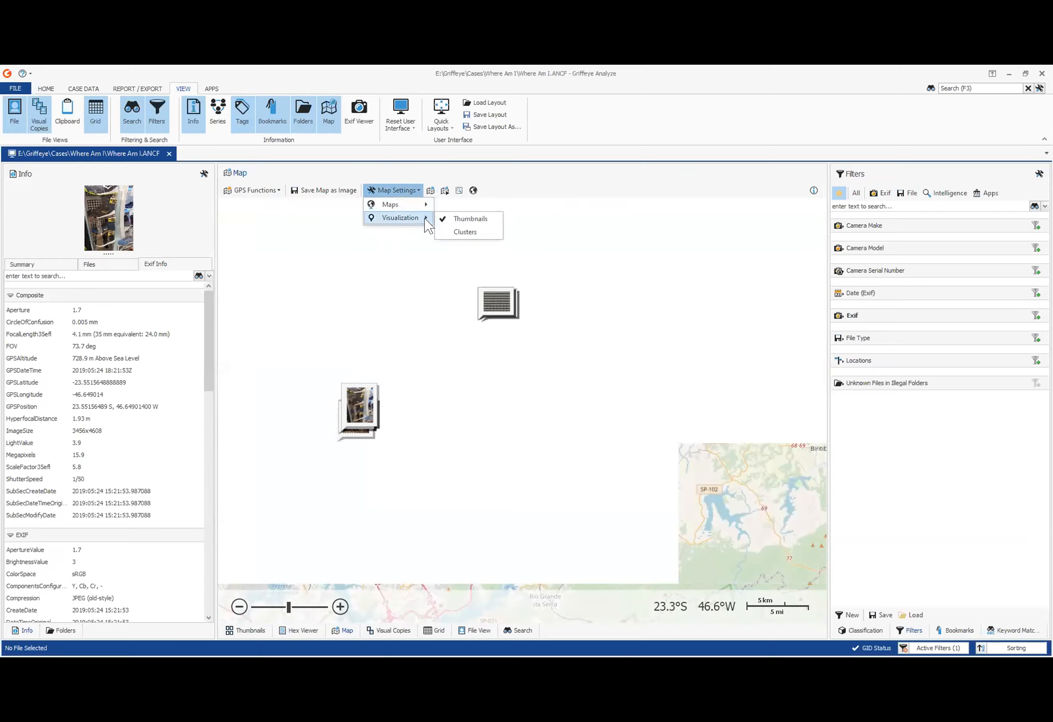
click(446, 231)
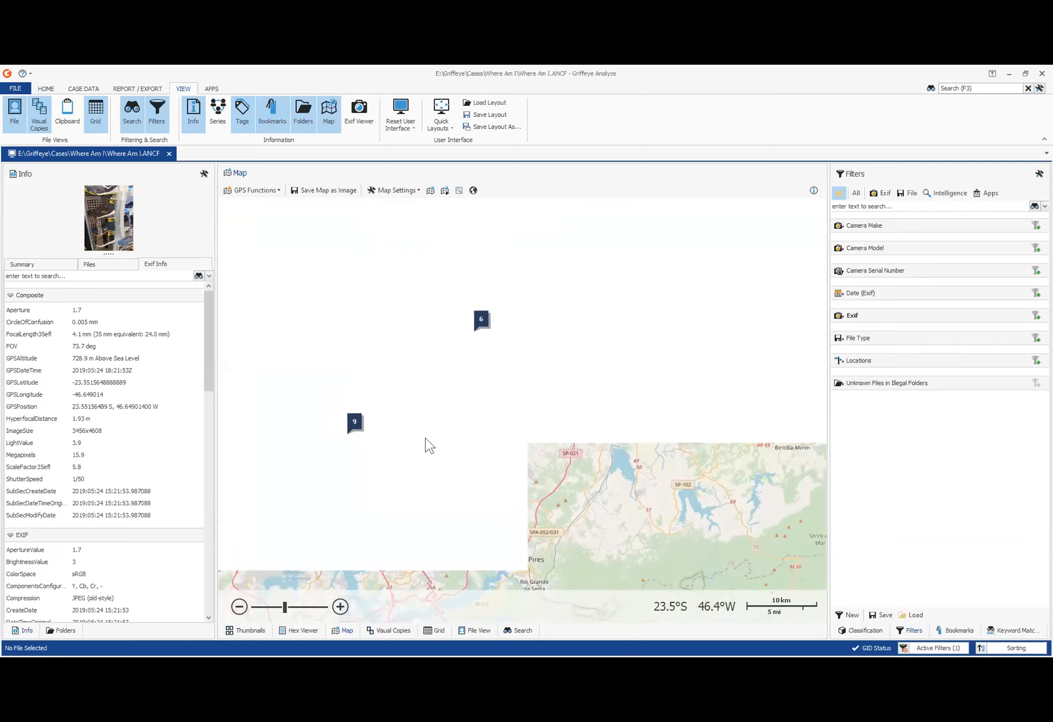
- Examine the grouping of the photo clusters around São Paulo at wider and closer map scales
scroll(425, 442, down, 2)
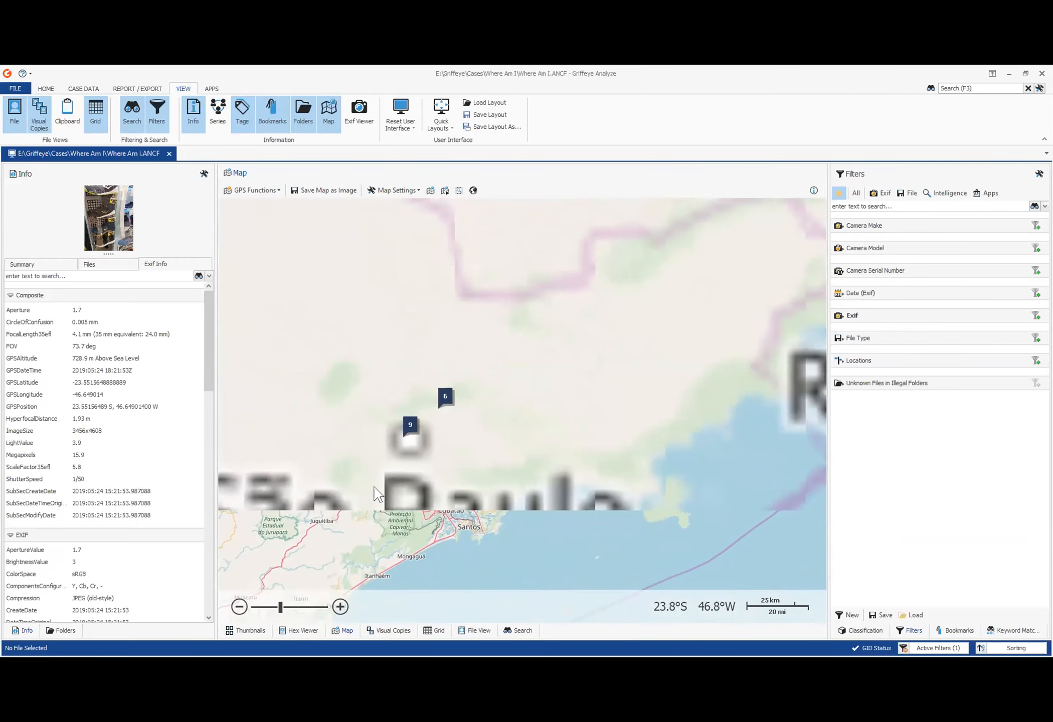
scroll(375, 491, down, 1)
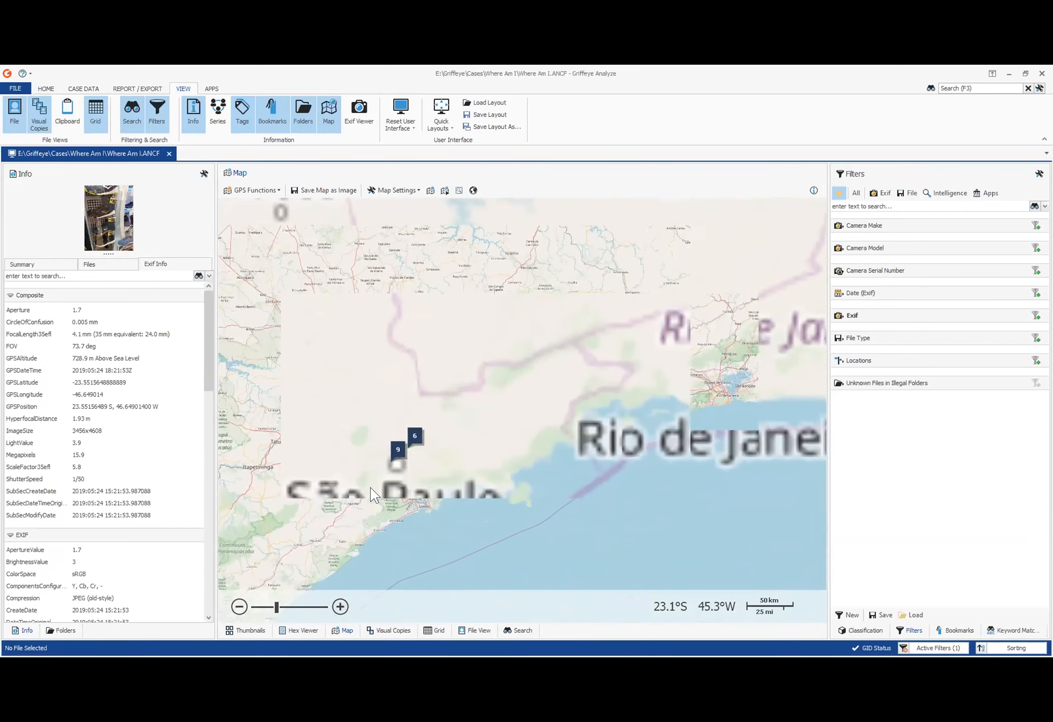
scroll(371, 494, up, 1)
scroll(377, 472, up, 1)
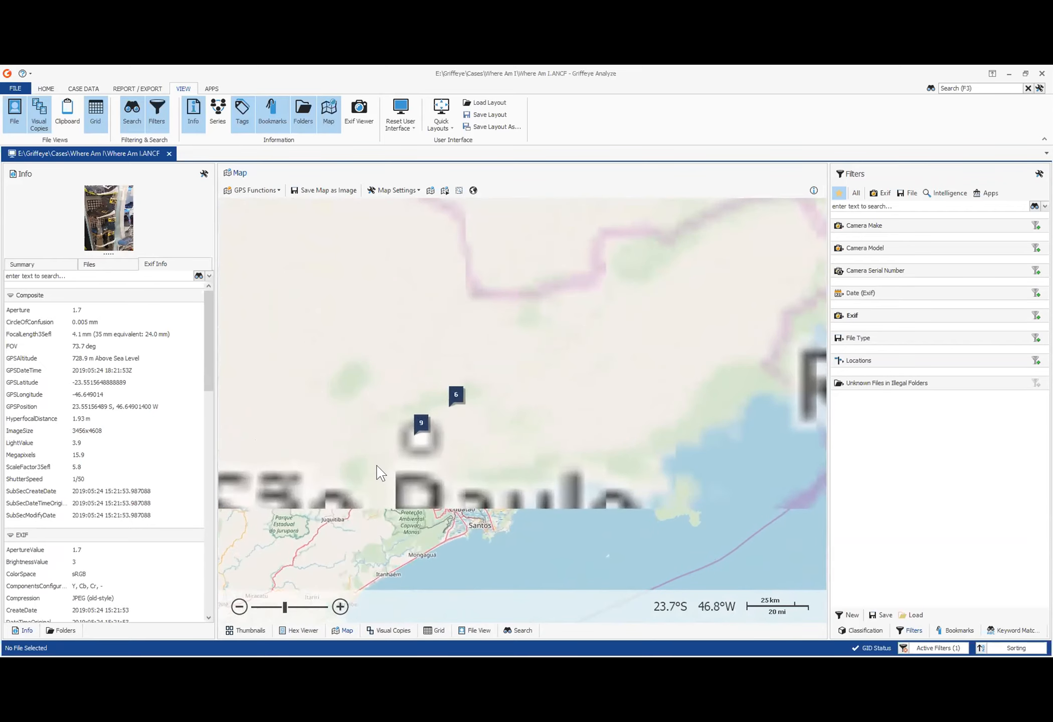
scroll(537, 385, up, 1)
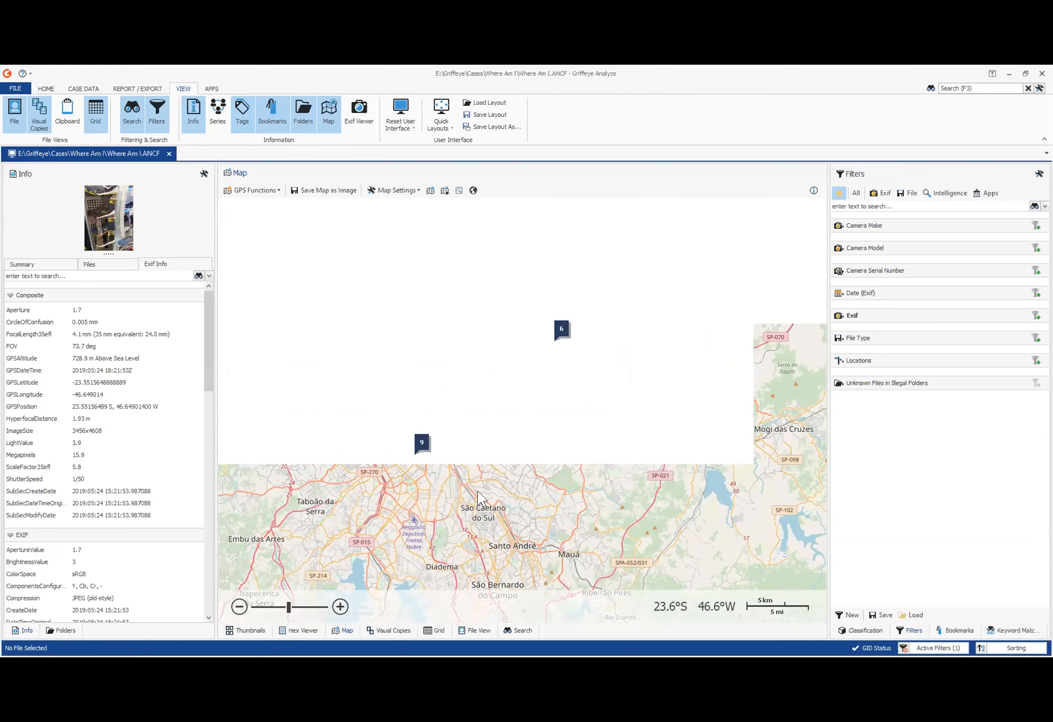
scroll(479, 486, up, 1)
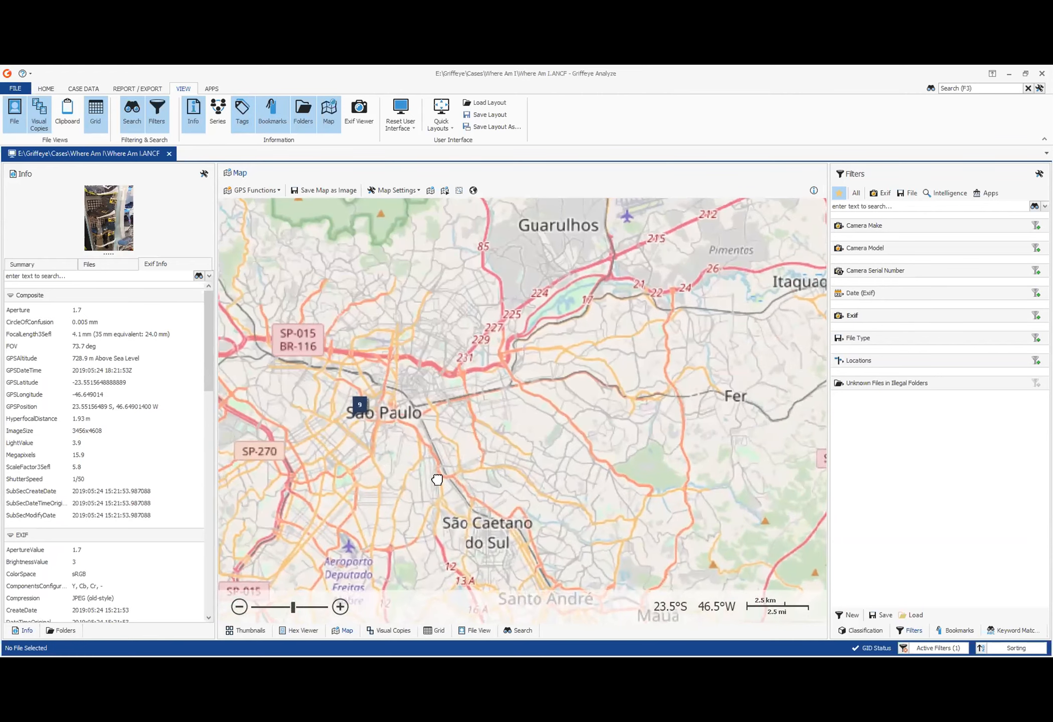
scroll(437, 480, up, 3)
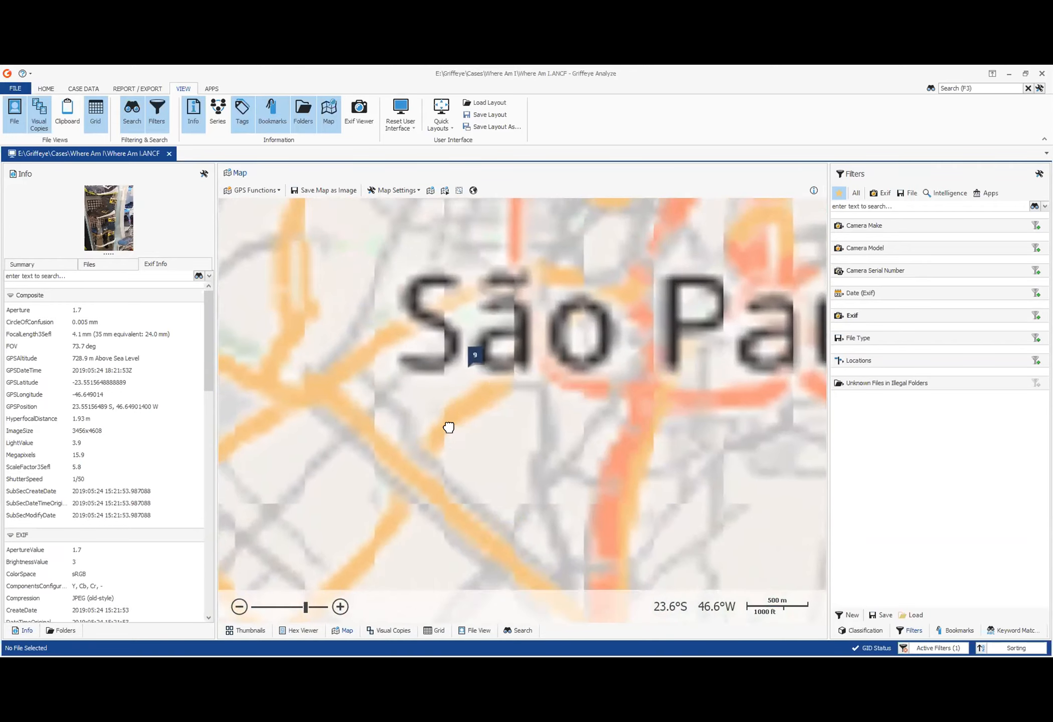
drag(449, 427, 445, 463)
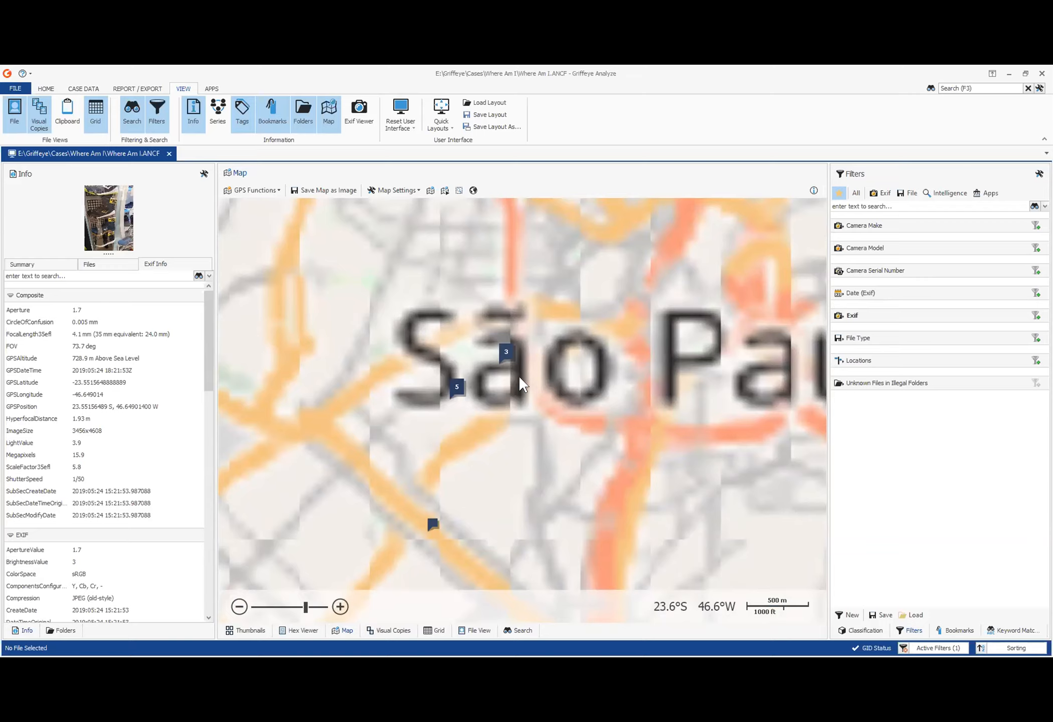
- Select the three-photo cluster in central São Paulo, and at a wider scale select the nine-photo cluster
click(504, 357)
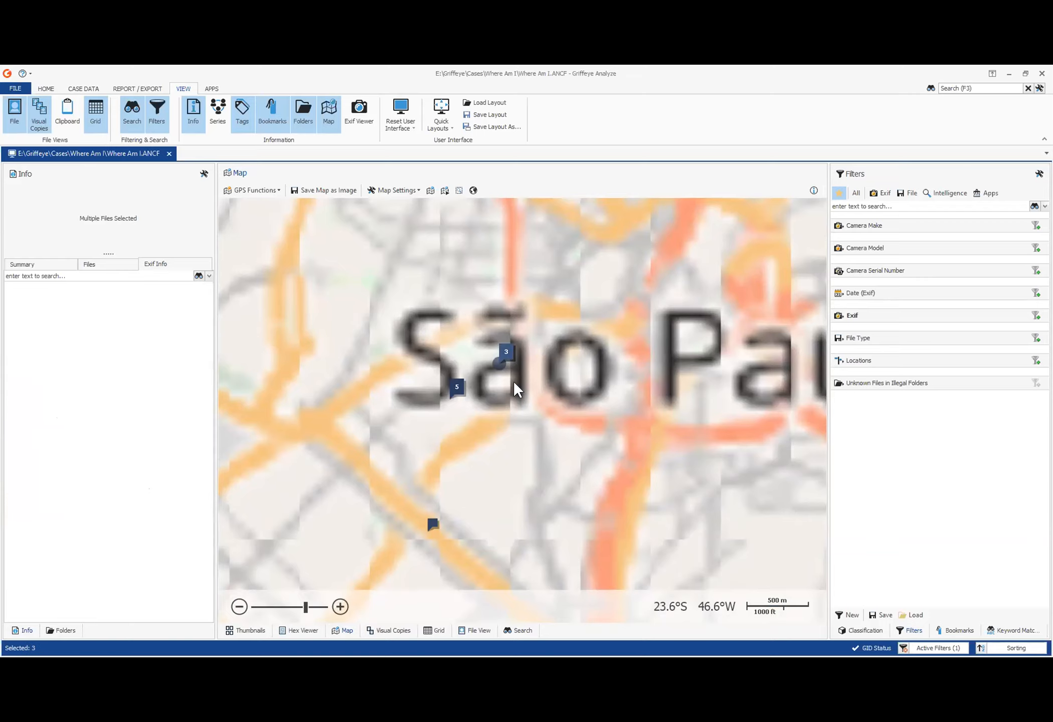
scroll(477, 459, down, 3)
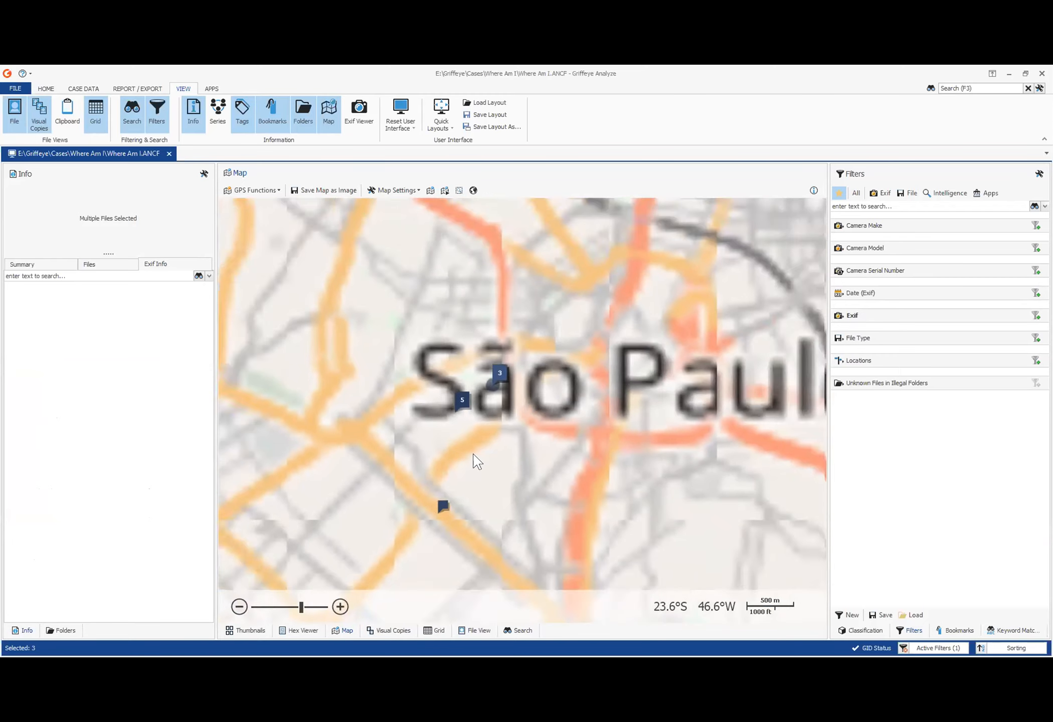
click(582, 396)
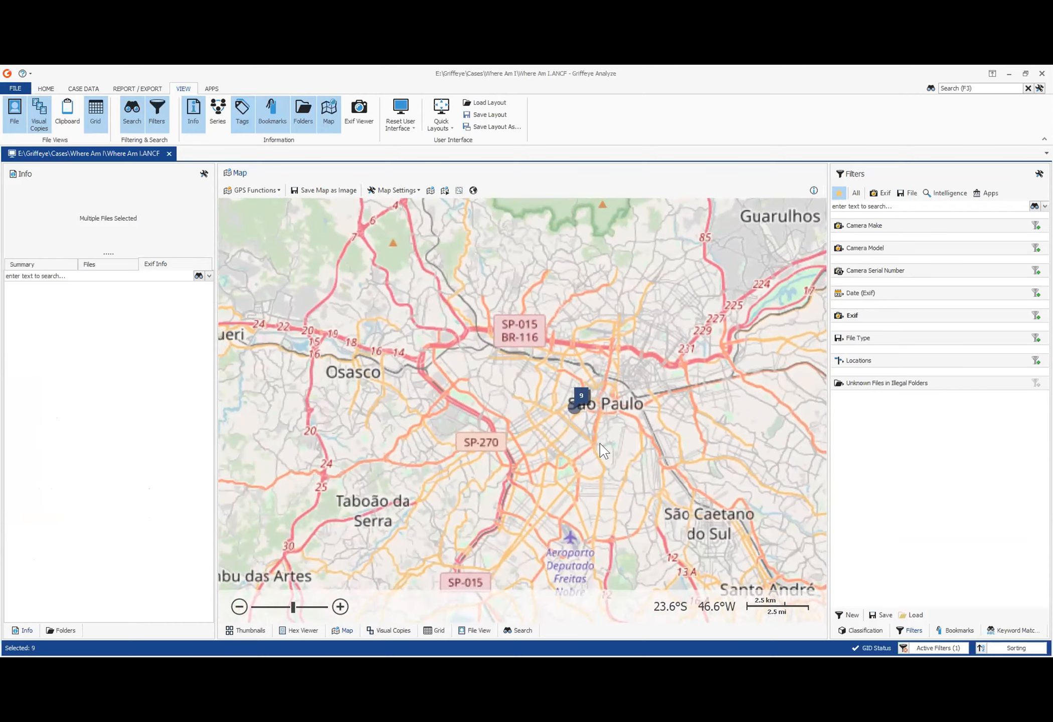
- Review the selected São Paulo photos among the thumbnails of all filtered files and return to the map
click(248, 632)
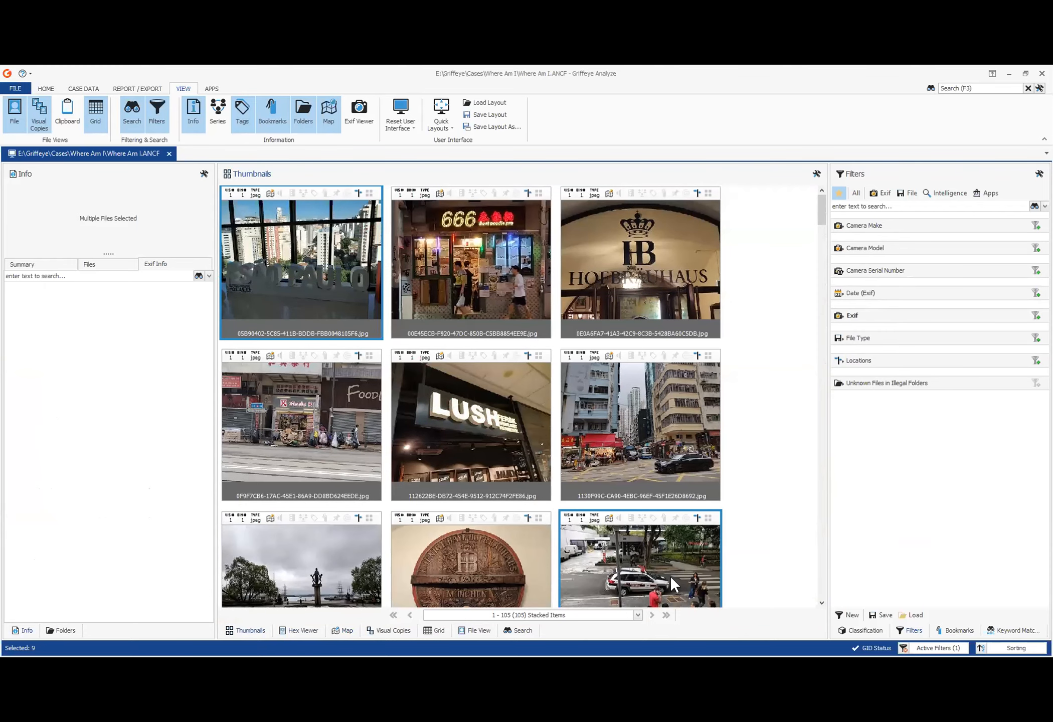
scroll(670, 576, down, 1)
scroll(658, 492, down, 1)
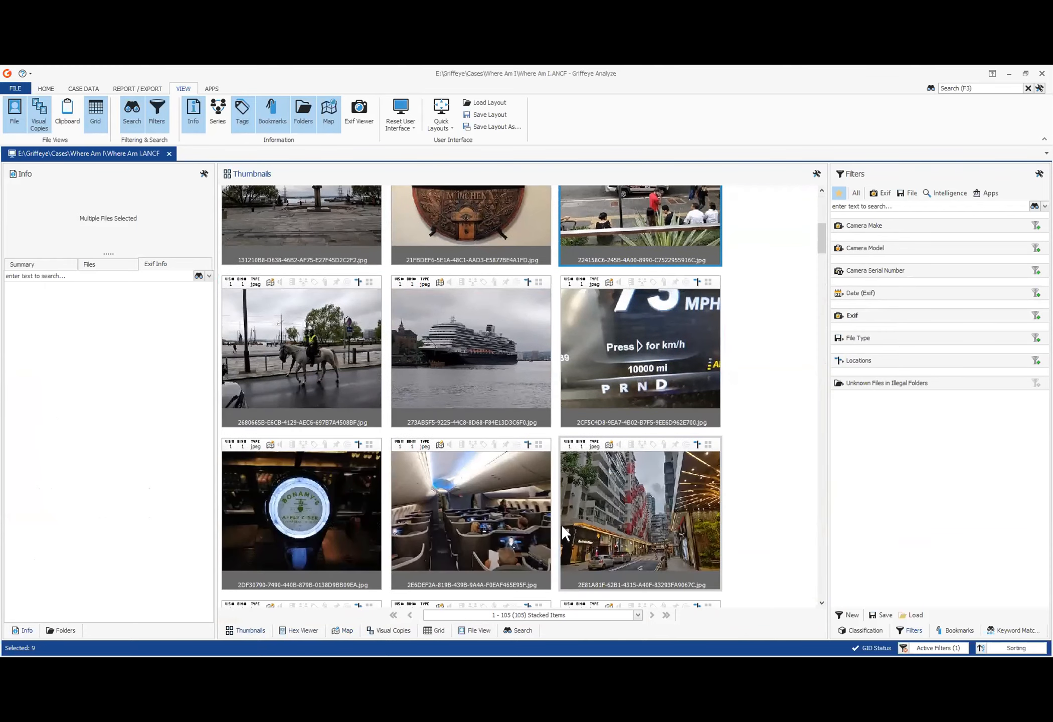
scroll(562, 524, down, 4)
scroll(561, 524, down, 10)
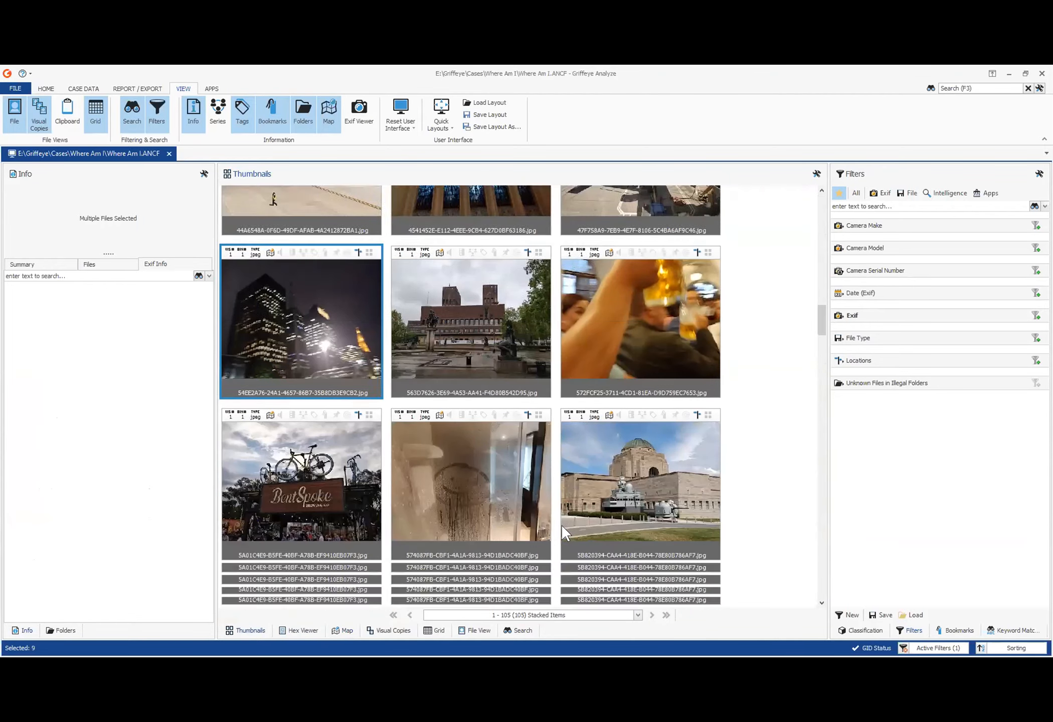
scroll(563, 526, up, 8)
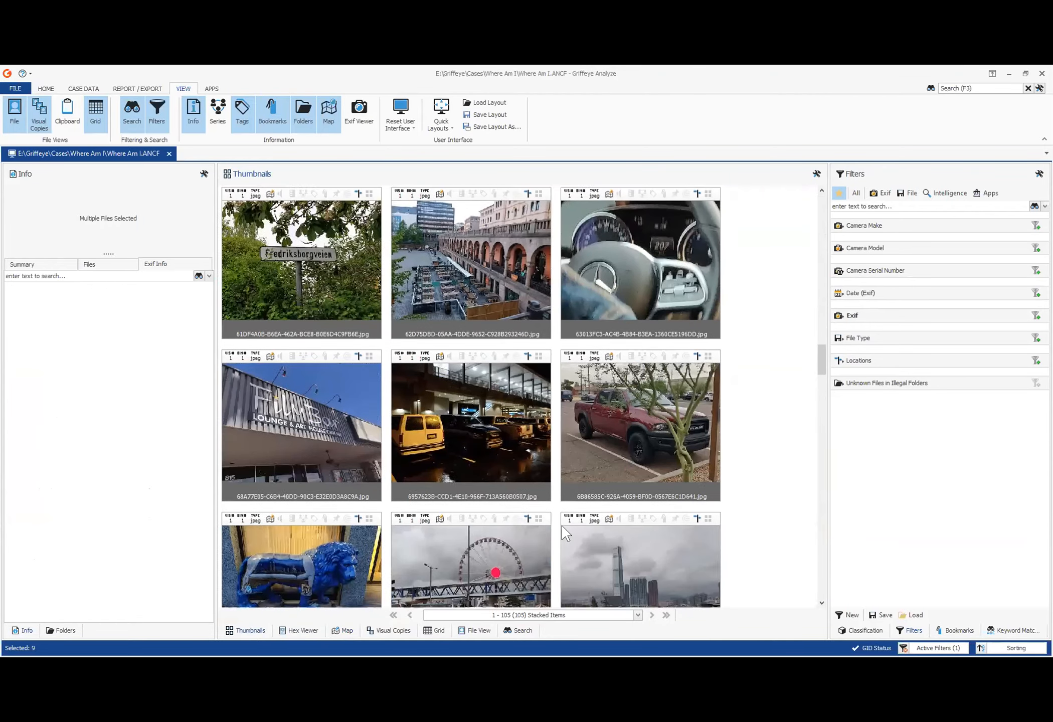
scroll(561, 524, up, 8)
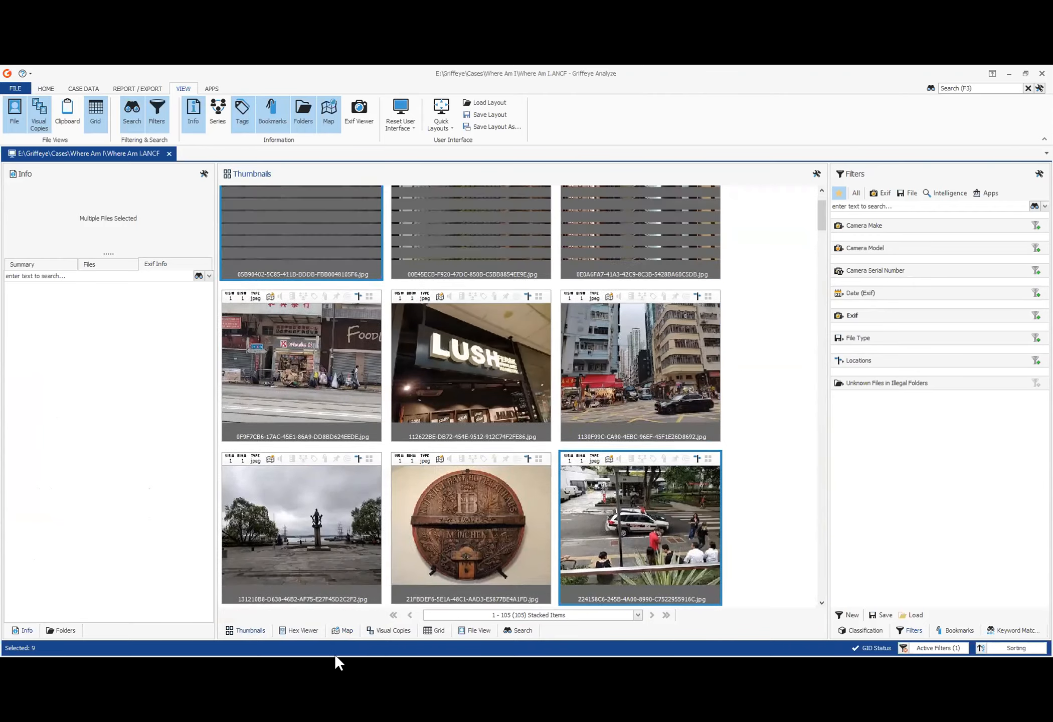
click(343, 630)
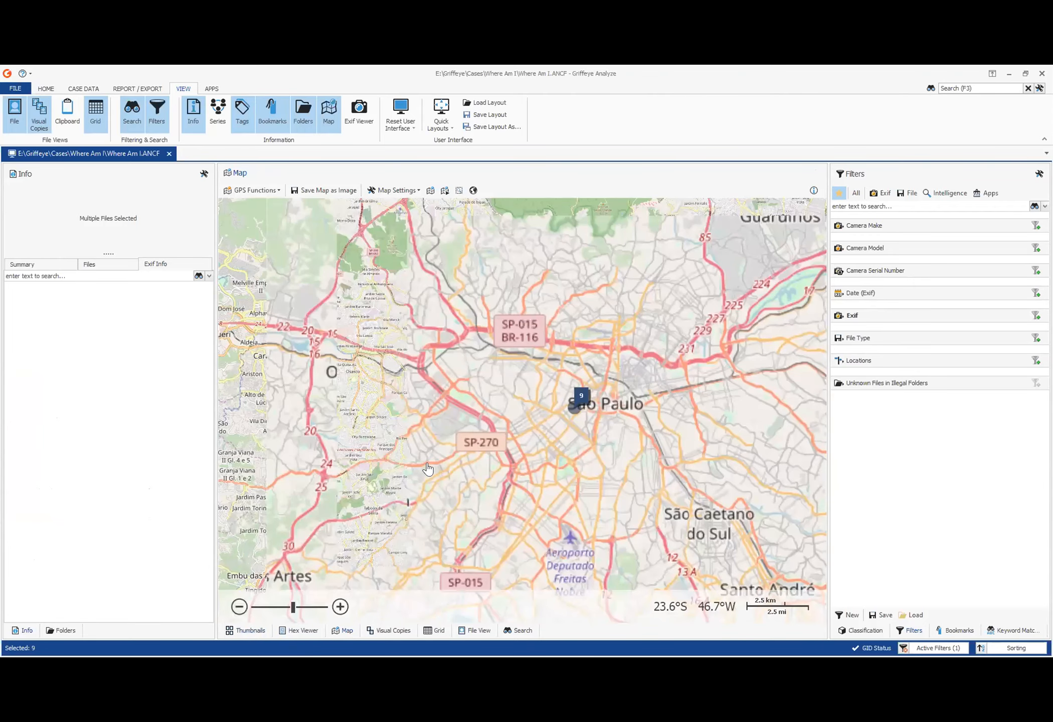
- Fit the map to the whole world and frame it on the photo cluster in the southwestern United States
click(473, 190)
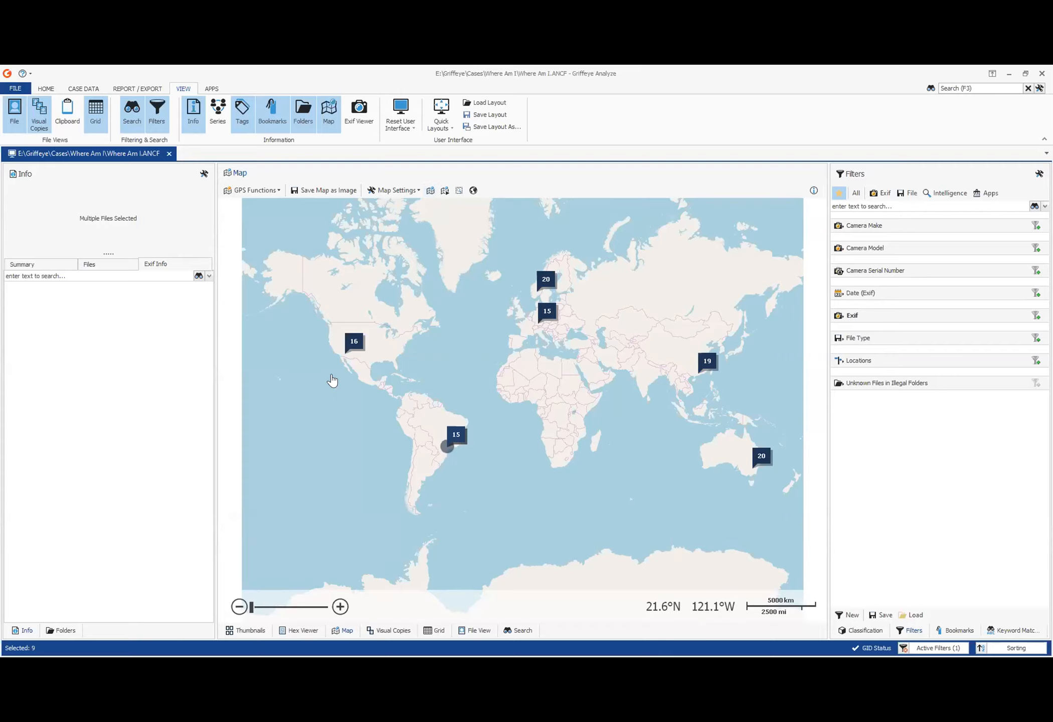
scroll(332, 381, up, 5)
drag(402, 258, 348, 487)
mouse_move(529, 298)
mouse_down()
mouse_move(520, 400)
mouse_move(562, 369)
mouse_up()
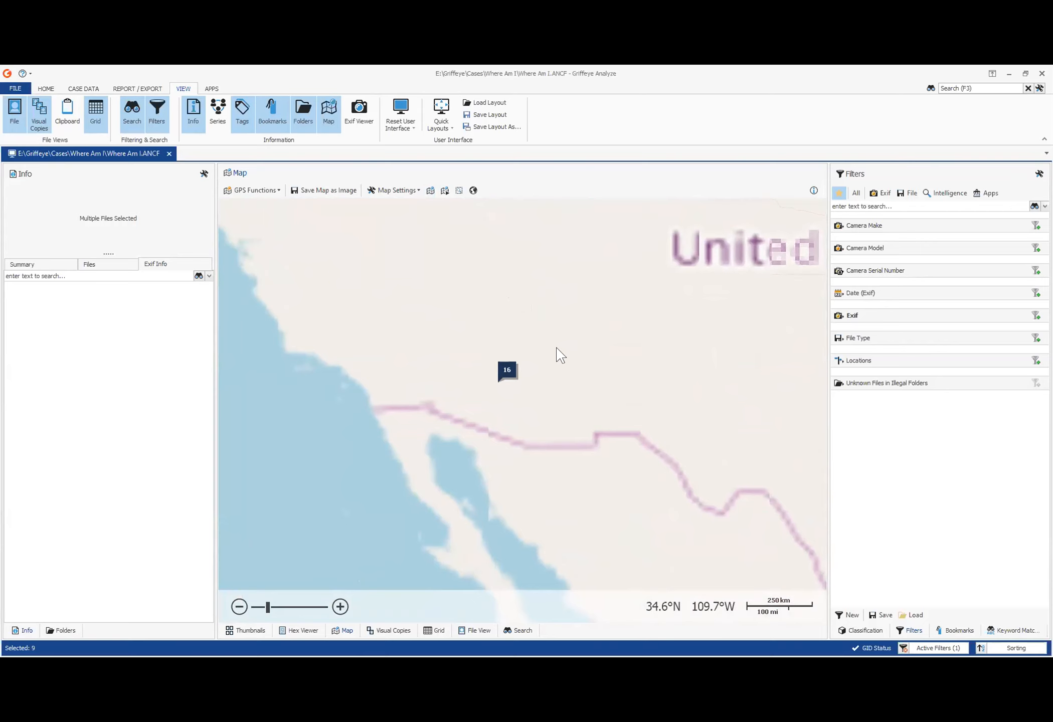
- Check which files the thumbnails list while the map is framed on the southwestern United States, and return to the map
click(248, 632)
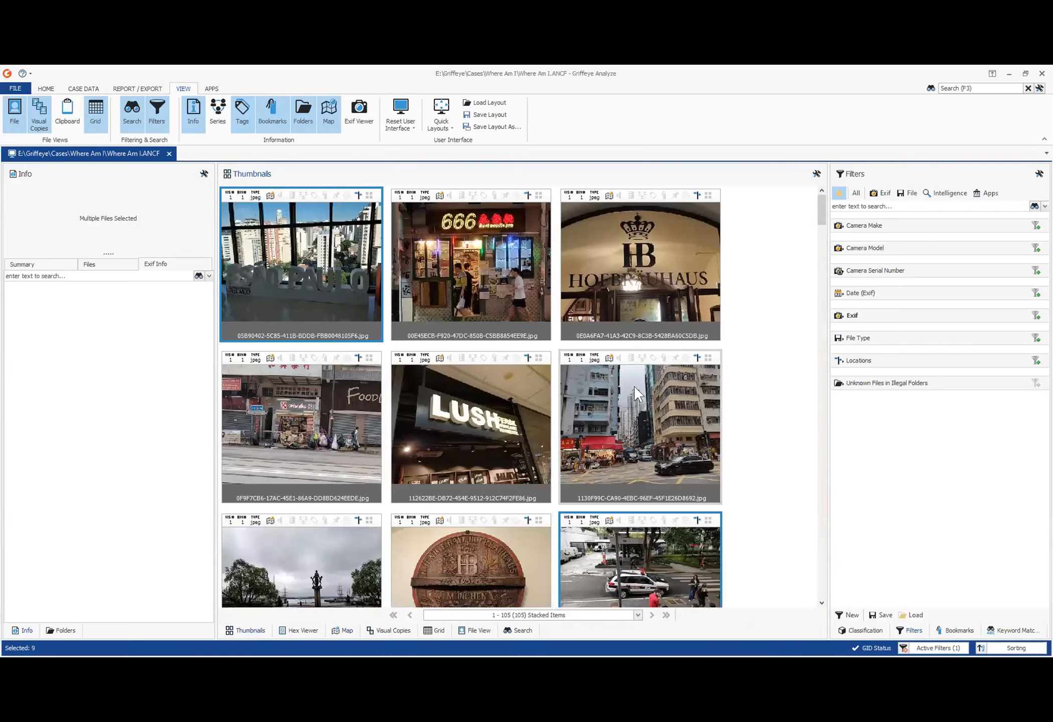
scroll(678, 362, down, 10)
scroll(425, 563, down, 3)
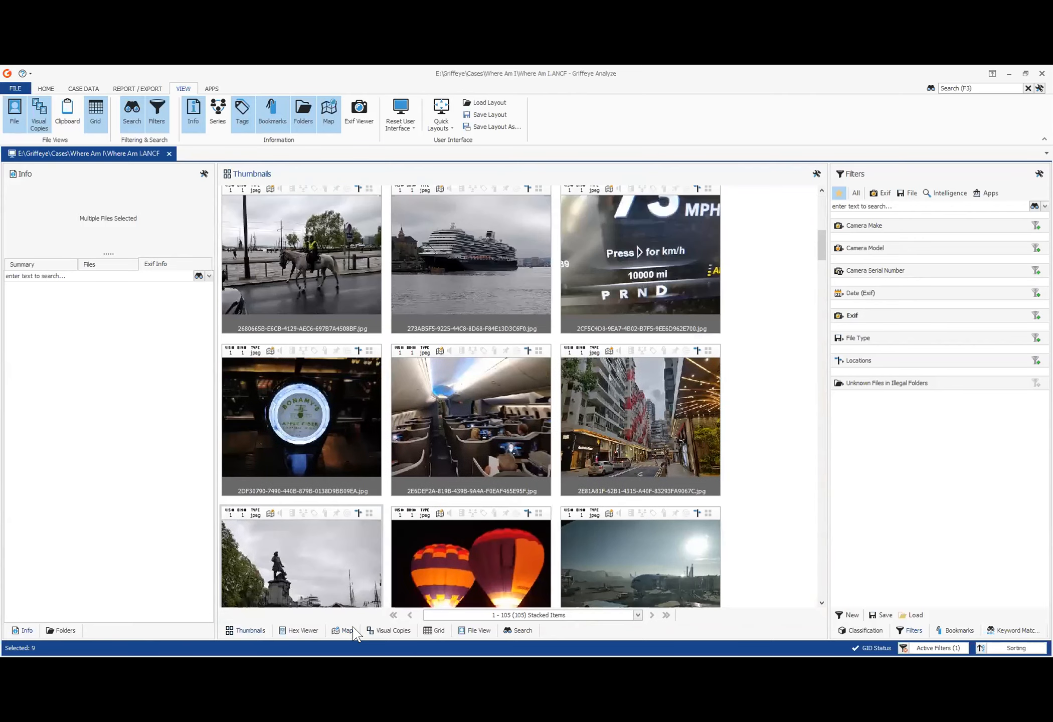
click(343, 631)
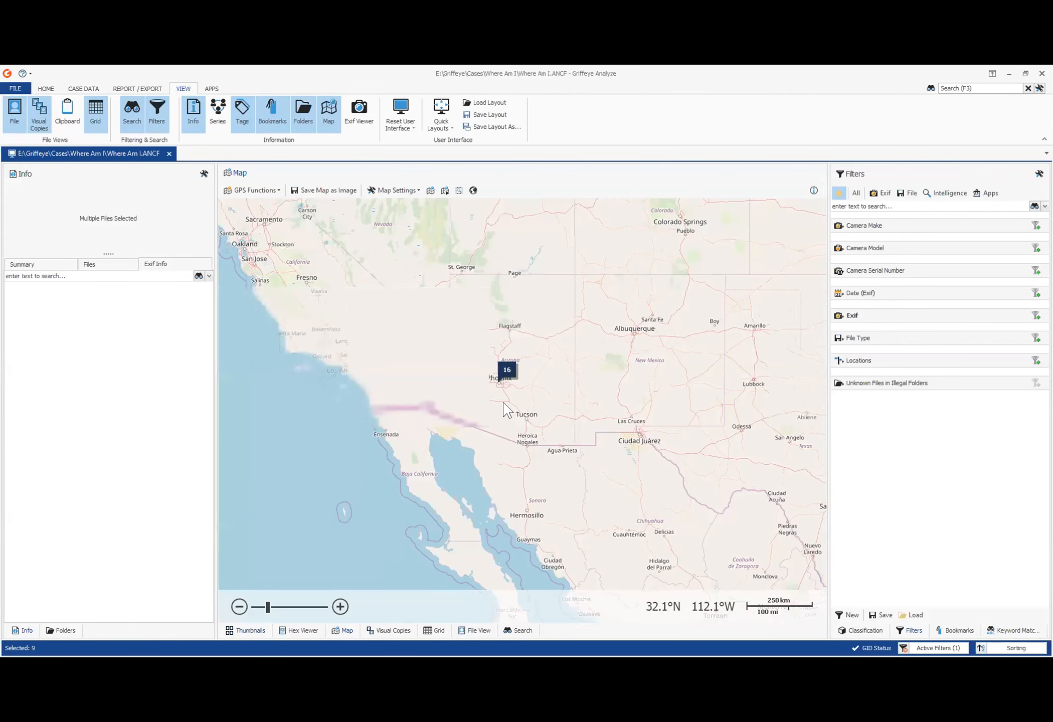
- Apply a GPS Fence filter for the map area around Phoenix and open the list of active filters
click(430, 191)
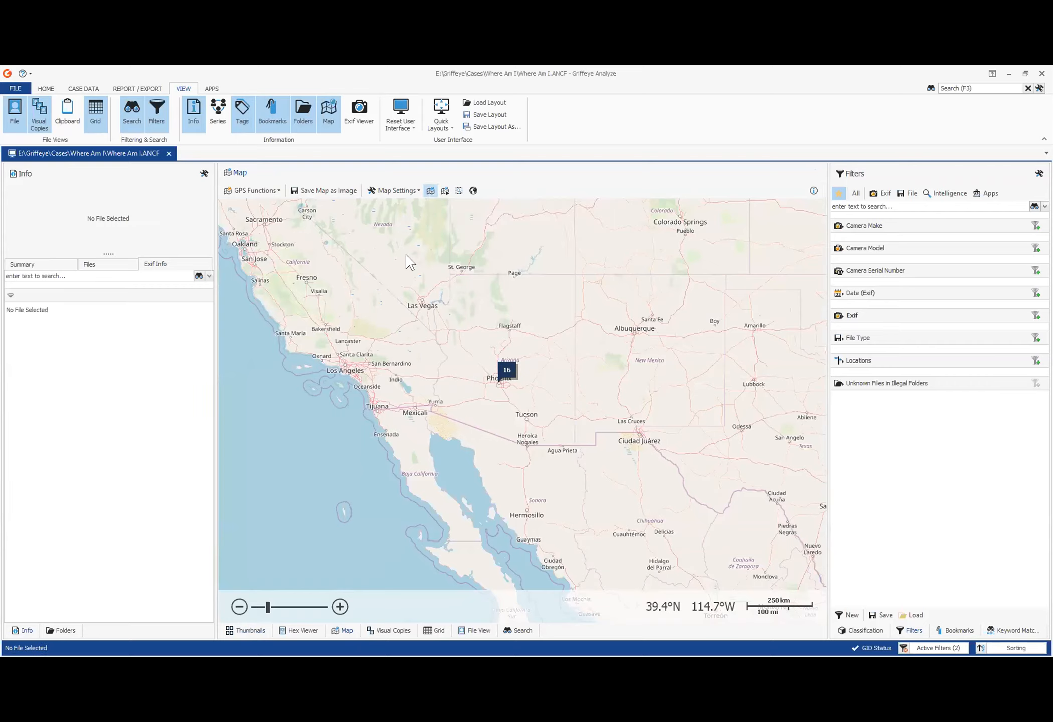
click(932, 649)
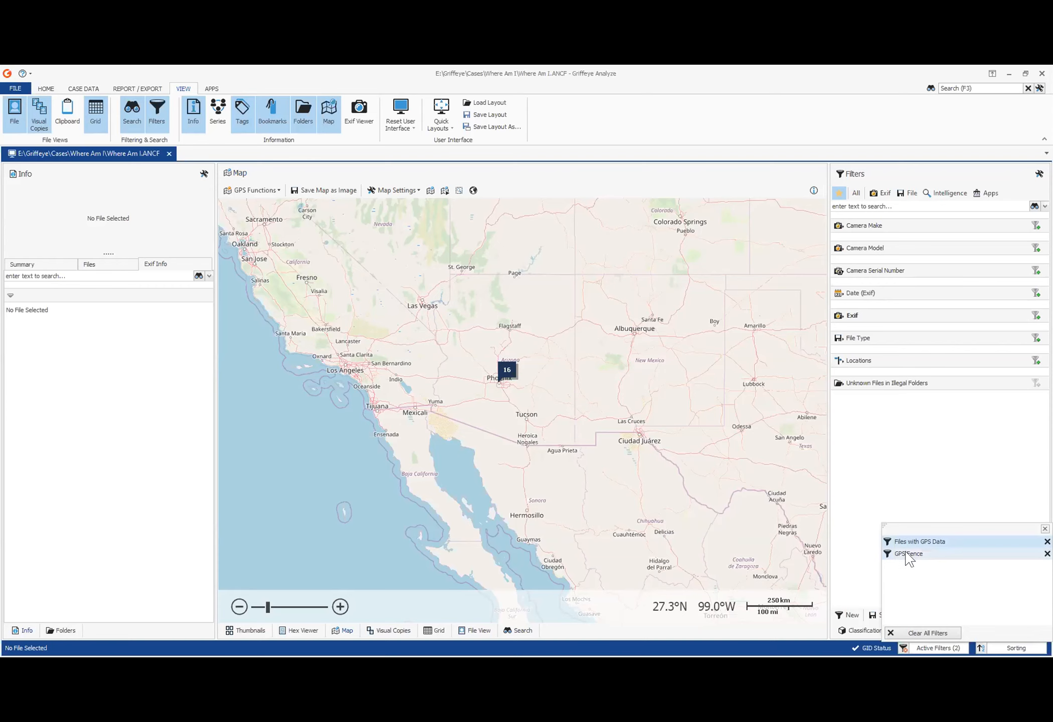
- Browse the thumbnails of the fenced photos and view the Exif data of the speedometer photo and the airport tarmac photo
click(251, 631)
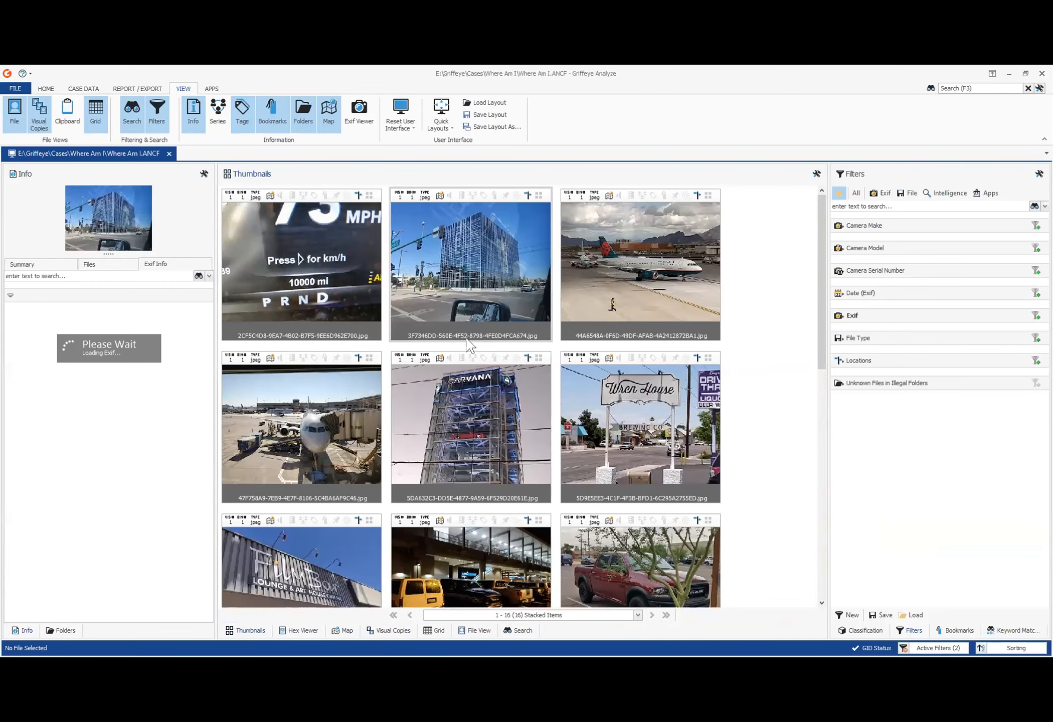
click(336, 276)
scroll(336, 384, down, 5)
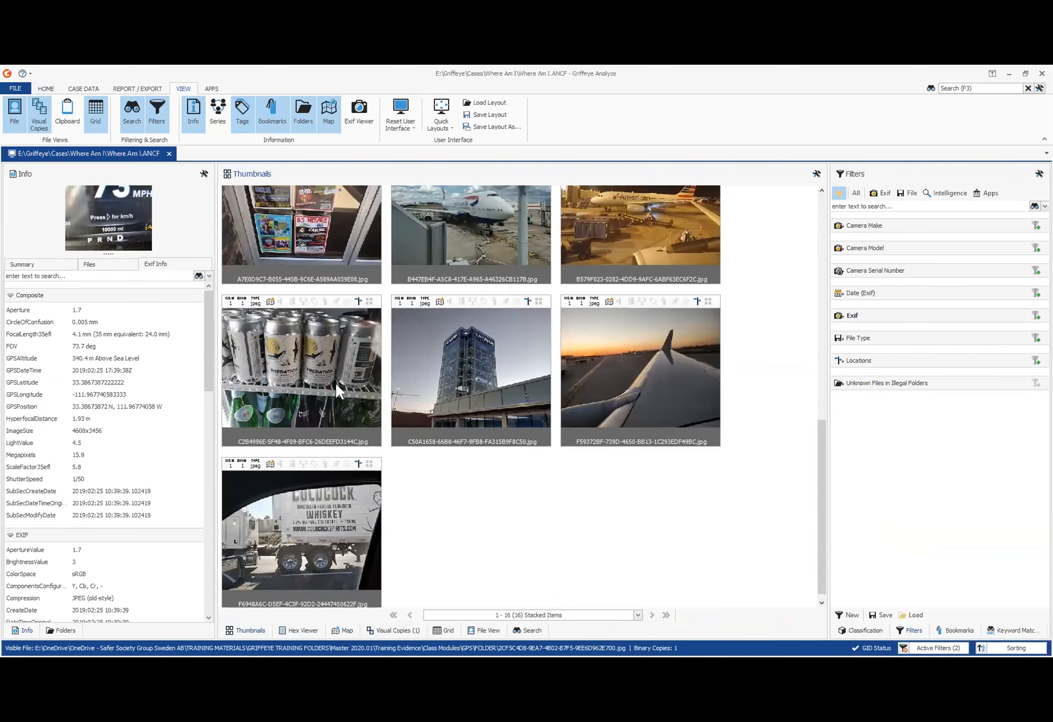
scroll(336, 383, up, 6)
click(587, 273)
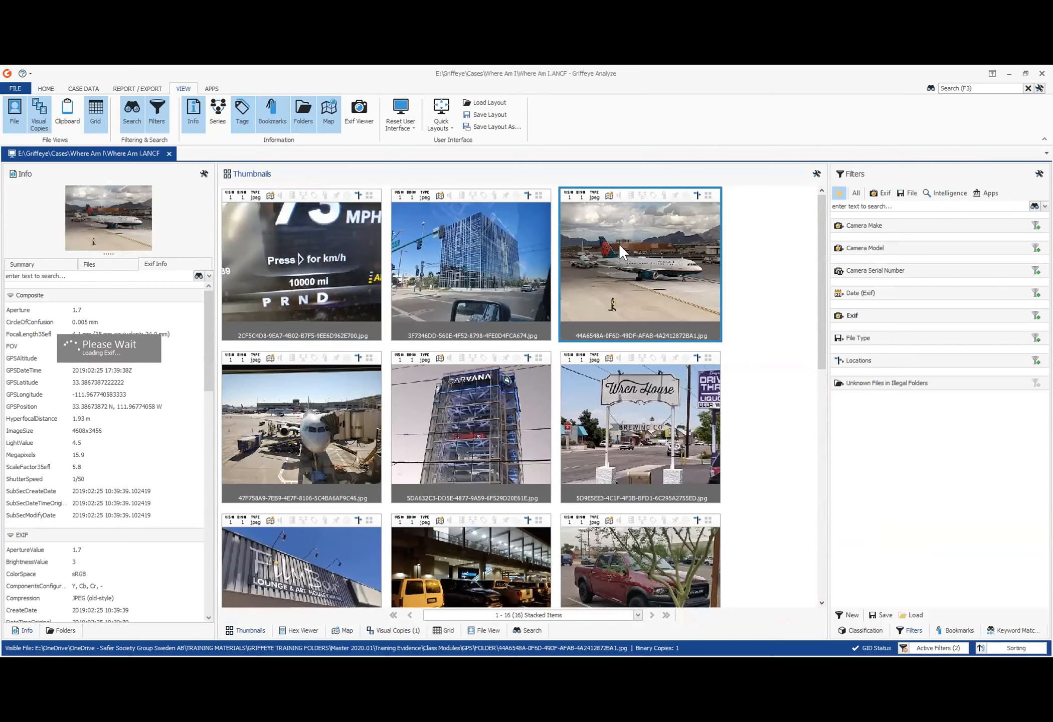
scroll(475, 427, down, 3)
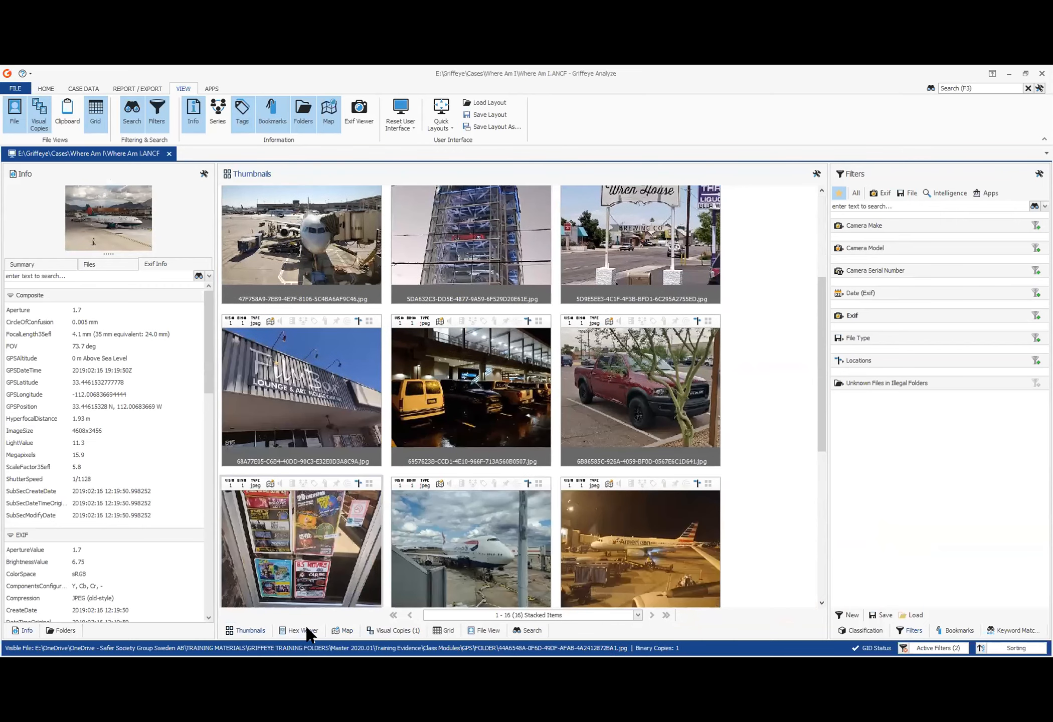
- Show the fenced photos on the whole-world map and remove the GPS Fence filter from the active filters
click(344, 631)
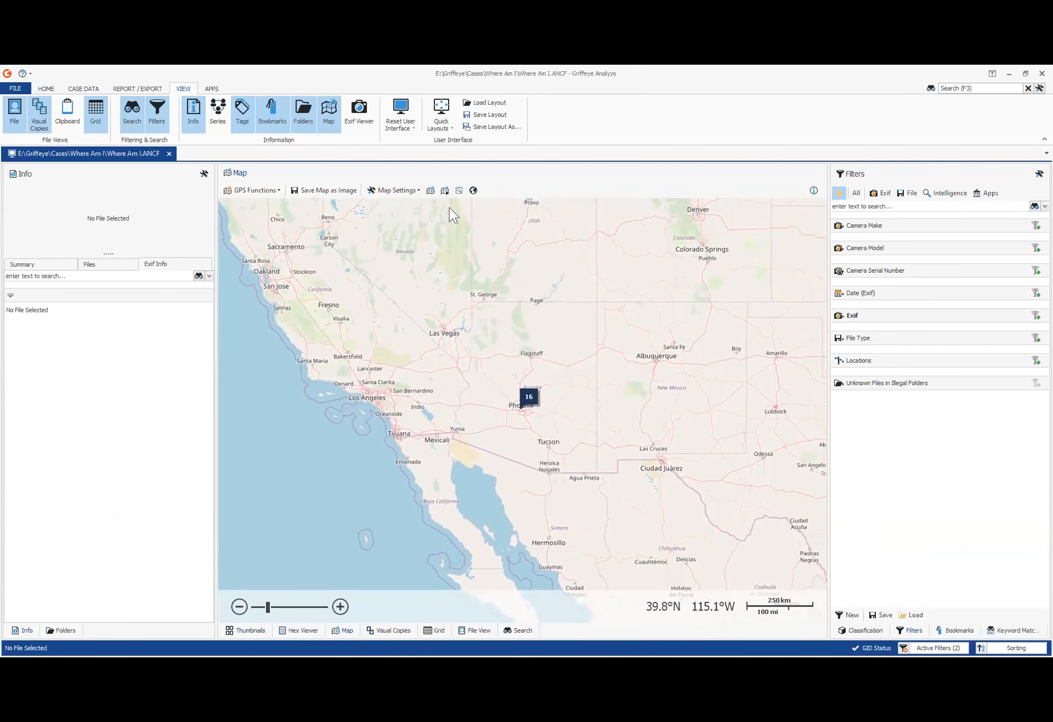
click(473, 191)
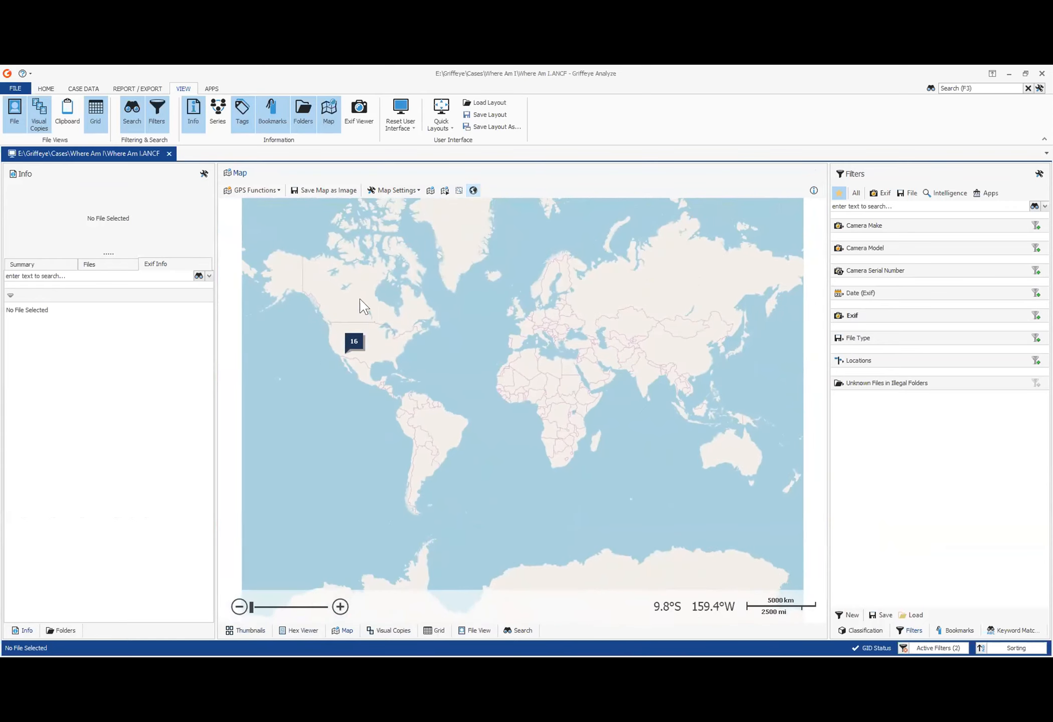
mouse_move(353, 341)
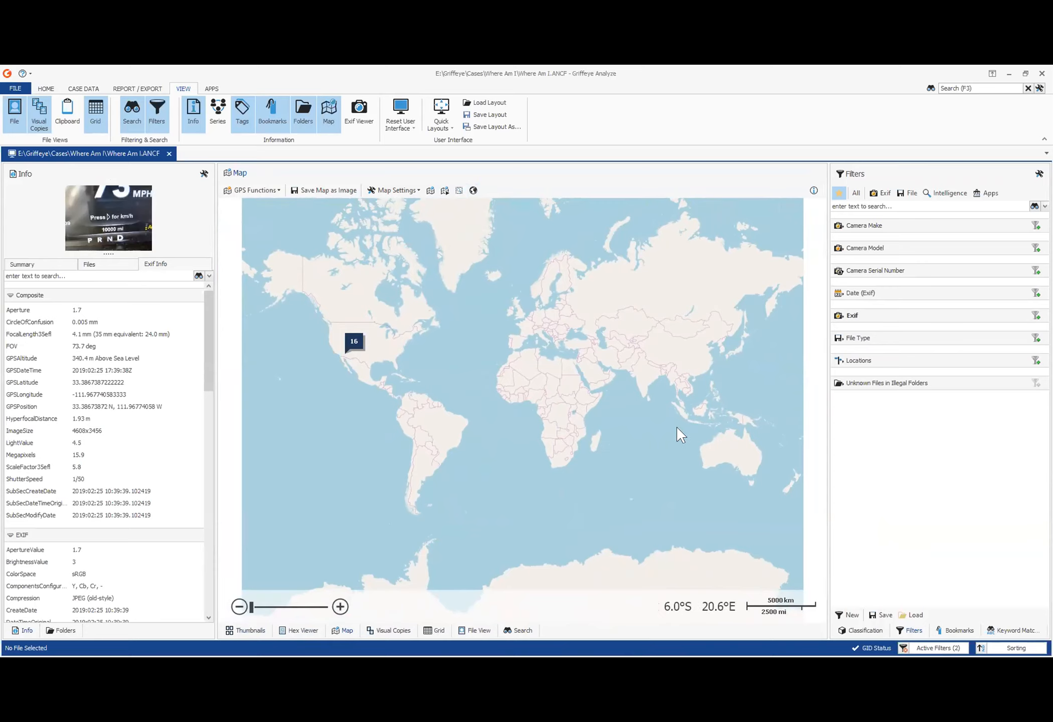
click(927, 649)
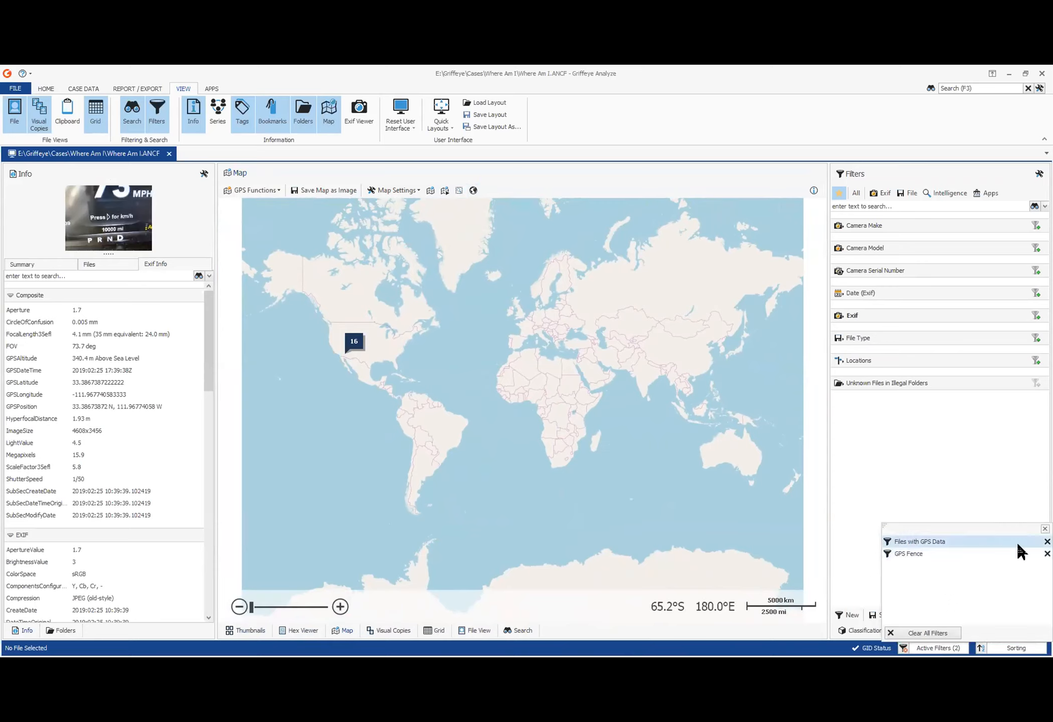
click(1047, 554)
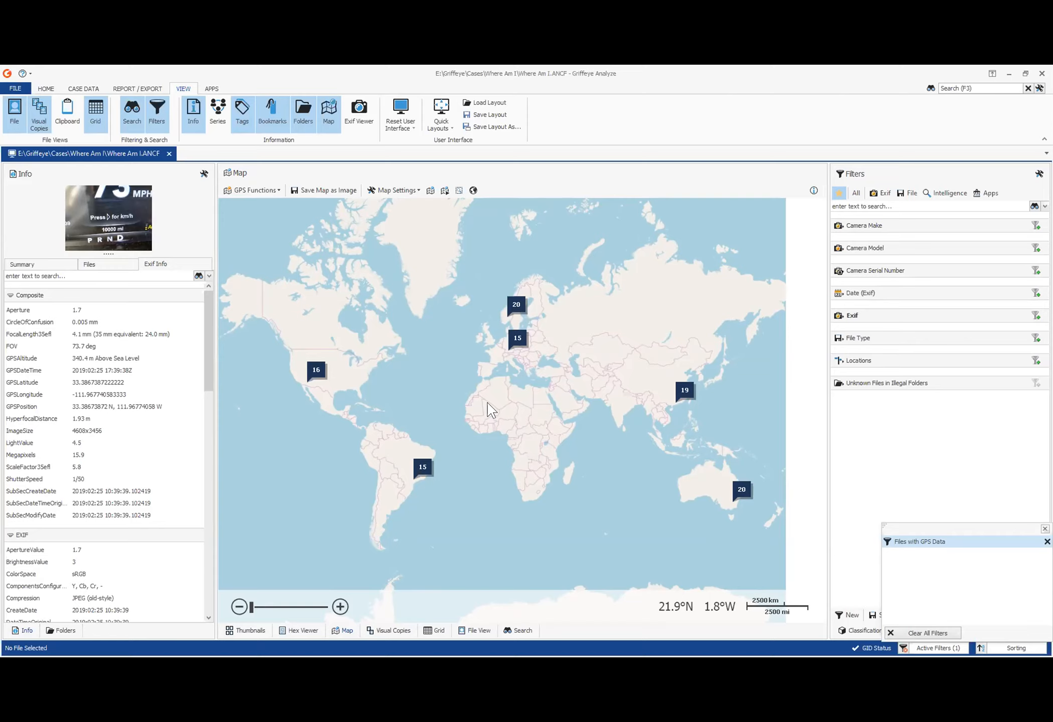
- Turn on the GPS fence that follows the map view and frame the photo cluster southwest of Sydney
click(446, 190)
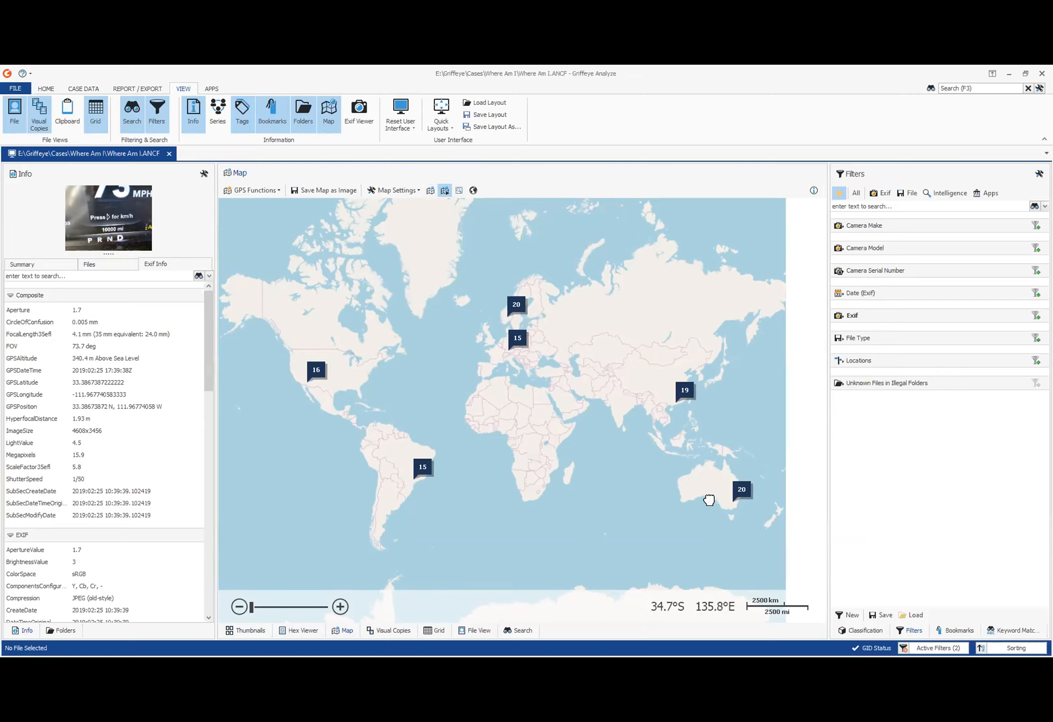
drag(707, 499, 507, 446)
scroll(496, 473, up, 2)
drag(354, 344, 548, 516)
scroll(520, 422, up, 2)
drag(378, 312, 485, 460)
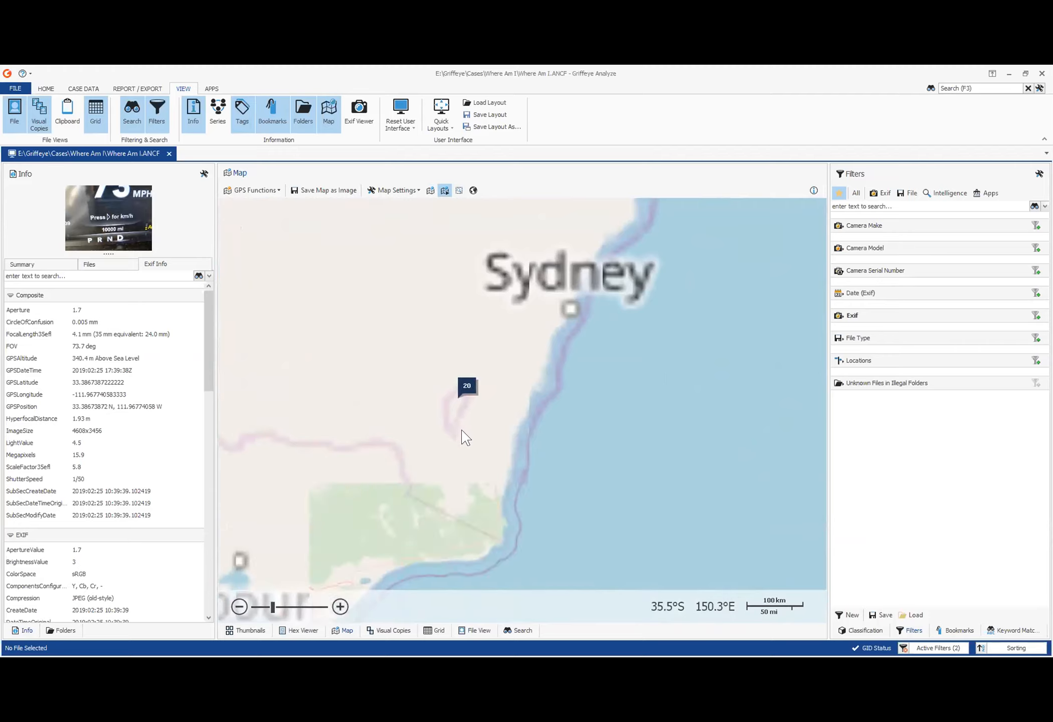
scroll(448, 422, up, 1)
drag(405, 370, 424, 397)
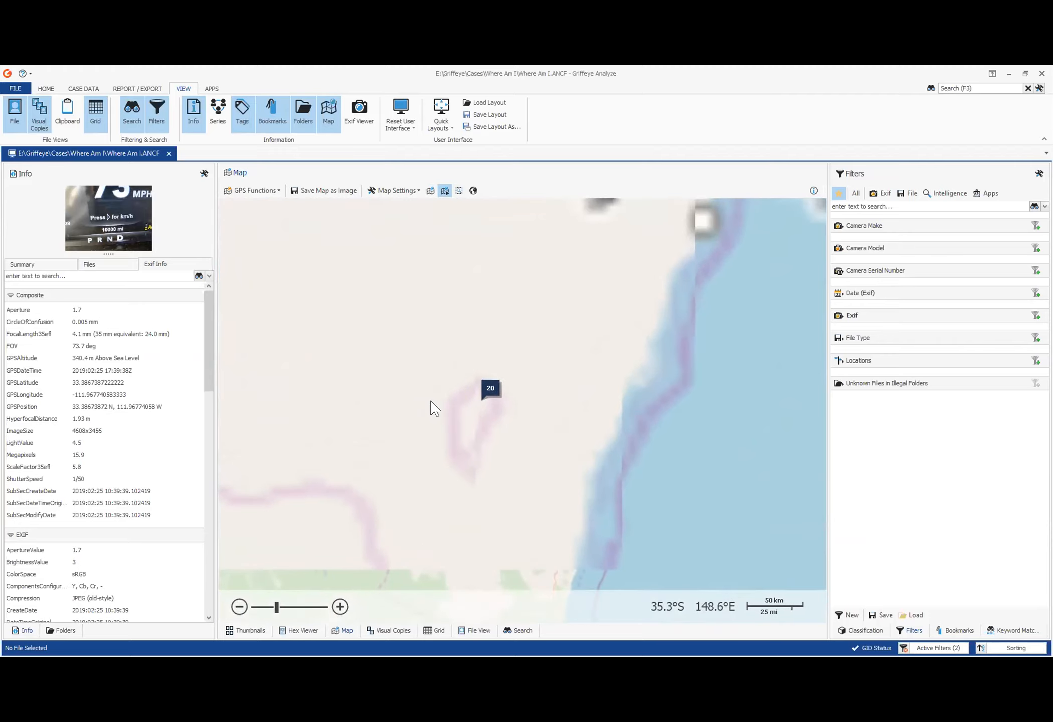
- Narrow the map to the Canberra cluster, browse its photos as thumbnails and view the Exif data of the domed memorial building photo
scroll(431, 399, up, 1)
click(553, 394)
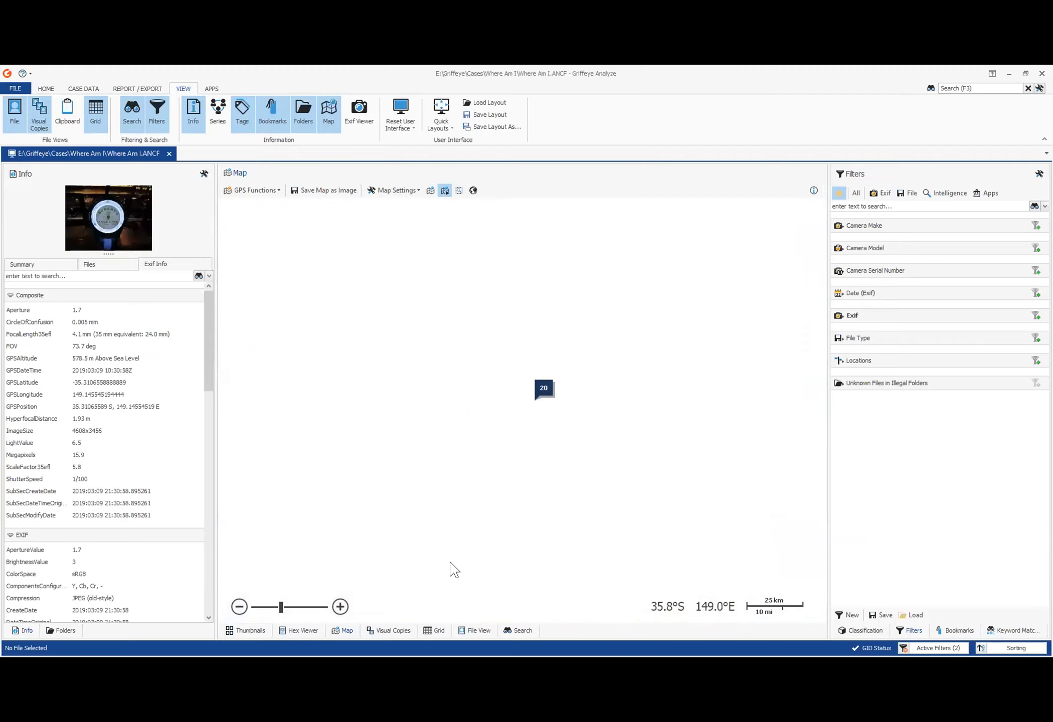
click(249, 631)
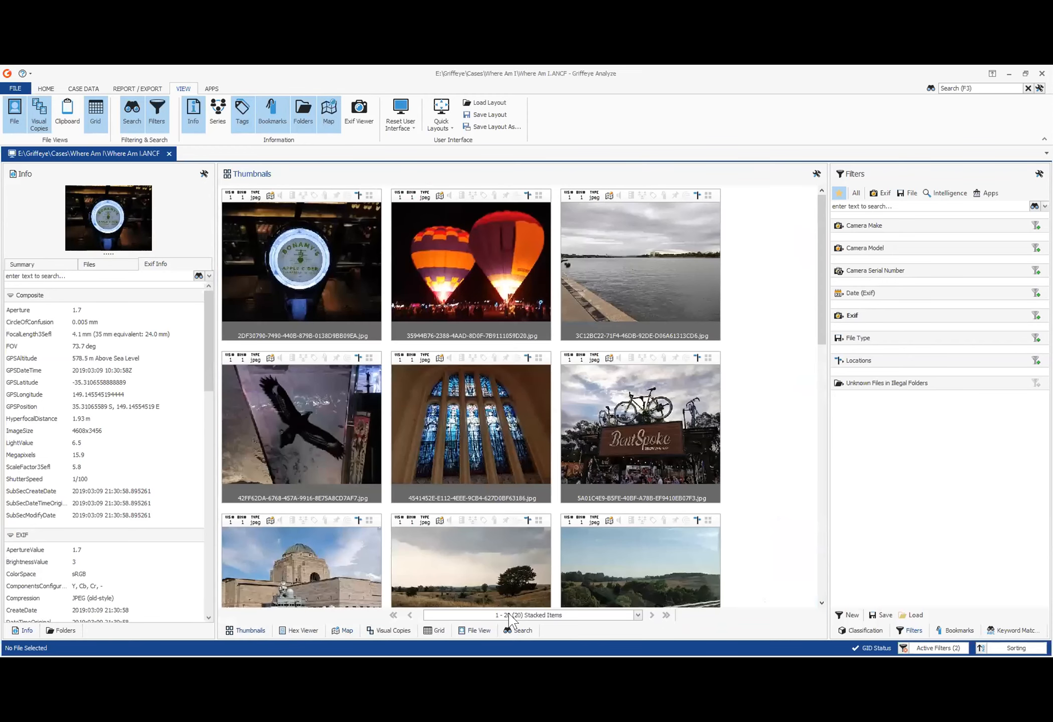
click(470, 393)
scroll(471, 394, down, 5)
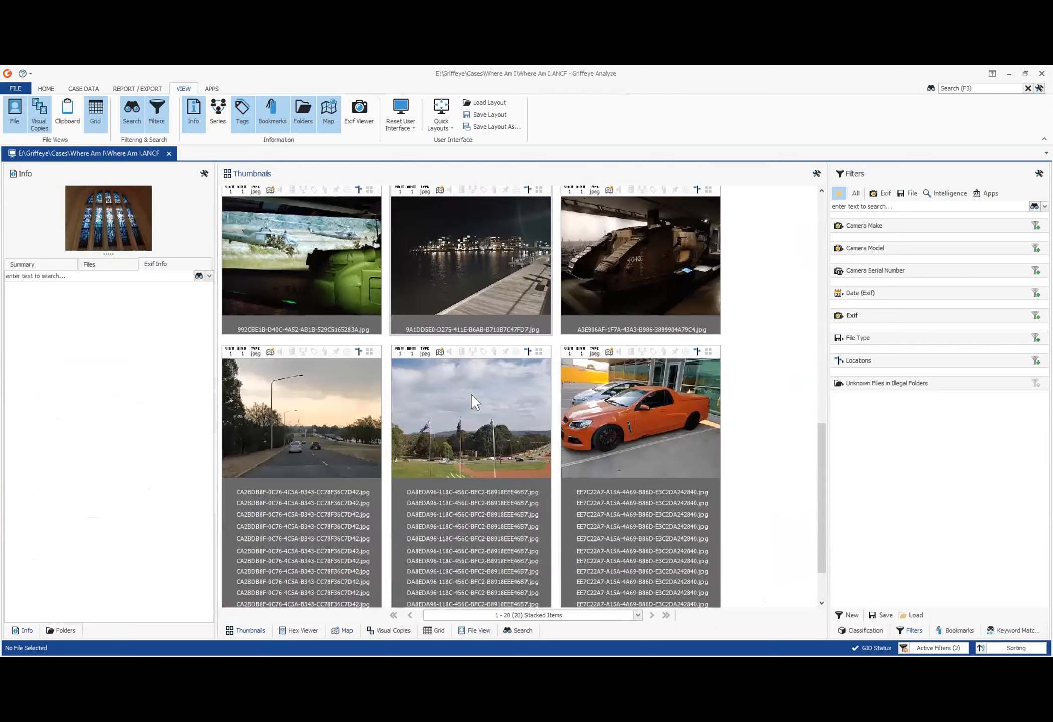
scroll(469, 440, up, 3)
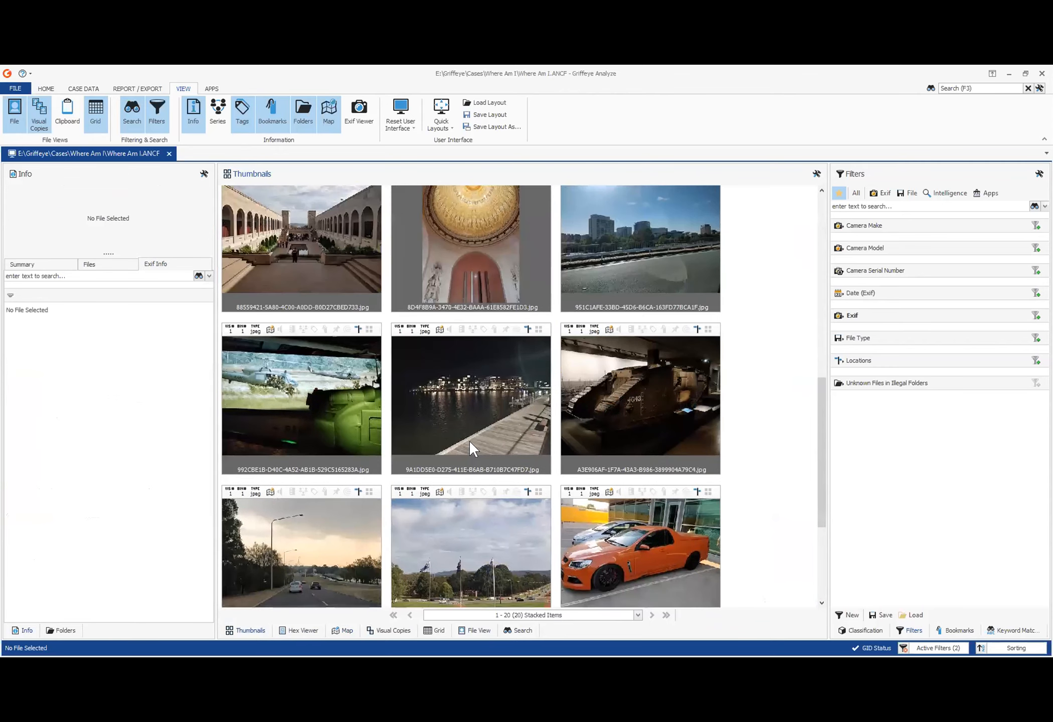
scroll(469, 440, up, 3)
click(469, 441)
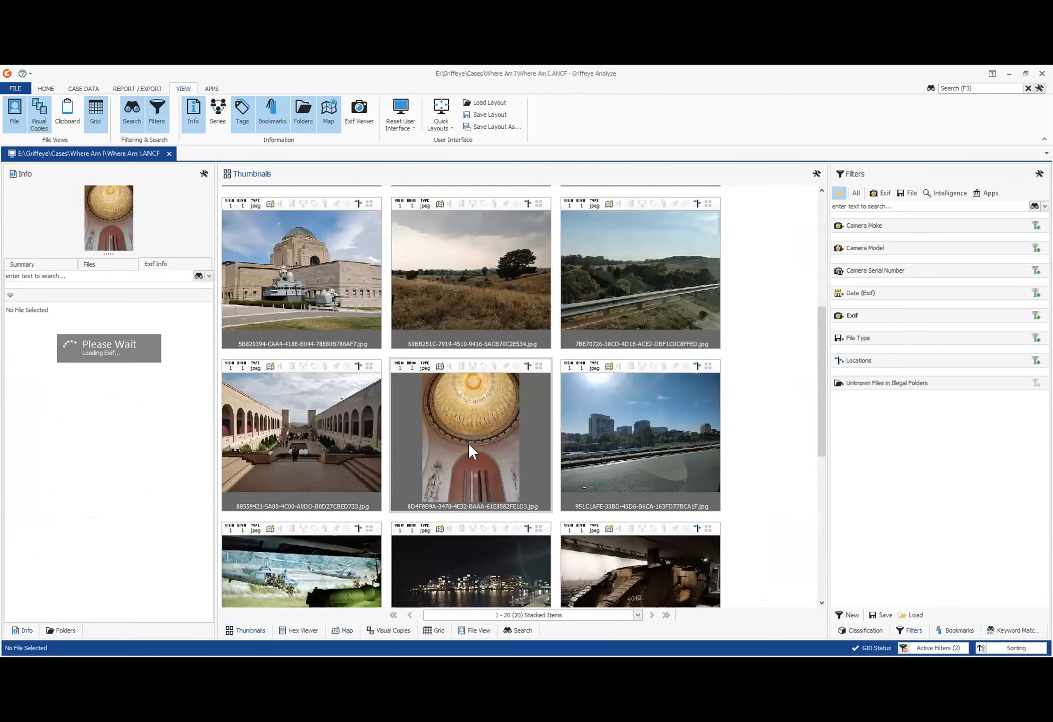
click(249, 283)
scroll(342, 428, down, 10)
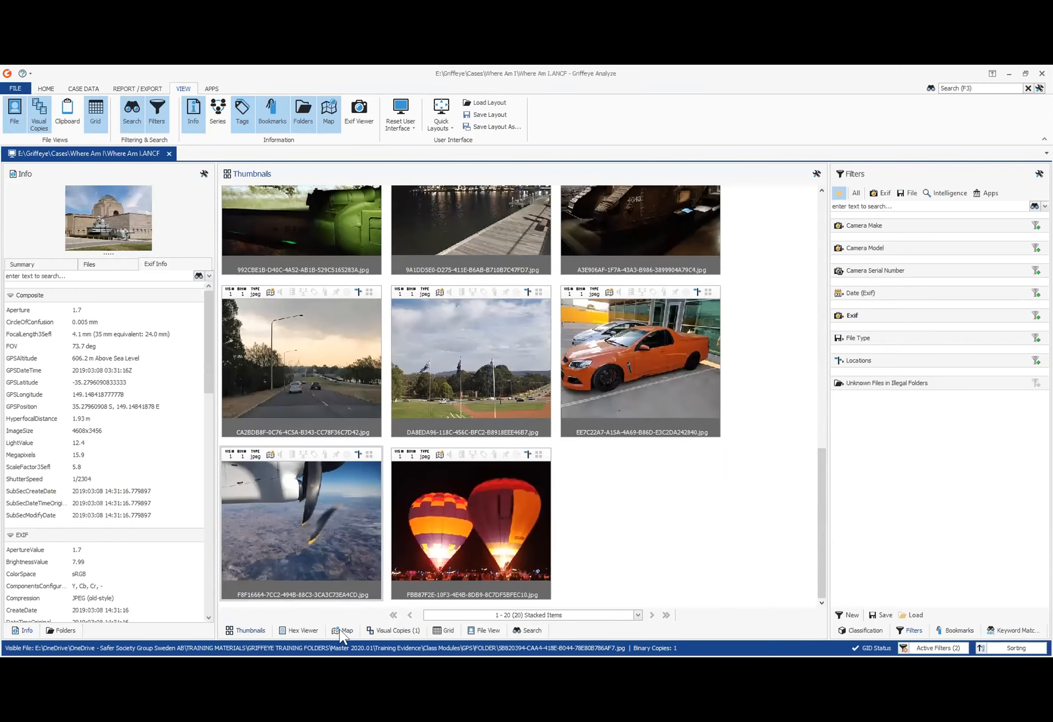
- Move the map-following GPS fence from Canberra to the photo cluster at München
click(343, 631)
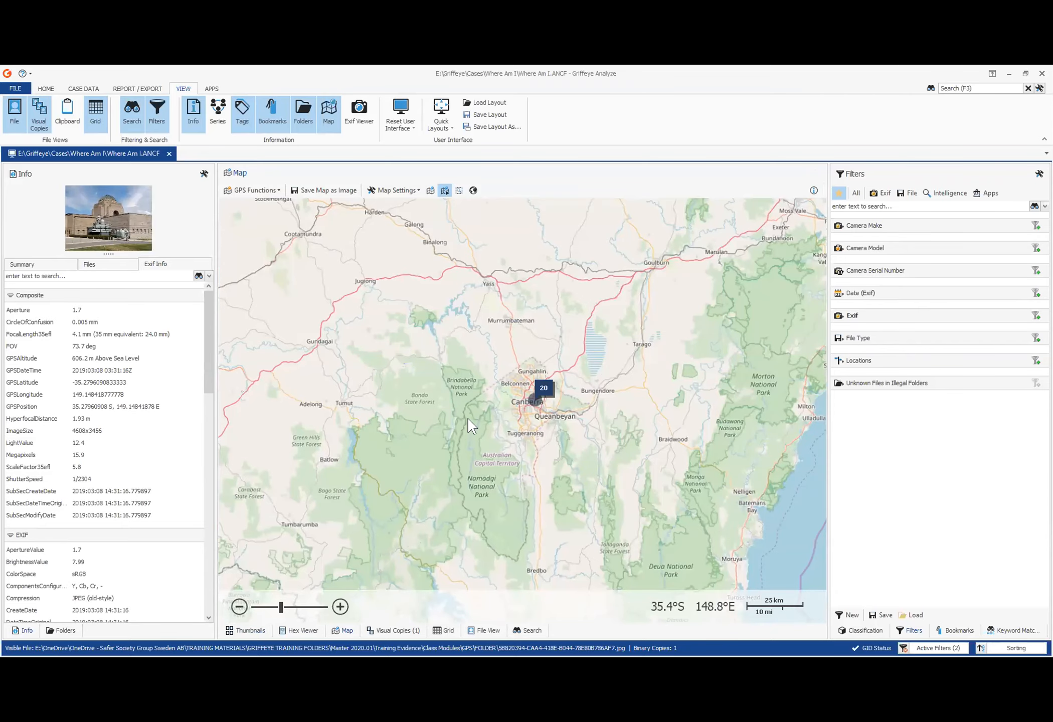
scroll(467, 418, down, 6)
drag(318, 398, 606, 455)
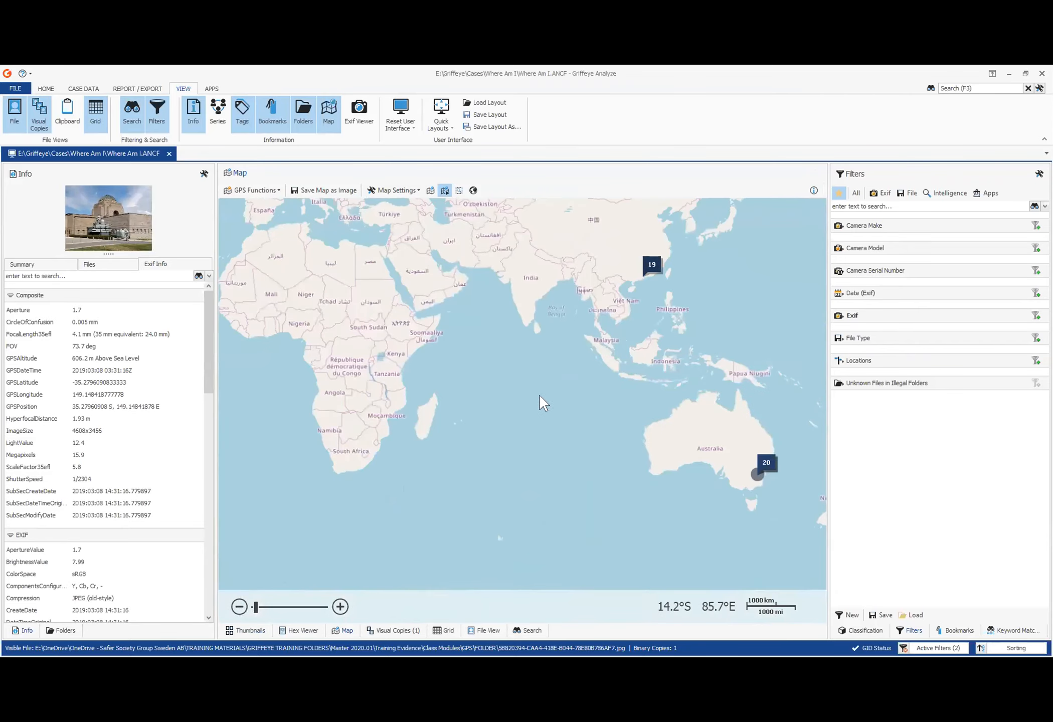
drag(463, 356, 562, 498)
scroll(407, 374, up, 3)
drag(417, 258, 448, 463)
scroll(450, 426, up, 3)
scroll(457, 338, up, 1)
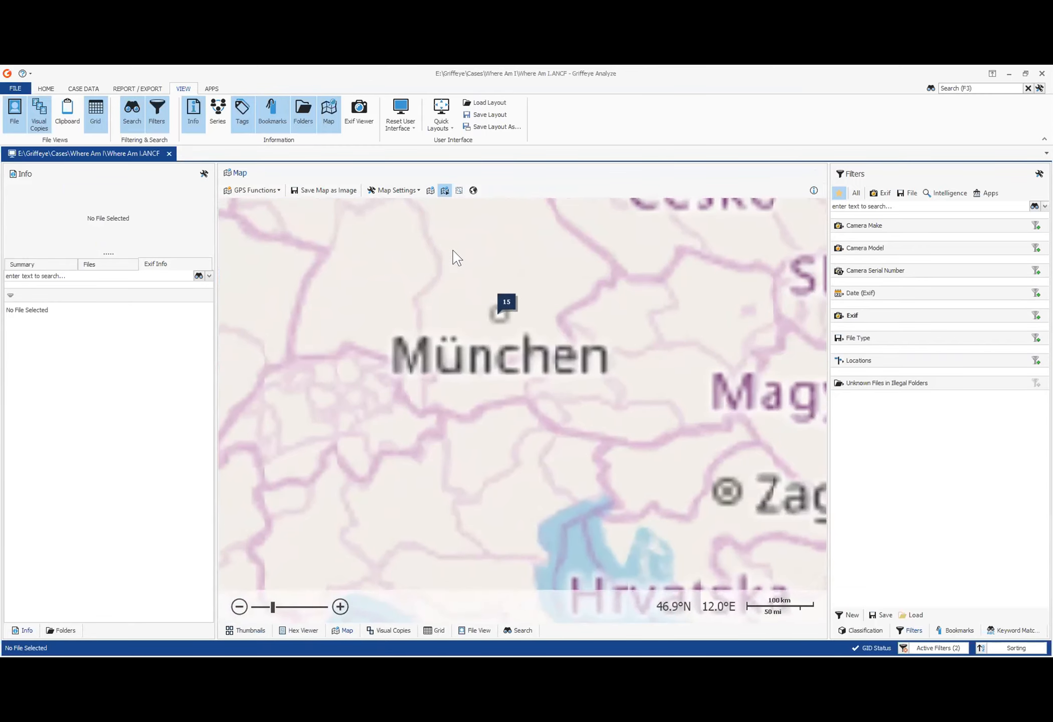
- Browse the thumbnails of the München files and check the GPS indicator and metadata of the mp4 video
click(251, 631)
scroll(526, 468, down, 3)
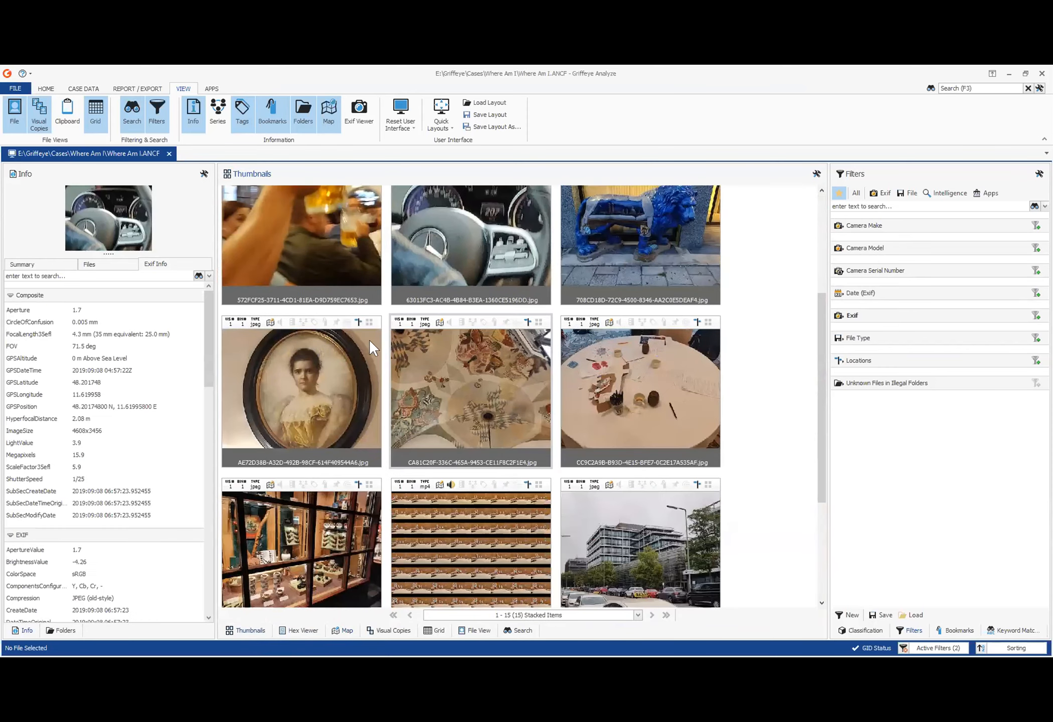
scroll(351, 381, down, 3)
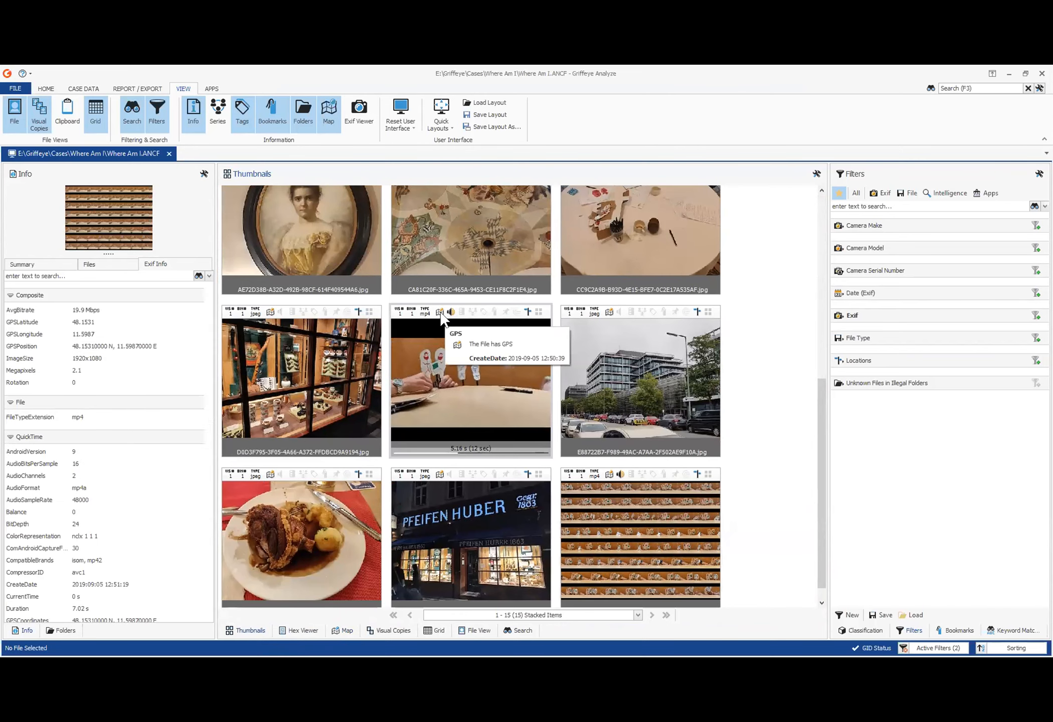
scroll(250, 517, down, 1)
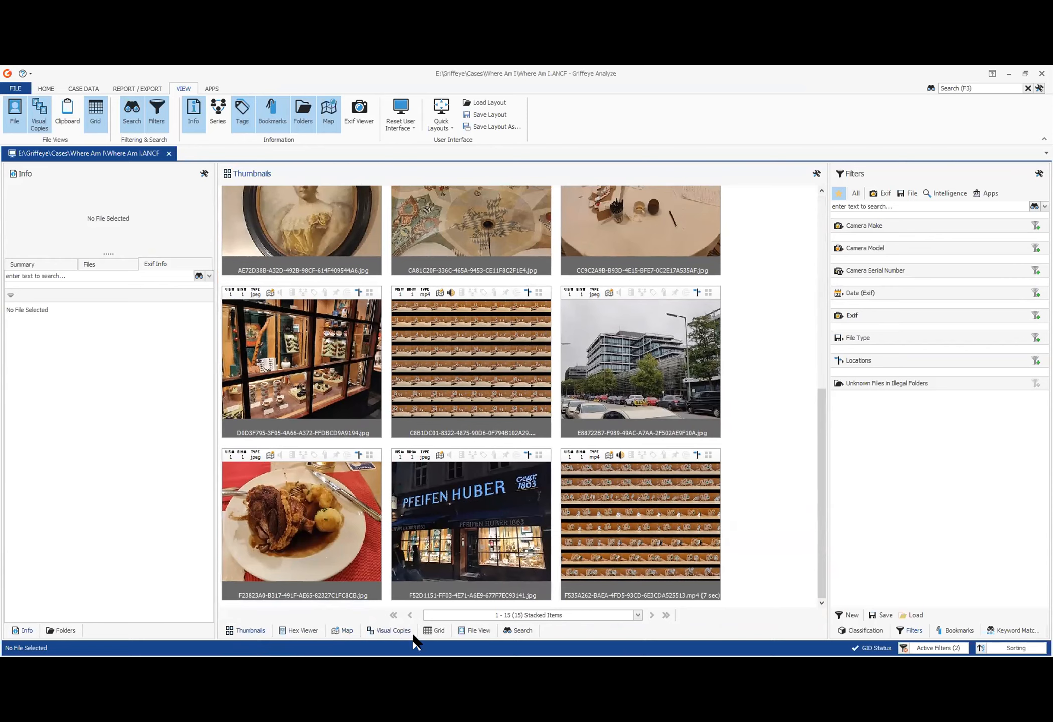
- Examine the Reverse Geocoding values of the München files in the grid and return to their thumbnails
click(437, 631)
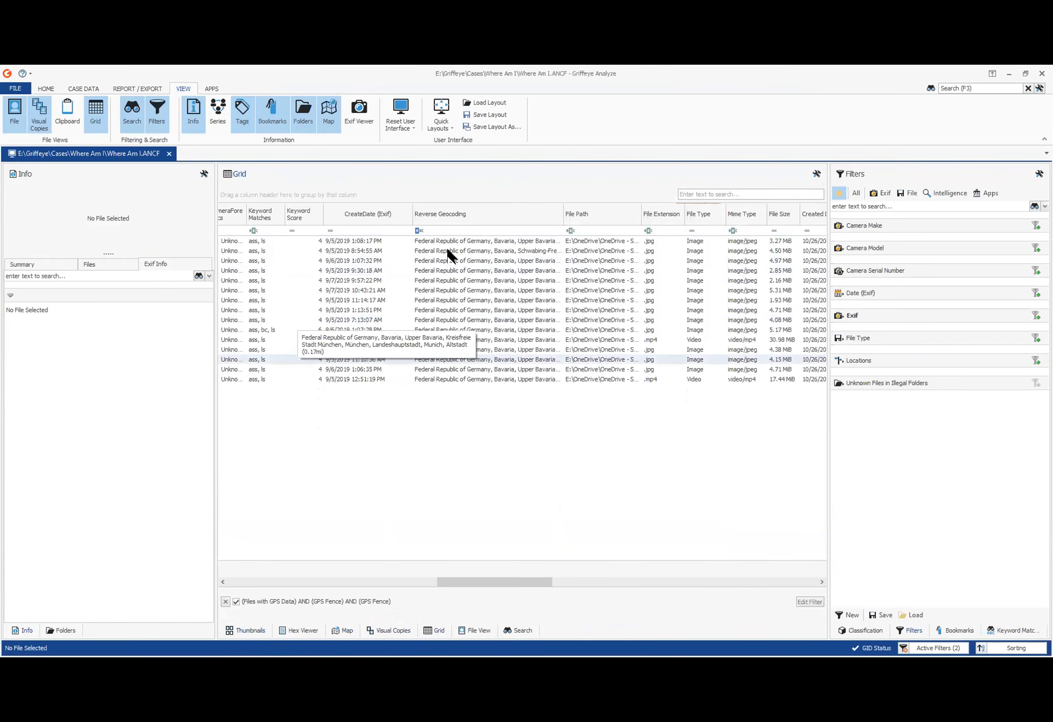
click(244, 631)
click(435, 631)
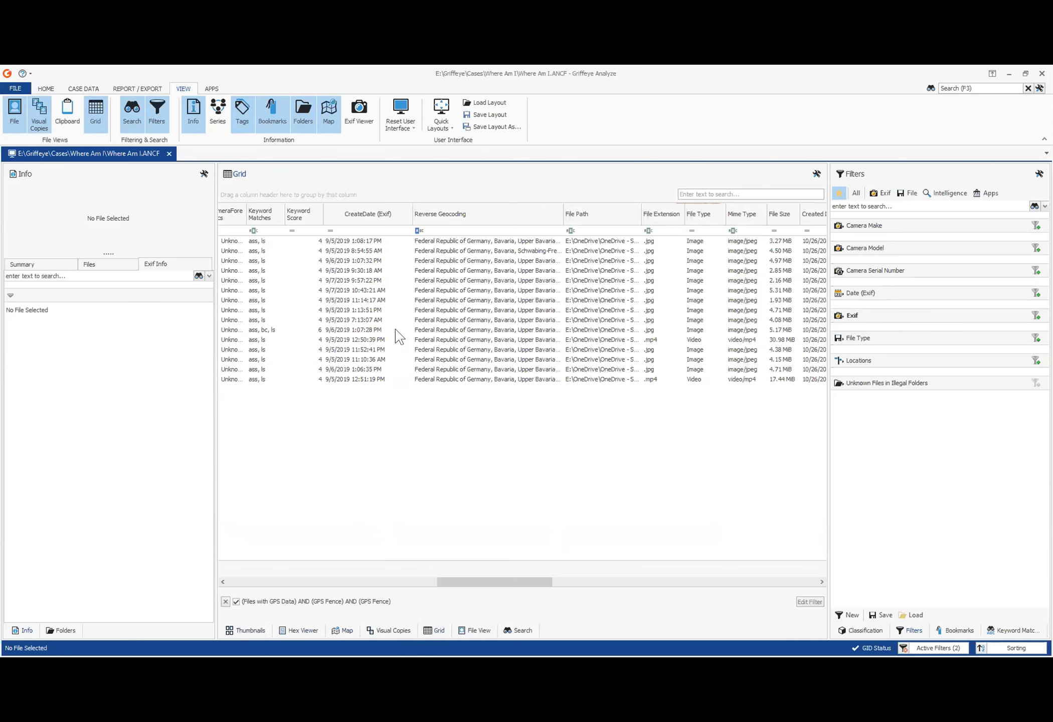
click(247, 631)
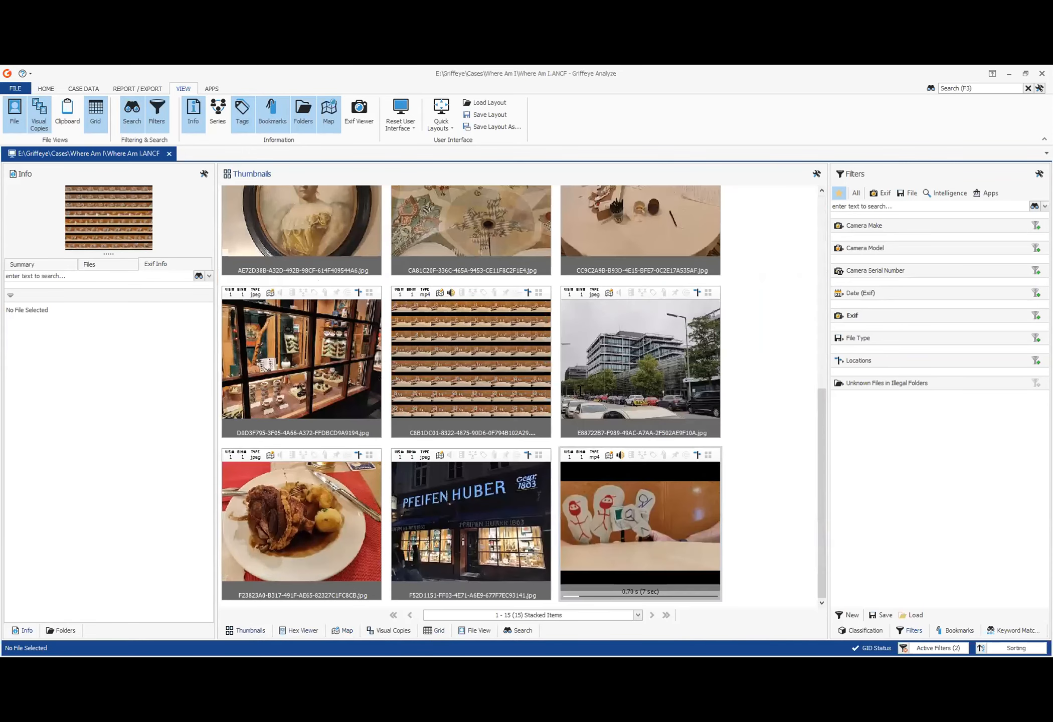
- Select the München cluster on the map and open the KML file creation for the selected files
click(342, 631)
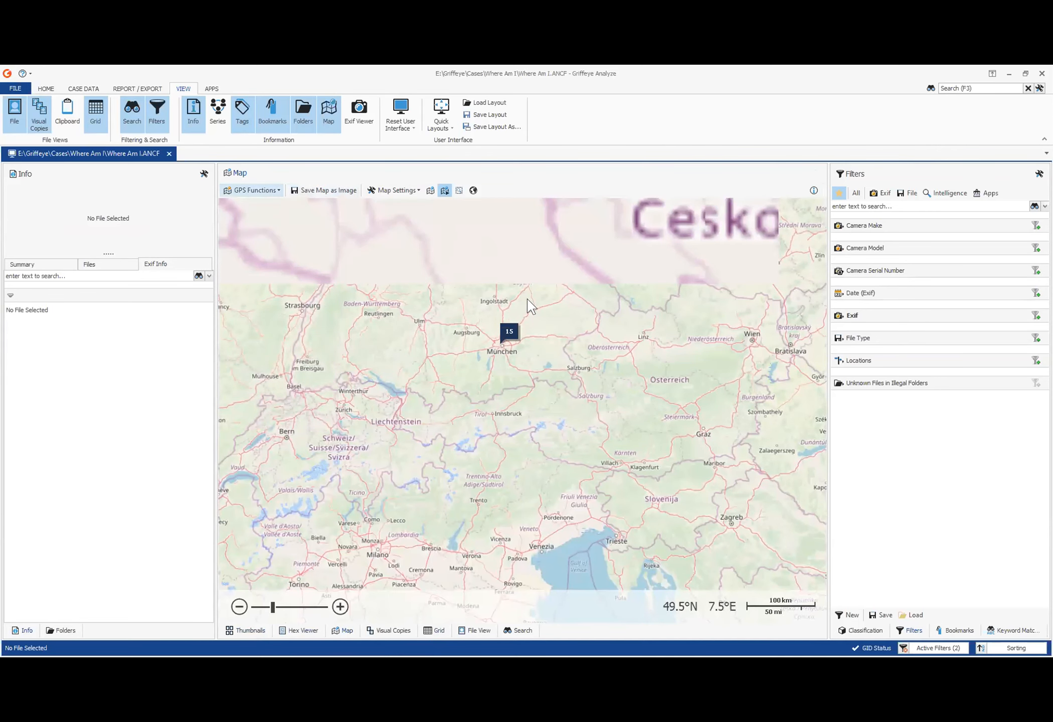
click(510, 333)
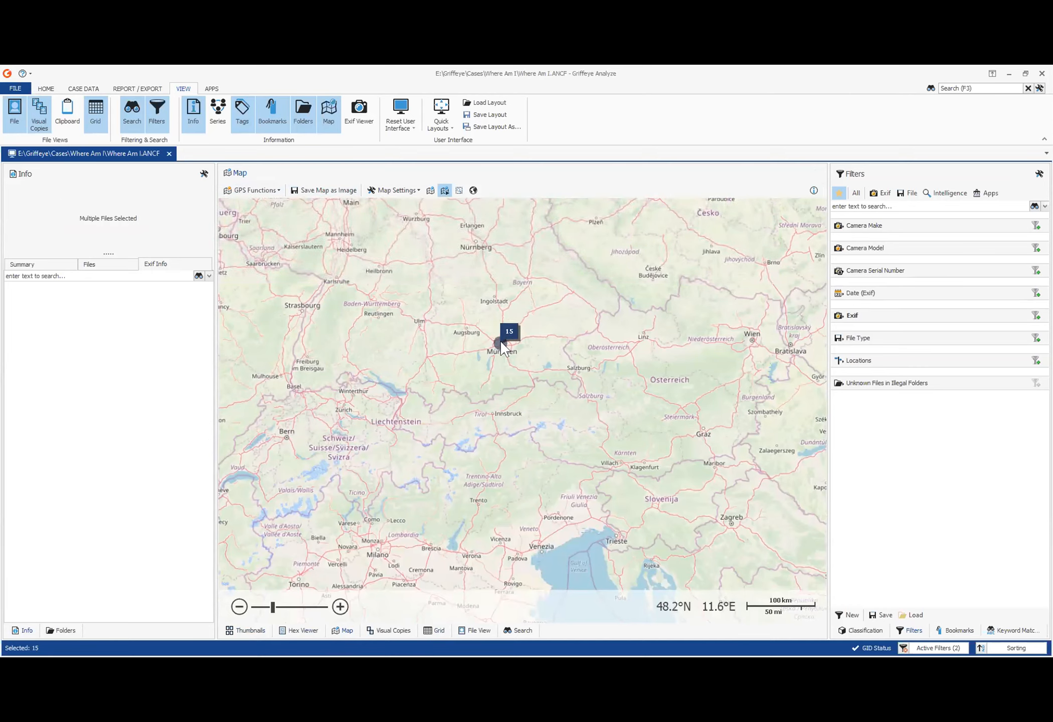
click(261, 191)
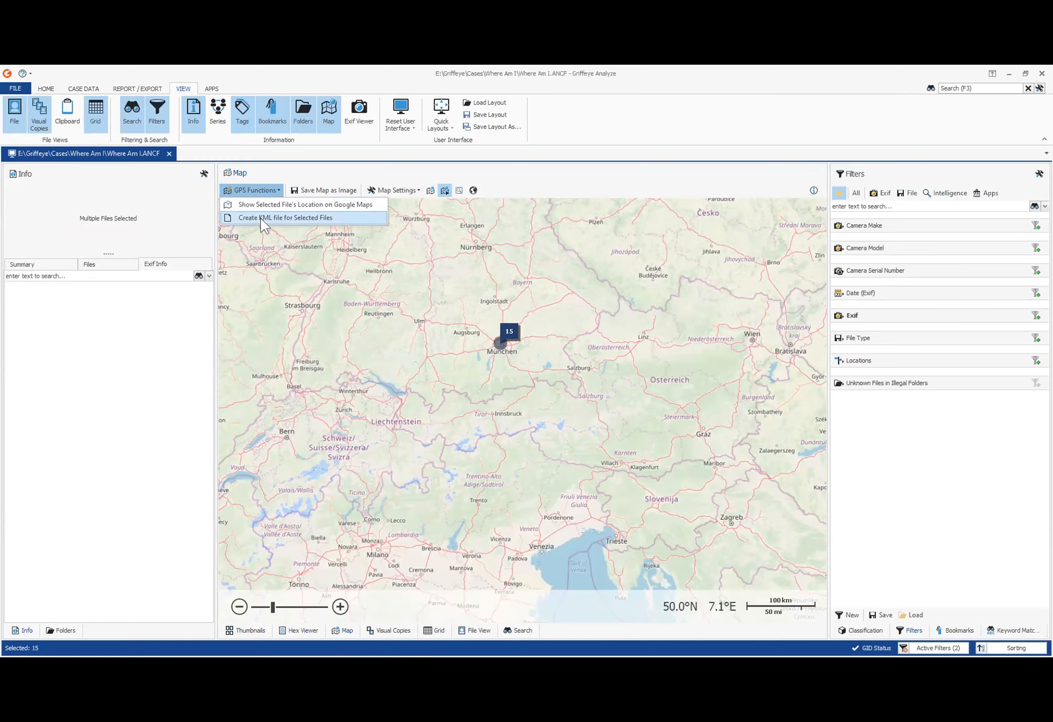
click(261, 218)
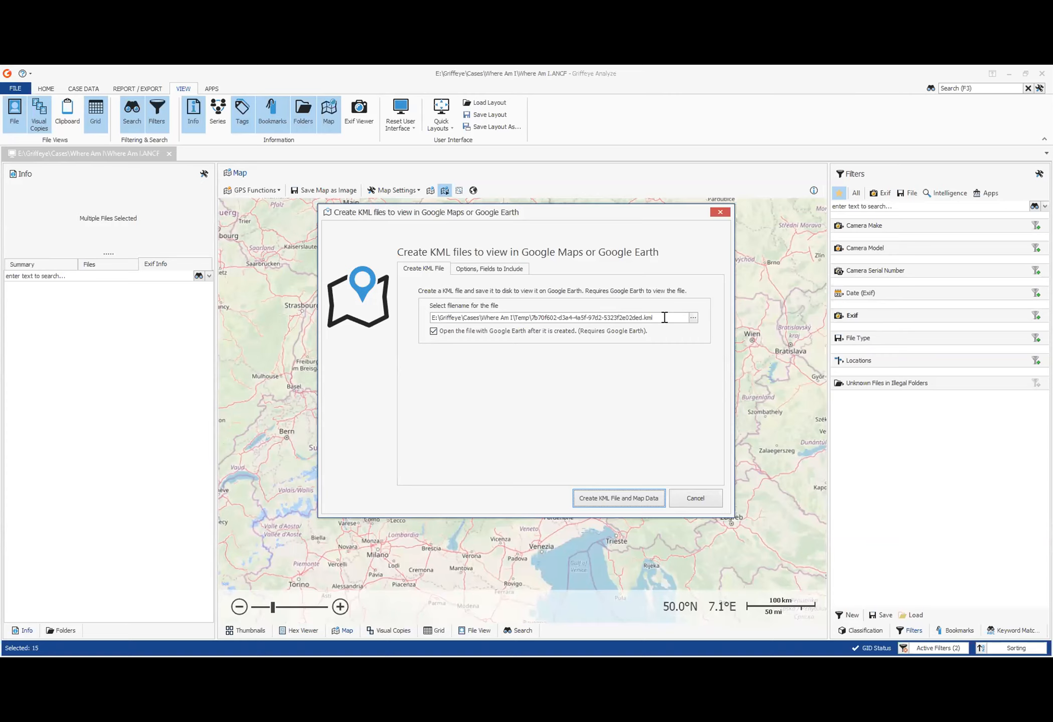
- Review the fields to include in the KML report and create the KML file, opening it in Google Earth
click(491, 269)
scroll(654, 329, down, 3)
mouse_move(653, 324)
mouse_down()
mouse_move(657, 450)
mouse_move(663, 321)
mouse_up()
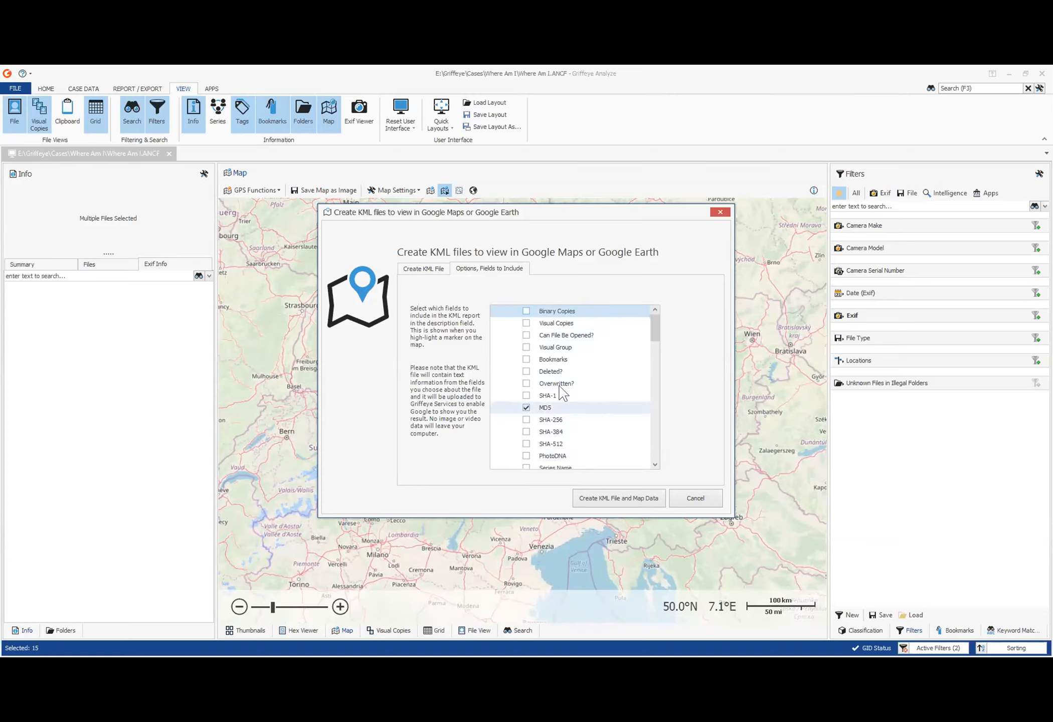
drag(652, 320, 652, 443)
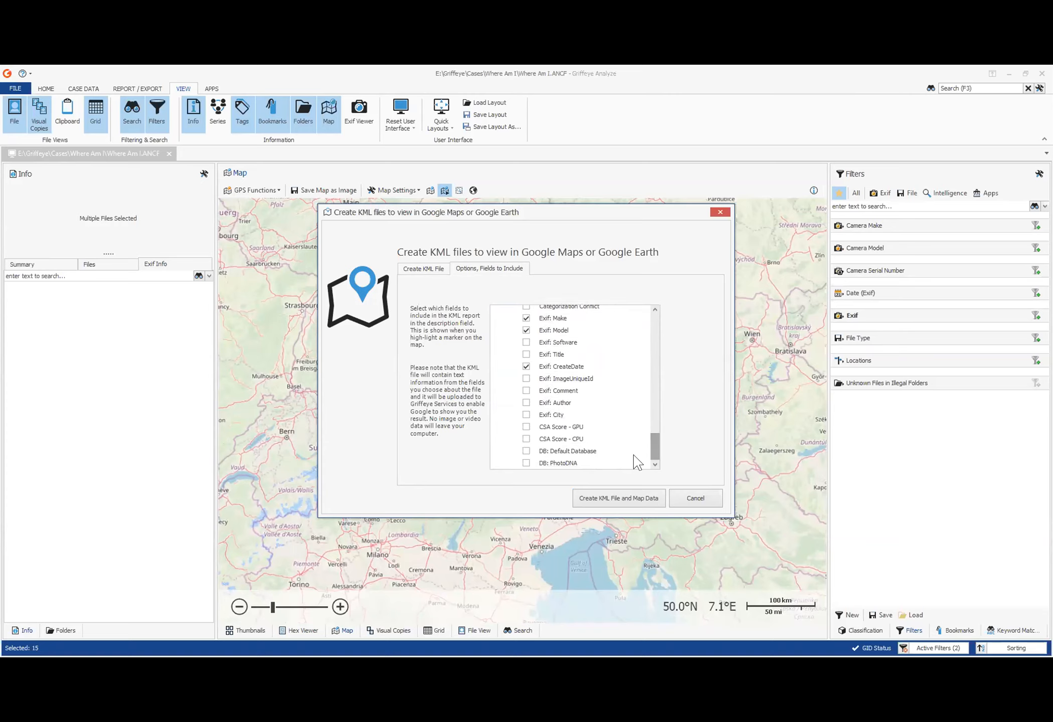
click(423, 270)
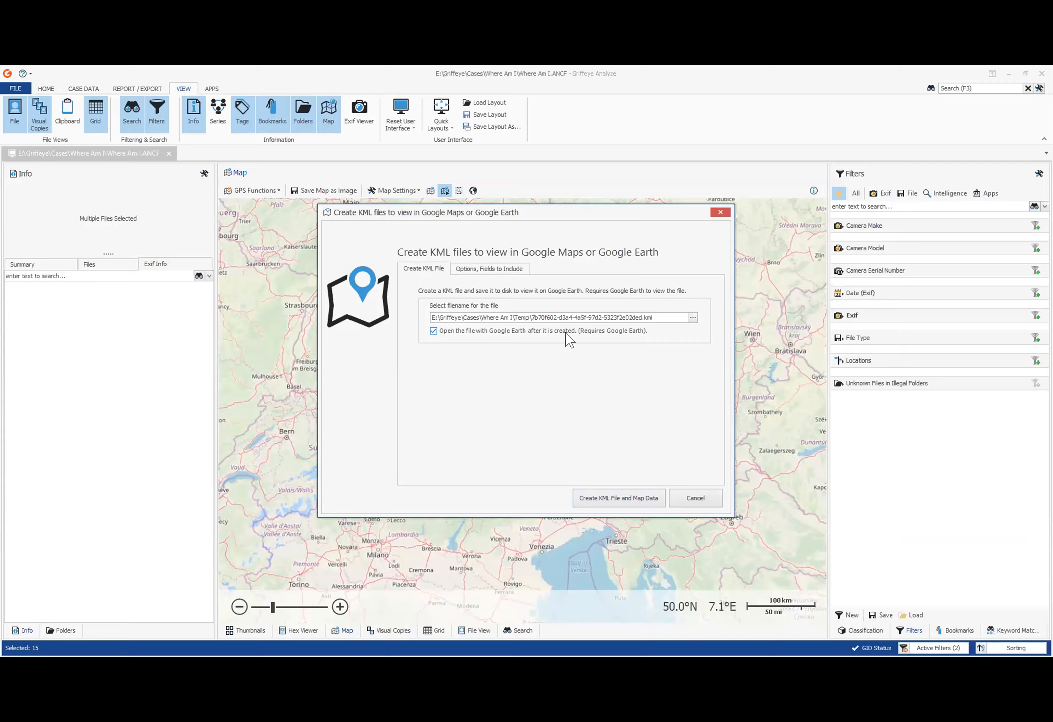
click(622, 498)
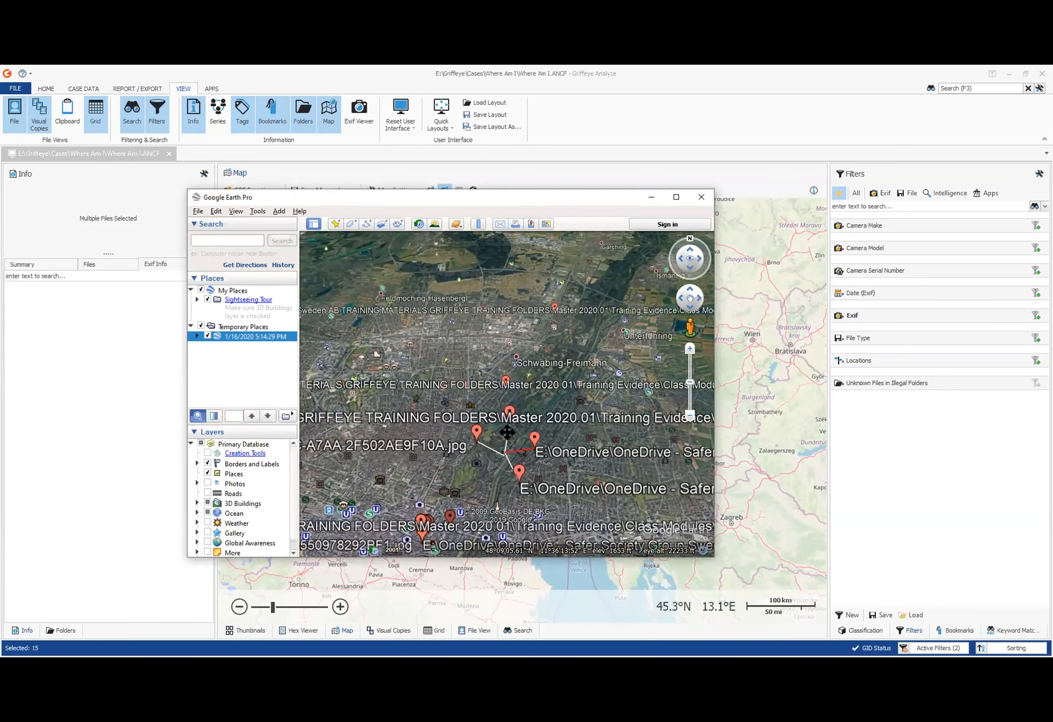
- In Google Earth Pro, expand the stacked München placemarks, inspect one photo's details and highlight its Reverse Geocoding text before closing them
click(502, 439)
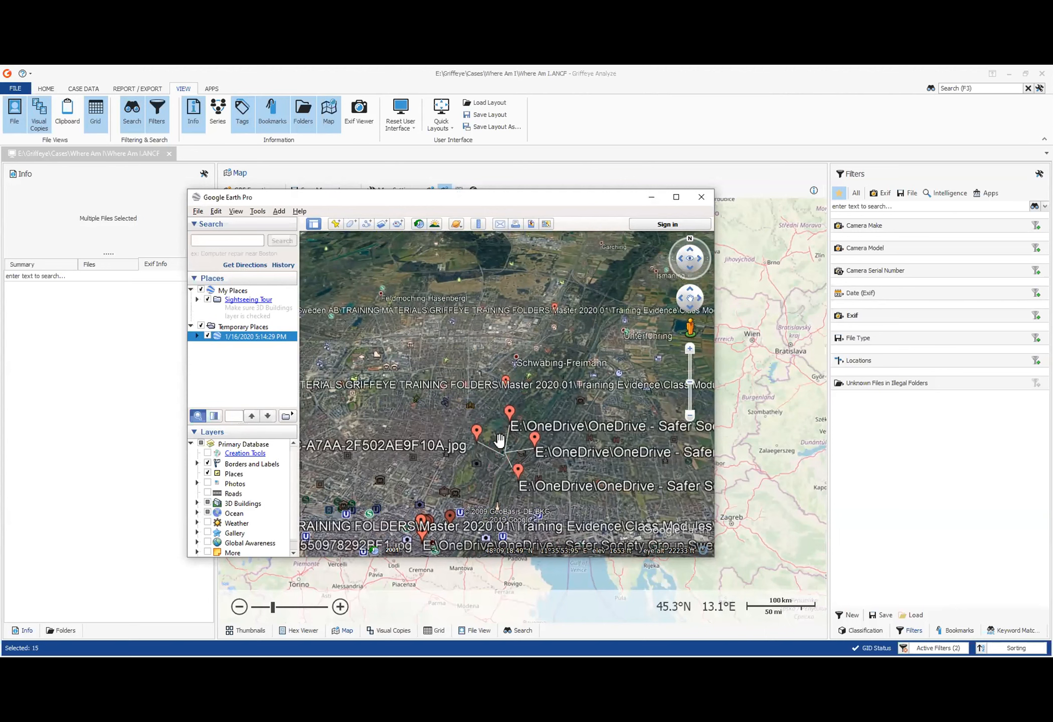
click(534, 435)
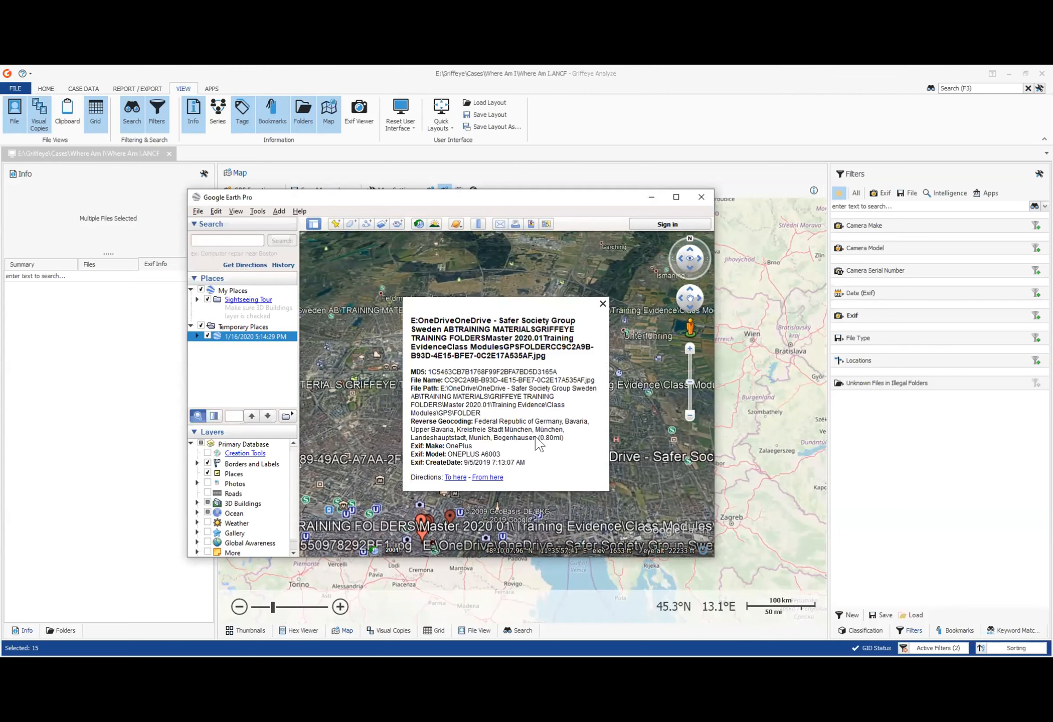
click(424, 374)
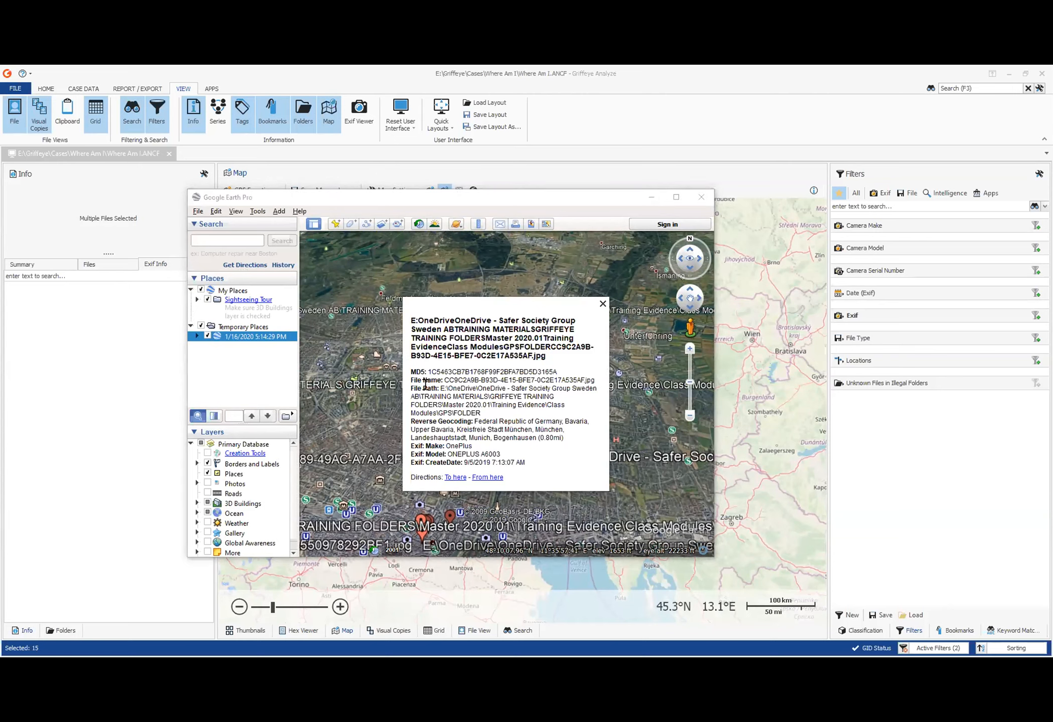
drag(495, 434, 571, 438)
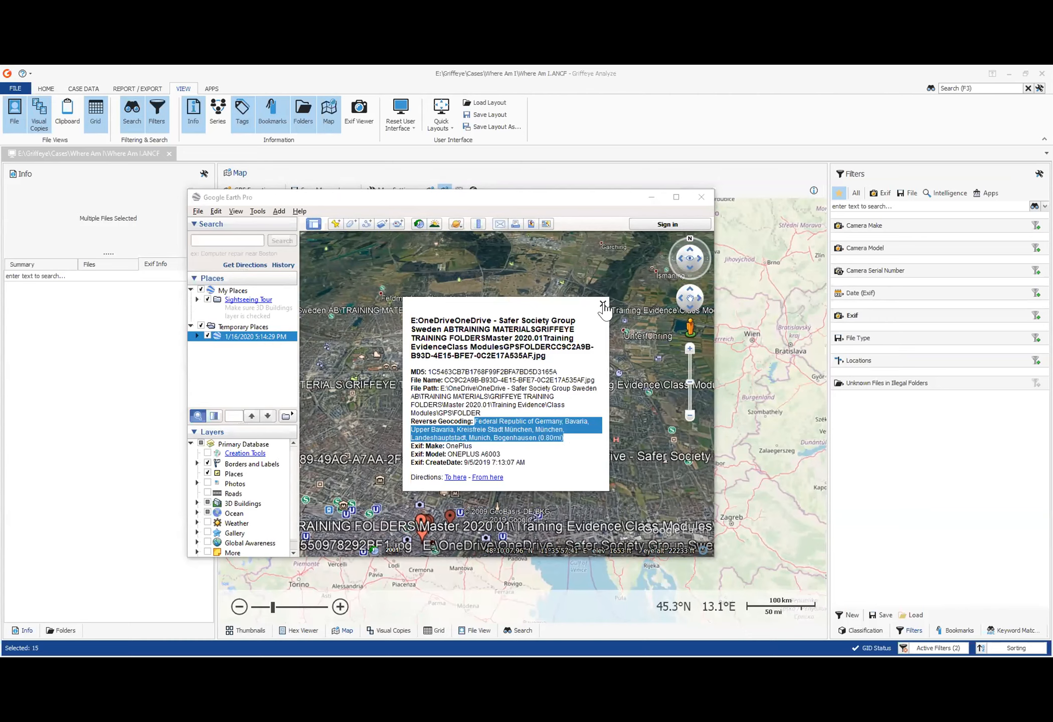
click(604, 305)
- Survey the placemarks across the wider München area and close Google Earth Pro, discarding the unsaved temporary places
scroll(561, 407, down, 1)
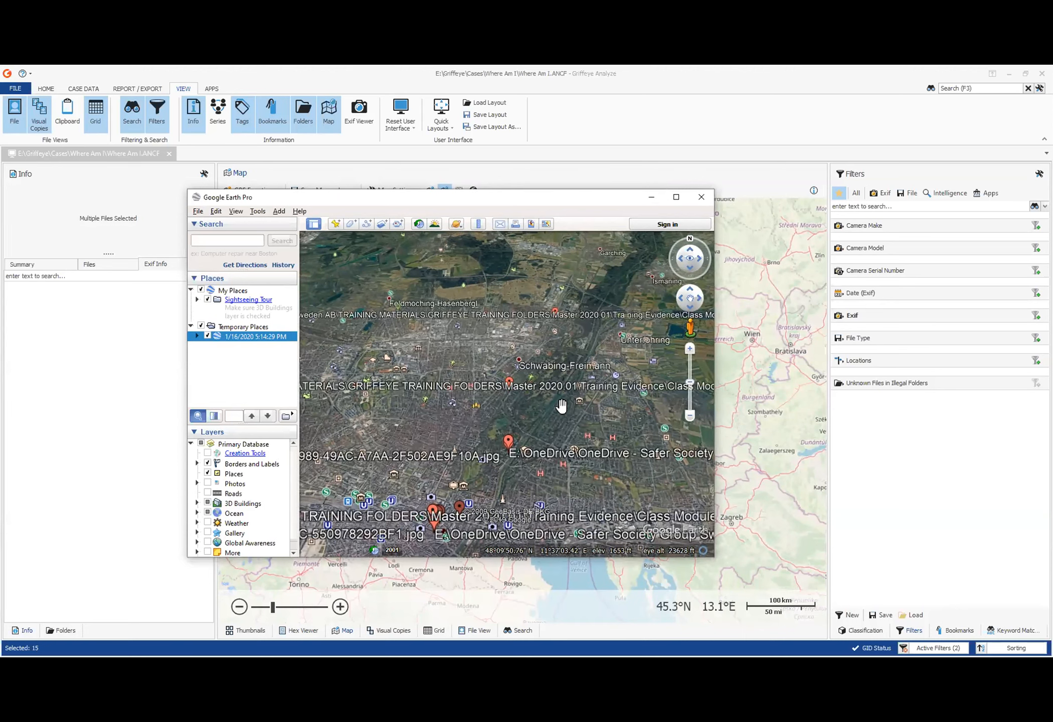
scroll(561, 405, down, 3)
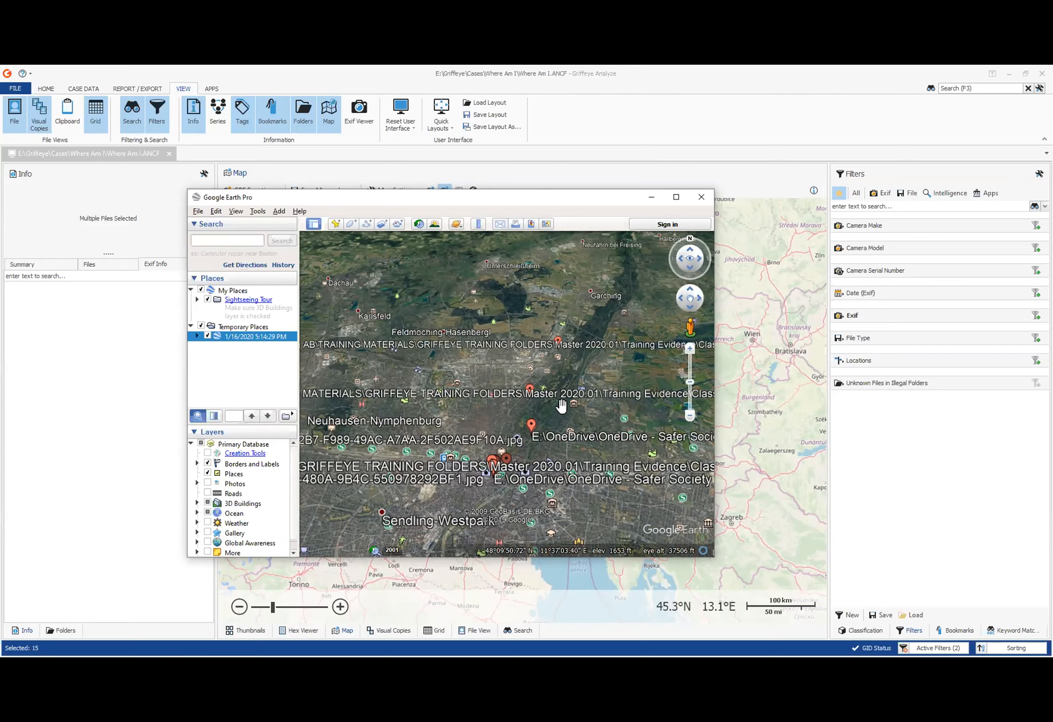
scroll(561, 405, down, 5)
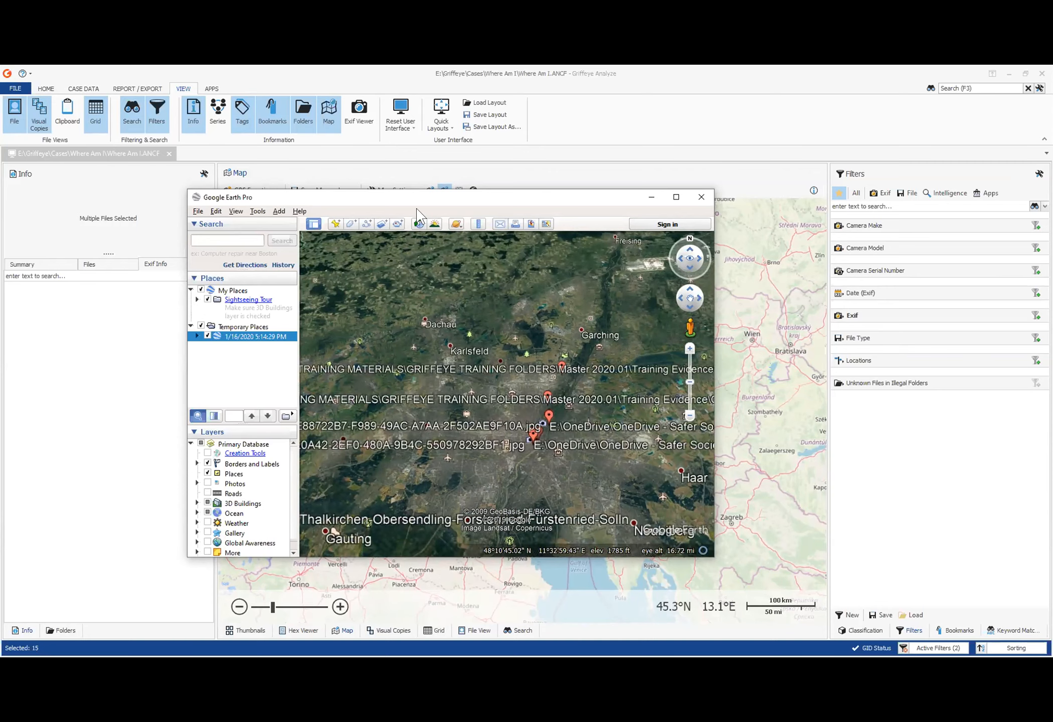
drag(416, 201, 427, 206)
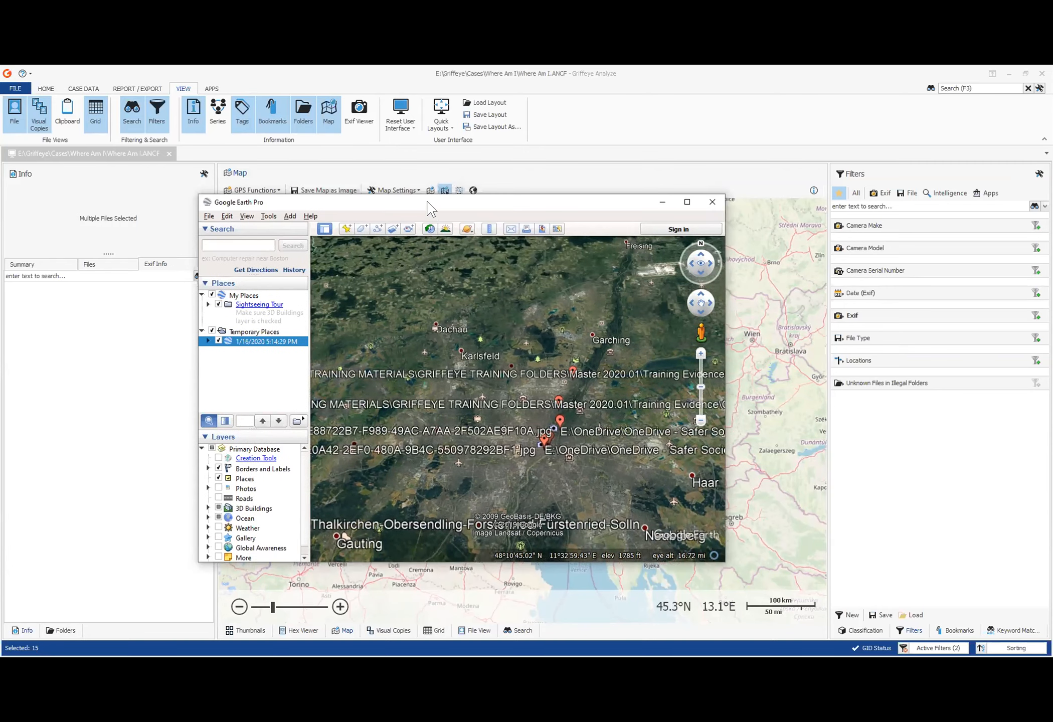
scroll(448, 314, down, 3)
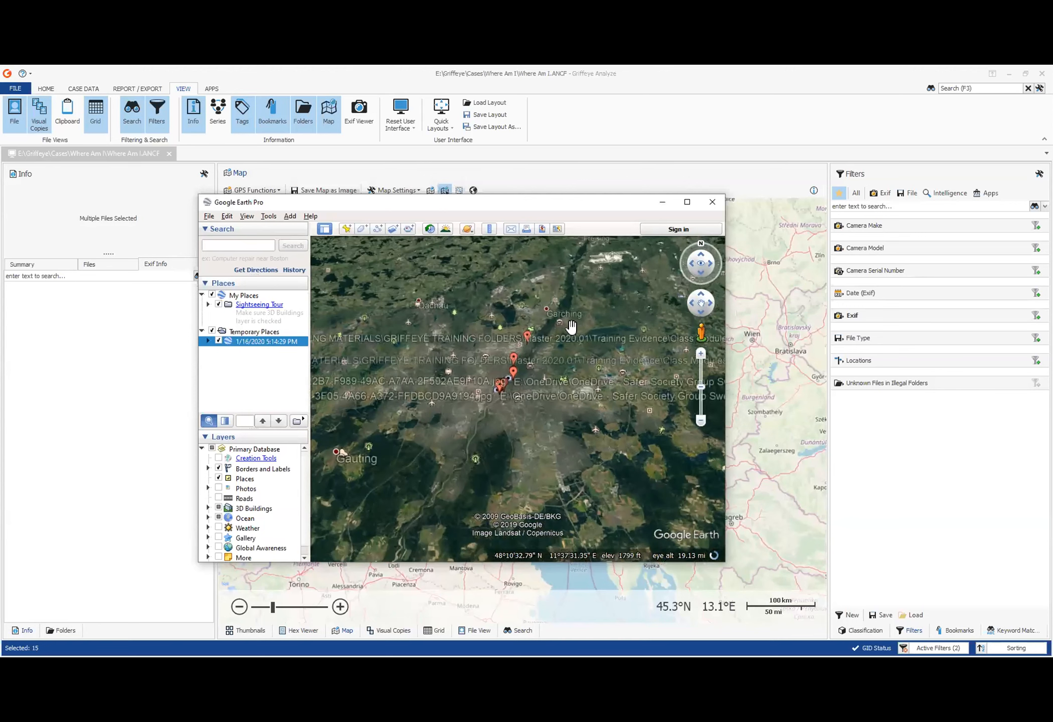
click(715, 207)
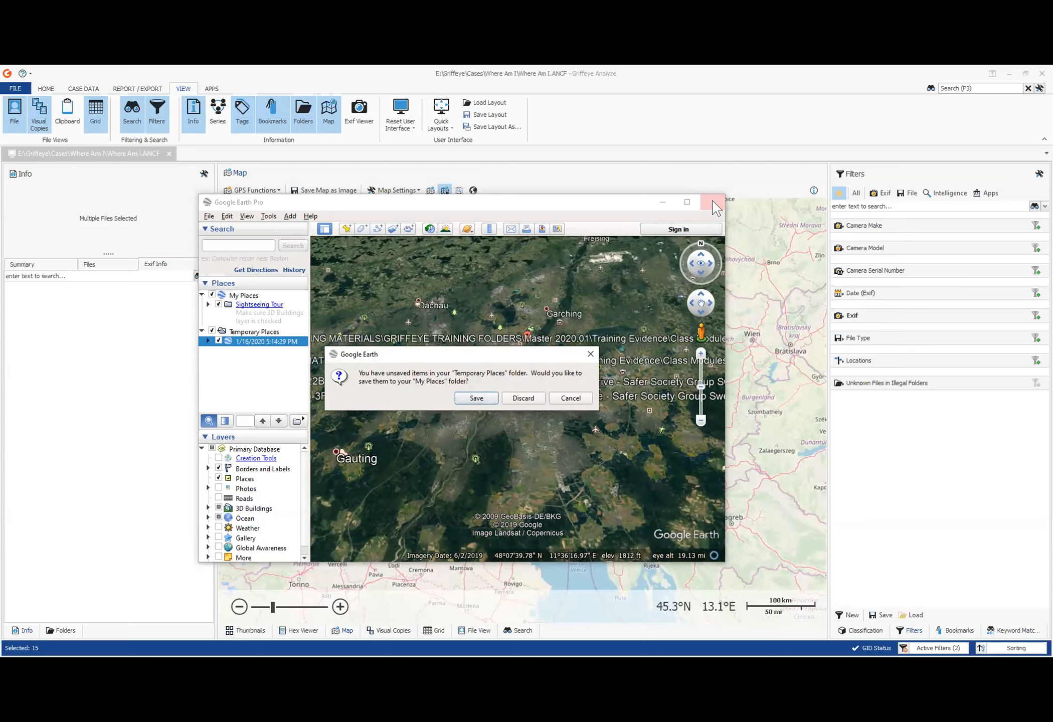
click(522, 398)
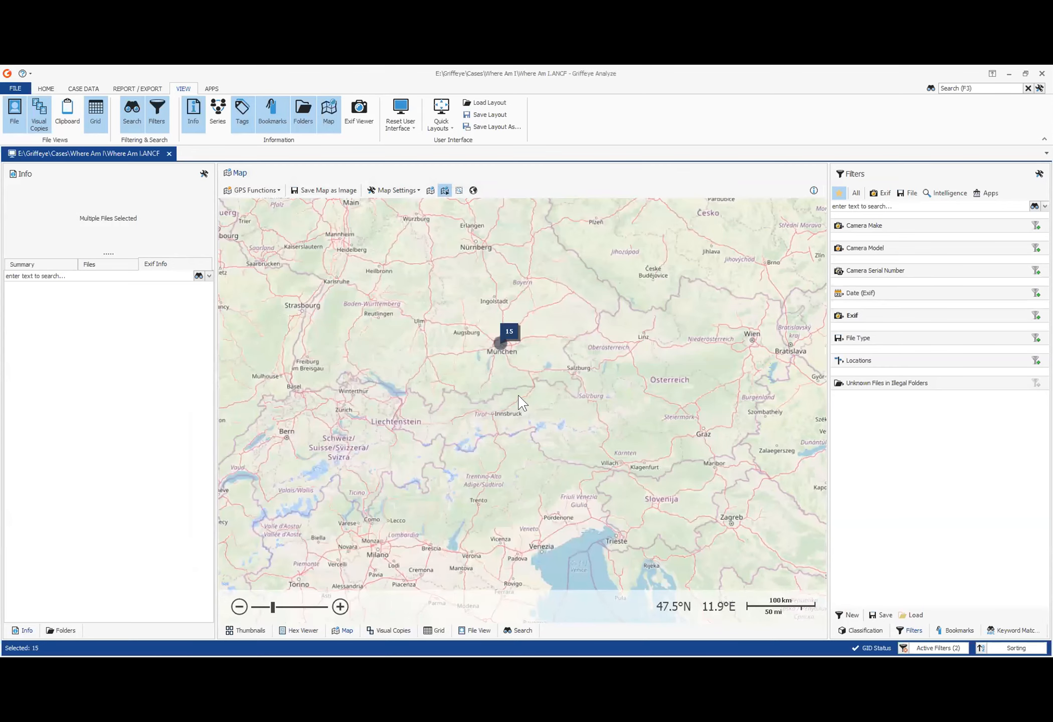
- Zoom the map out to world level and clear all active filters
scroll(520, 403, down, 4)
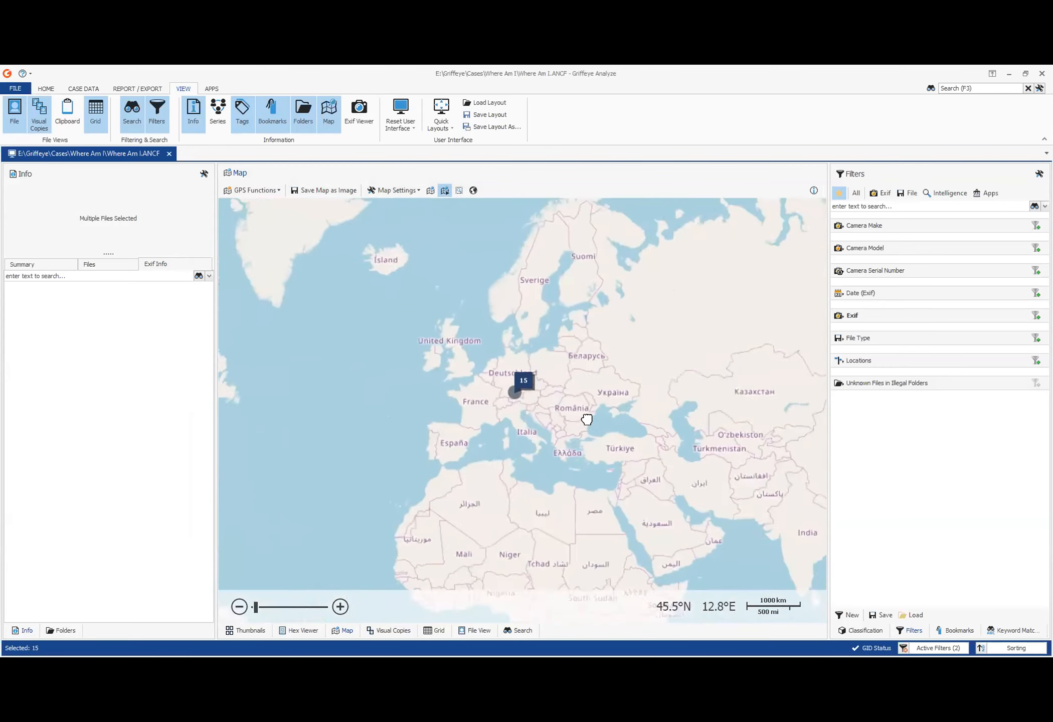
scroll(586, 419, down, 1)
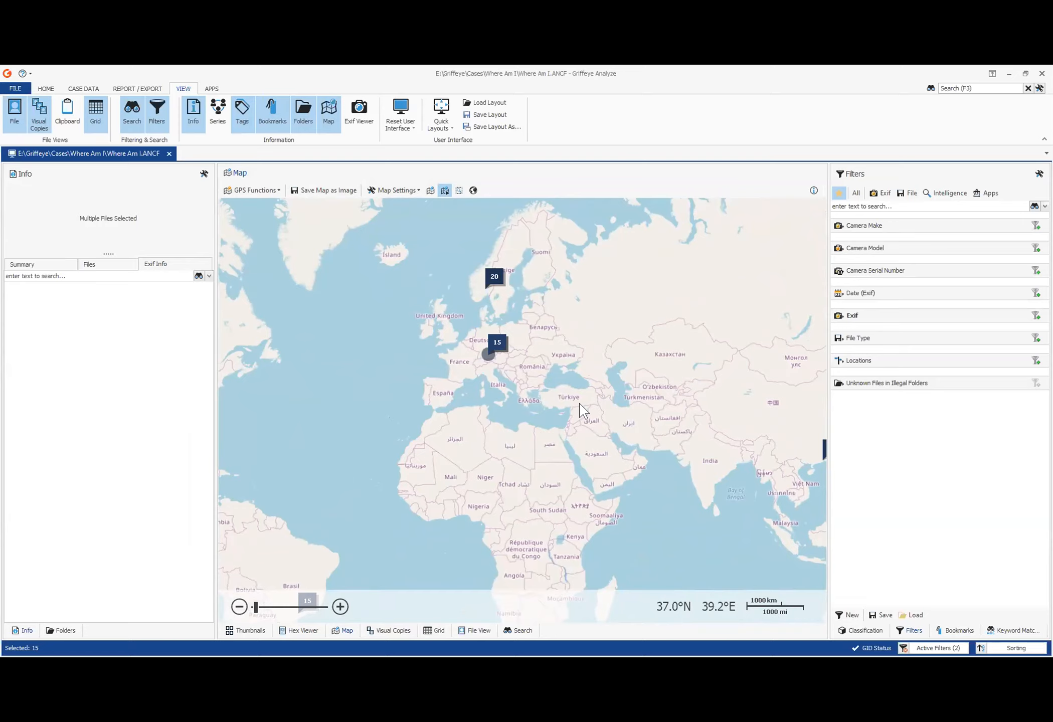
click(902, 648)
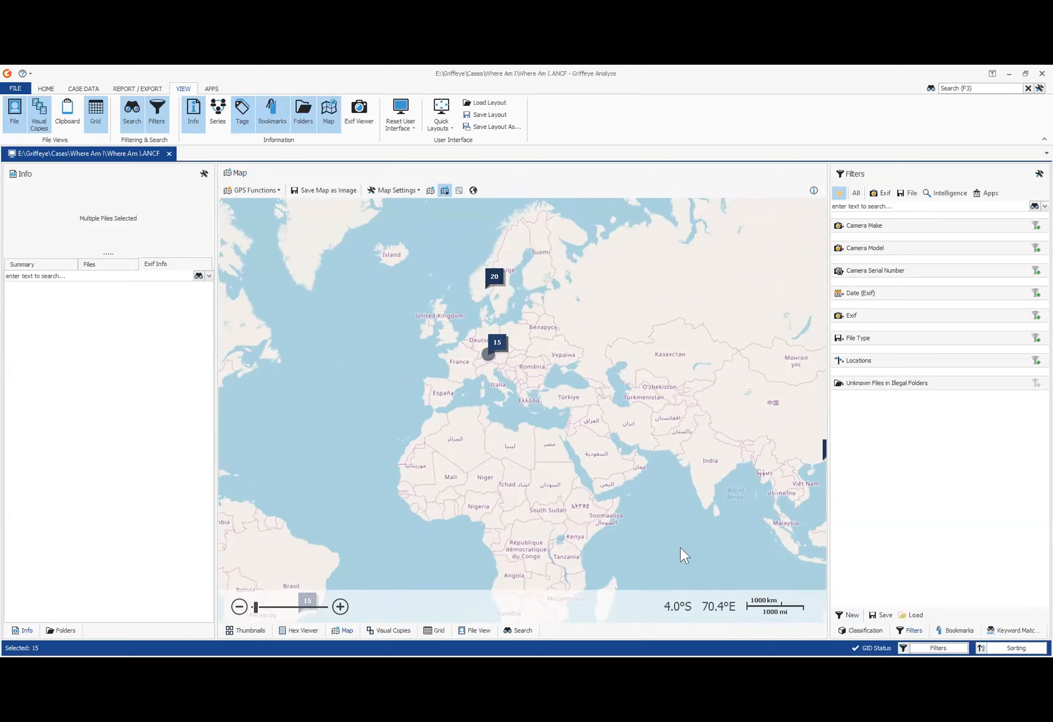
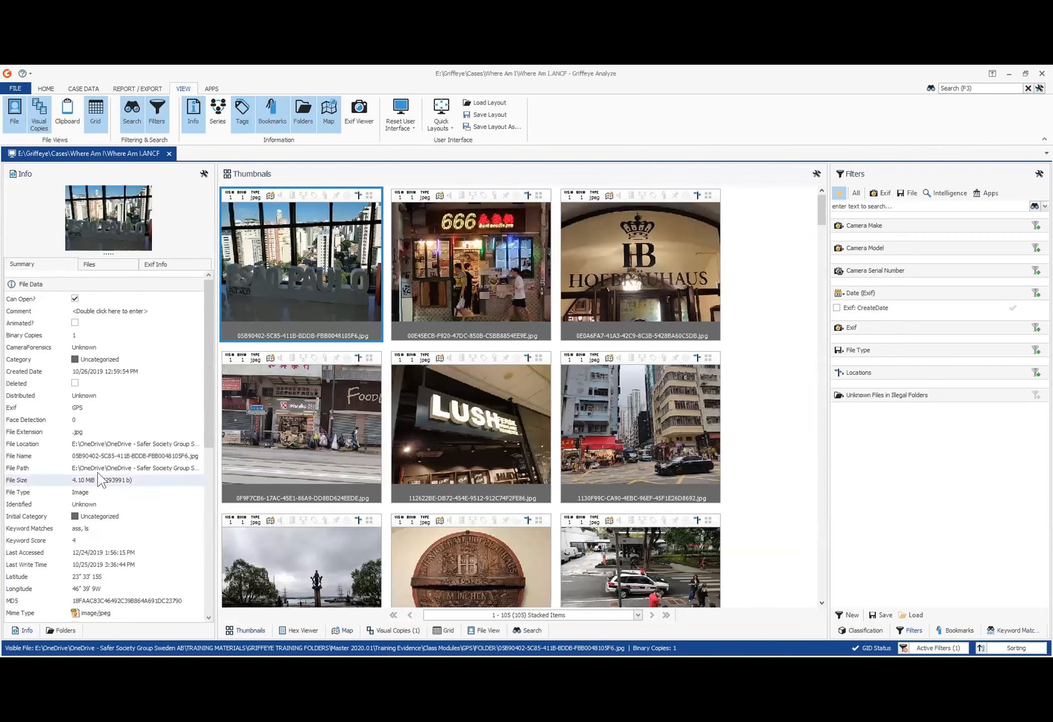
- Compare the São Paulo photo's Last Write Time, Created Date and Exif CreateDate in its file summary
scroll(94, 530, down, 2)
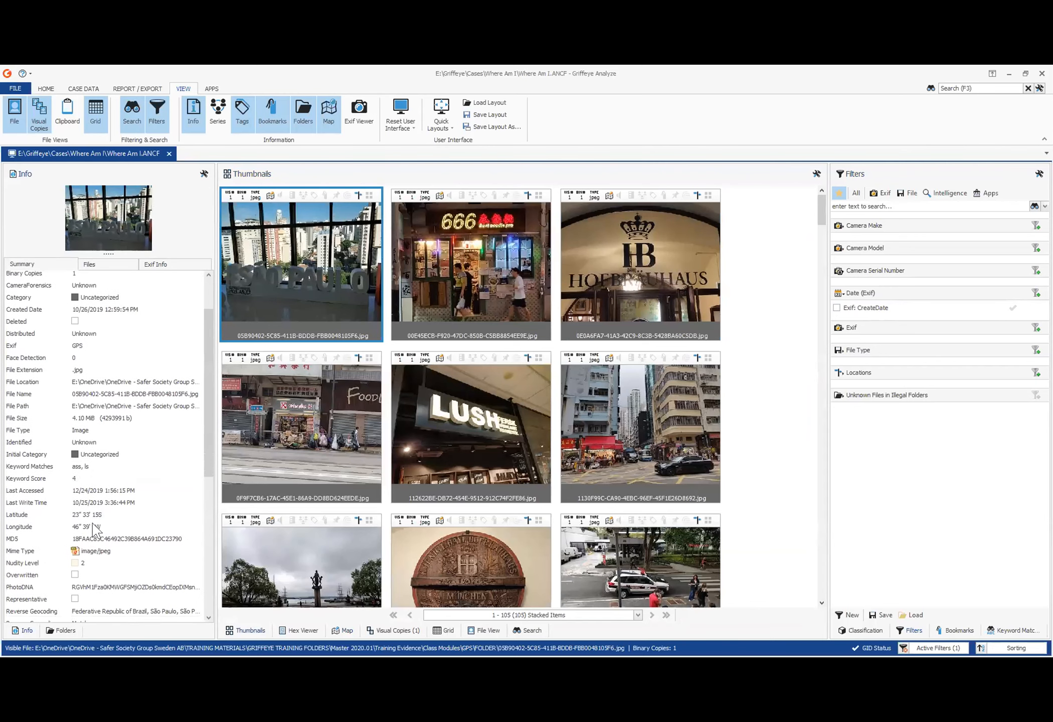
click(80, 501)
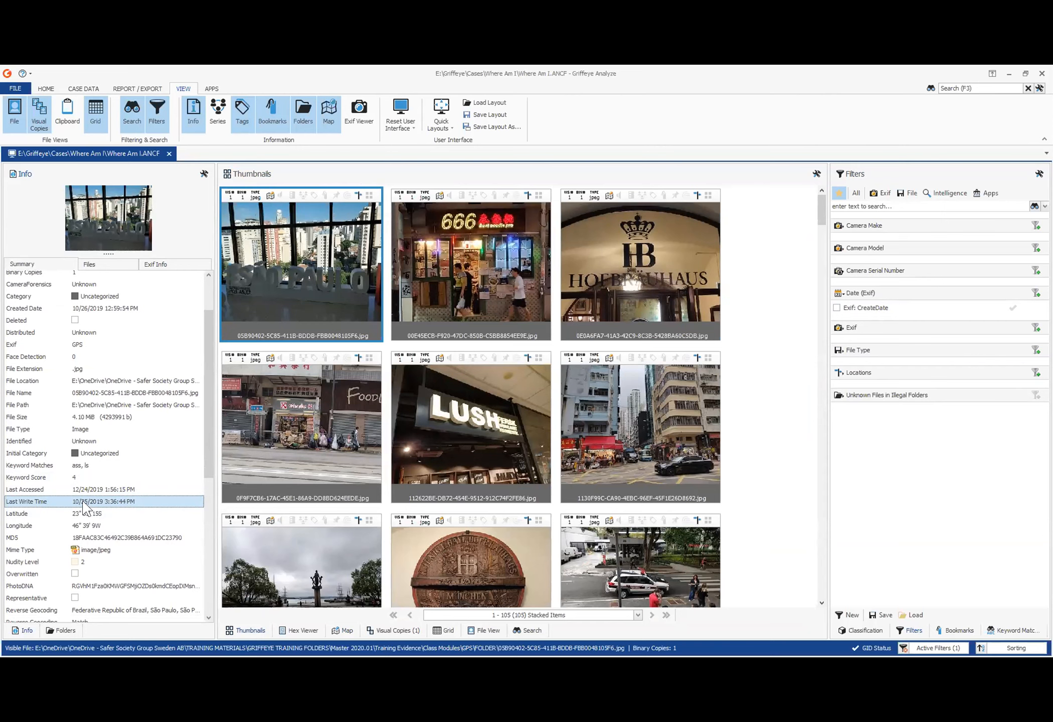
click(53, 308)
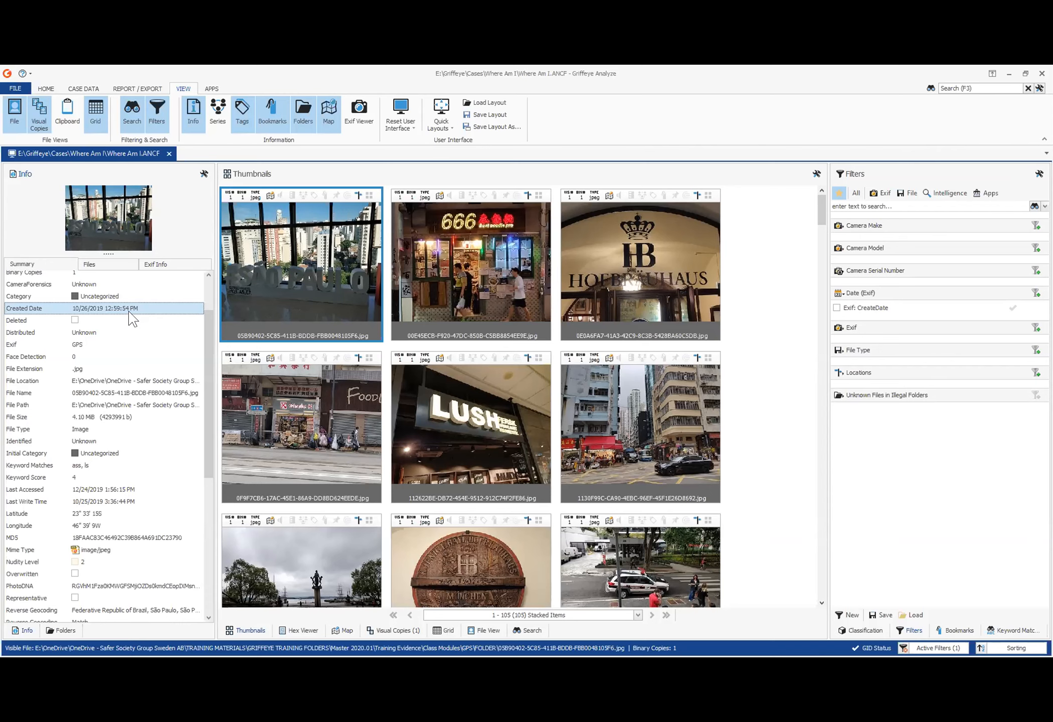
scroll(123, 403, down, 6)
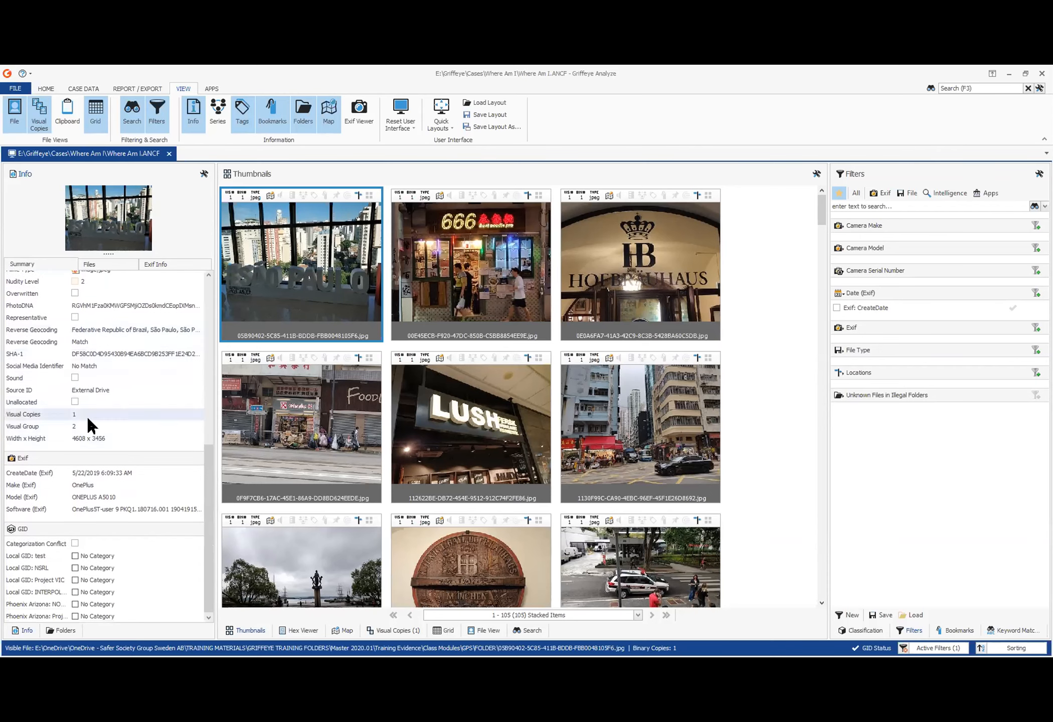
click(30, 473)
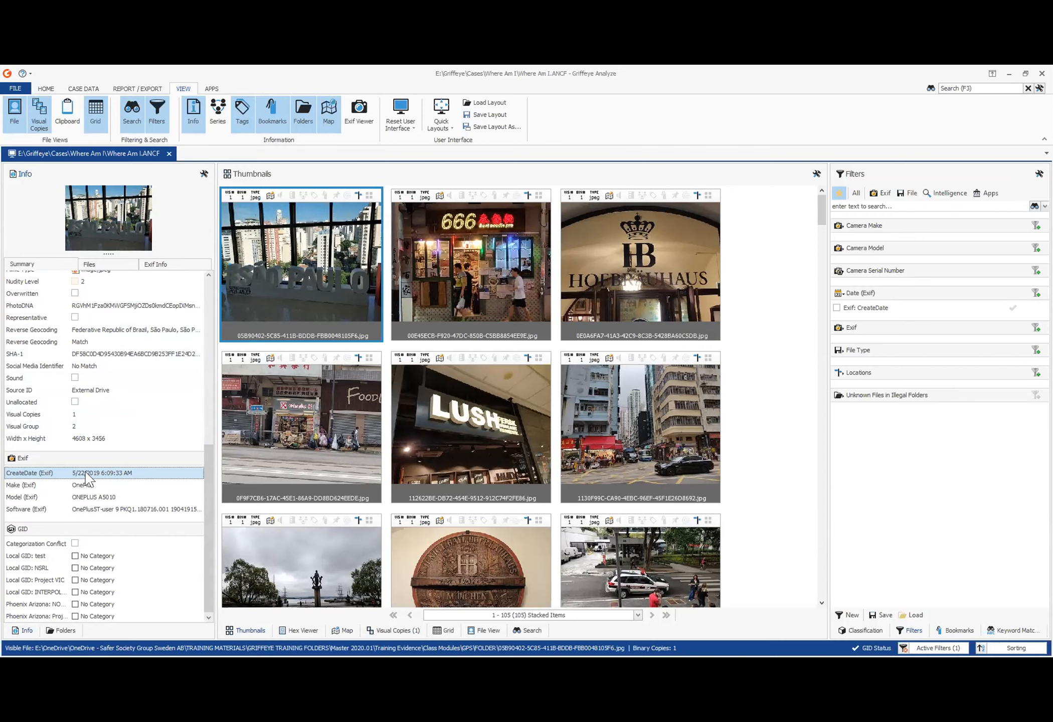
- Filter the files by Exif CreateDate from 2/11/2019 to 3/17/2019 and move the histogram clear of the thumbnails
click(836, 308)
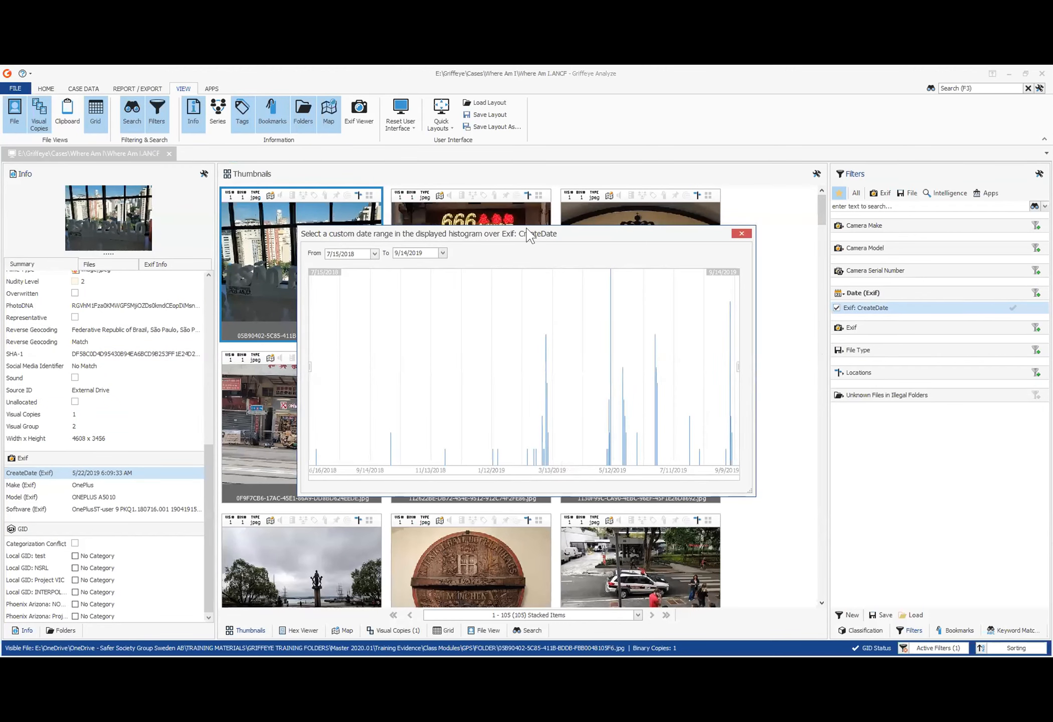
drag(527, 231, 493, 226)
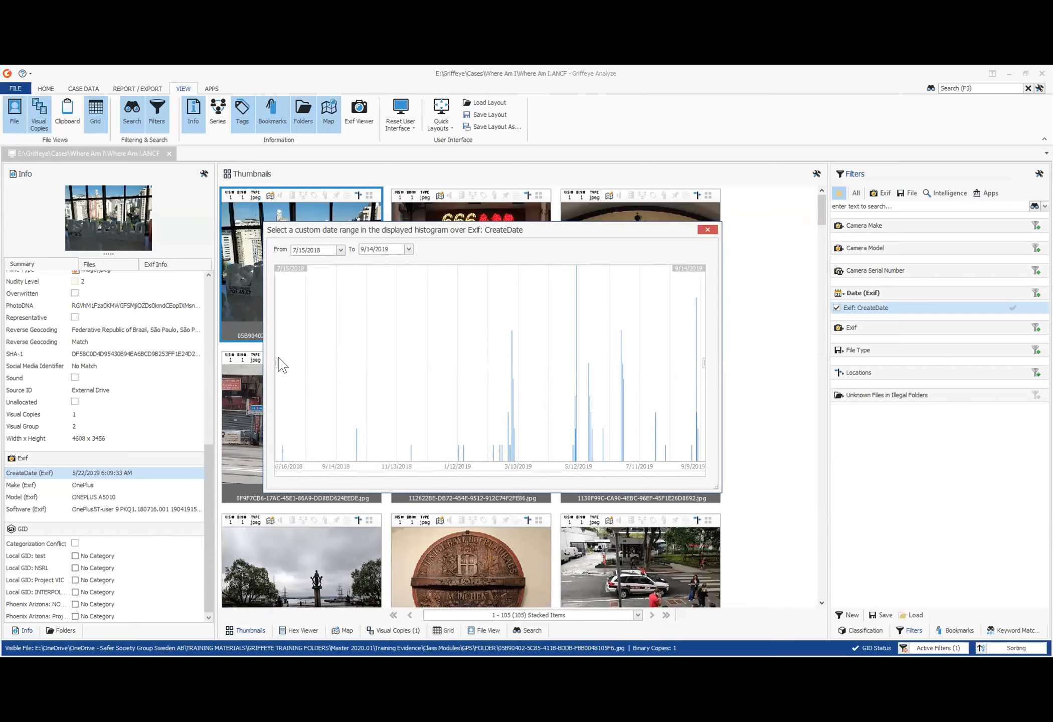
drag(275, 360, 489, 386)
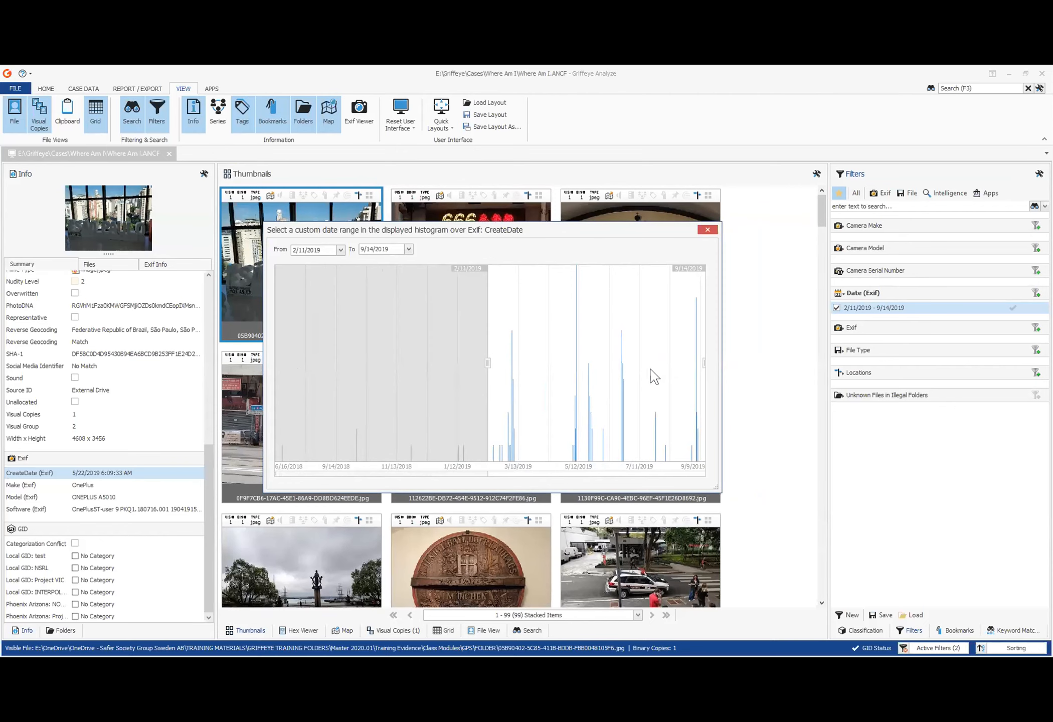
drag(701, 361, 521, 384)
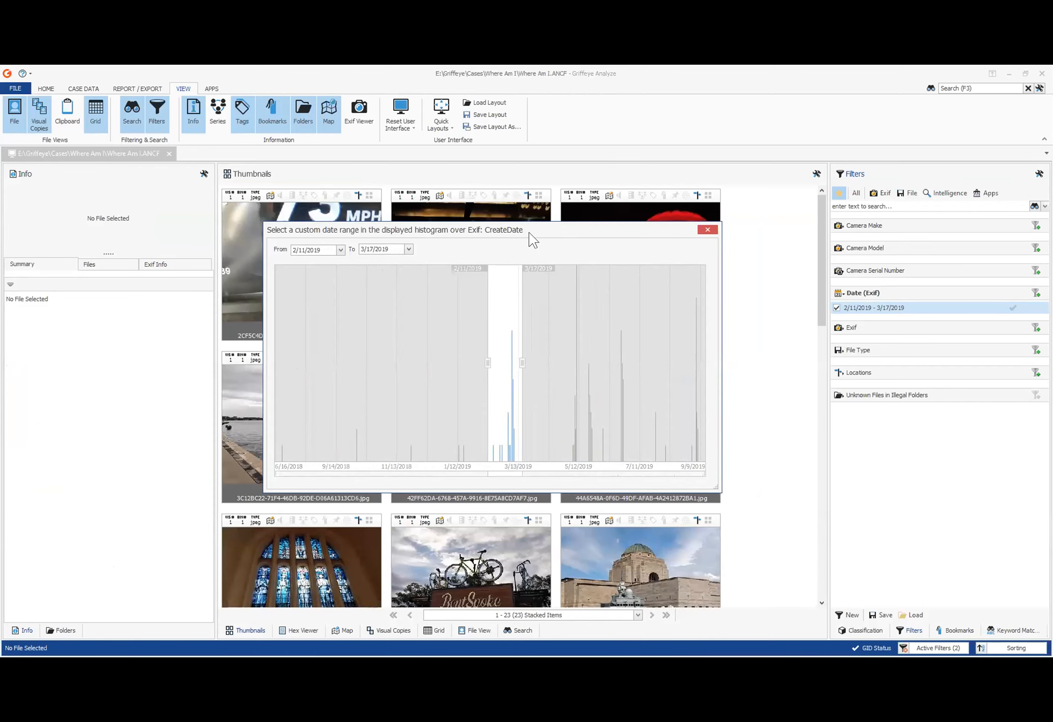
drag(530, 233, 866, 153)
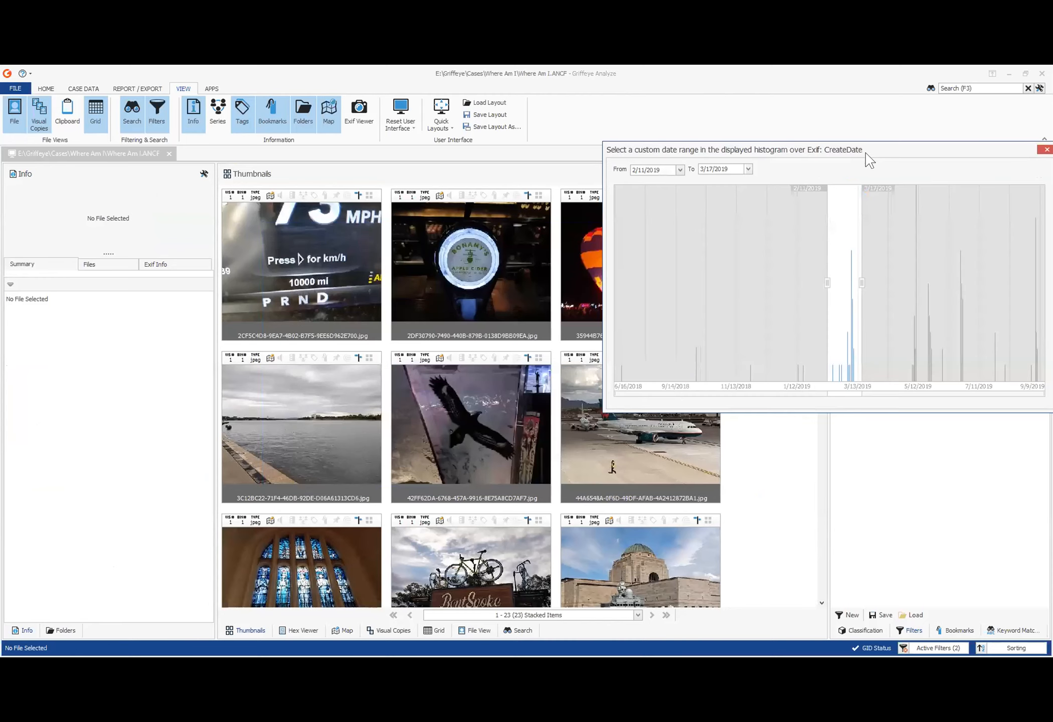
- Shift the CreateDate range to 4/22/2019–5/26/2019 and 6/7/2019–7/11/2019, narrow it to 6/20/2019–7/9/2019, and close the histogram
drag(844, 293, 918, 303)
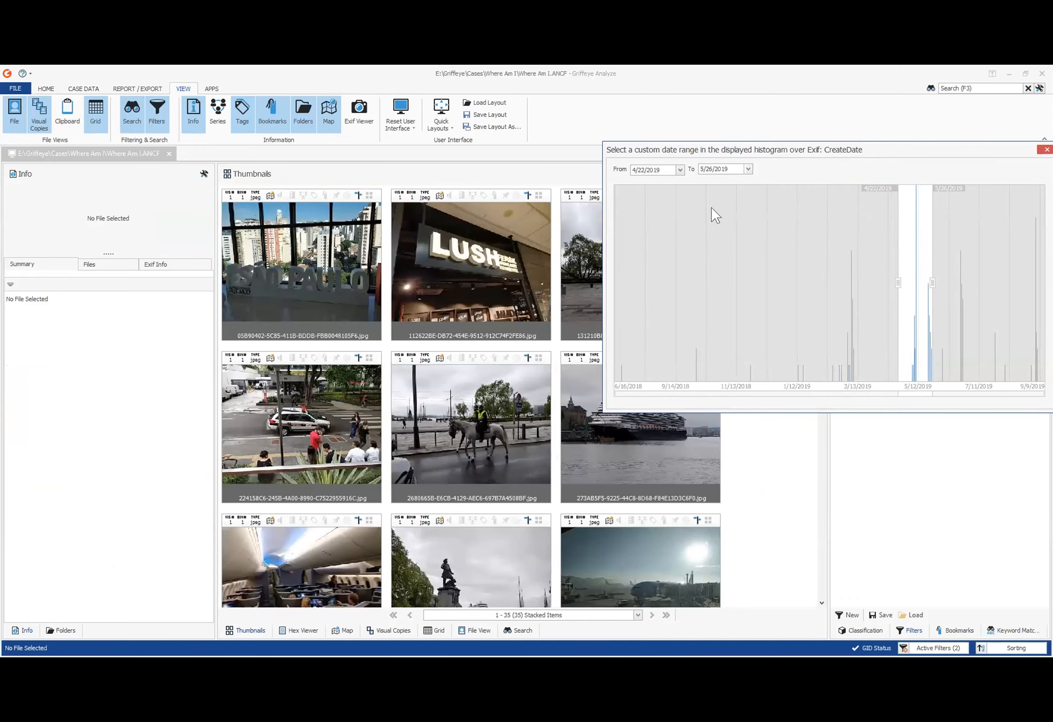
drag(745, 150, 641, 133)
drag(815, 278, 862, 284)
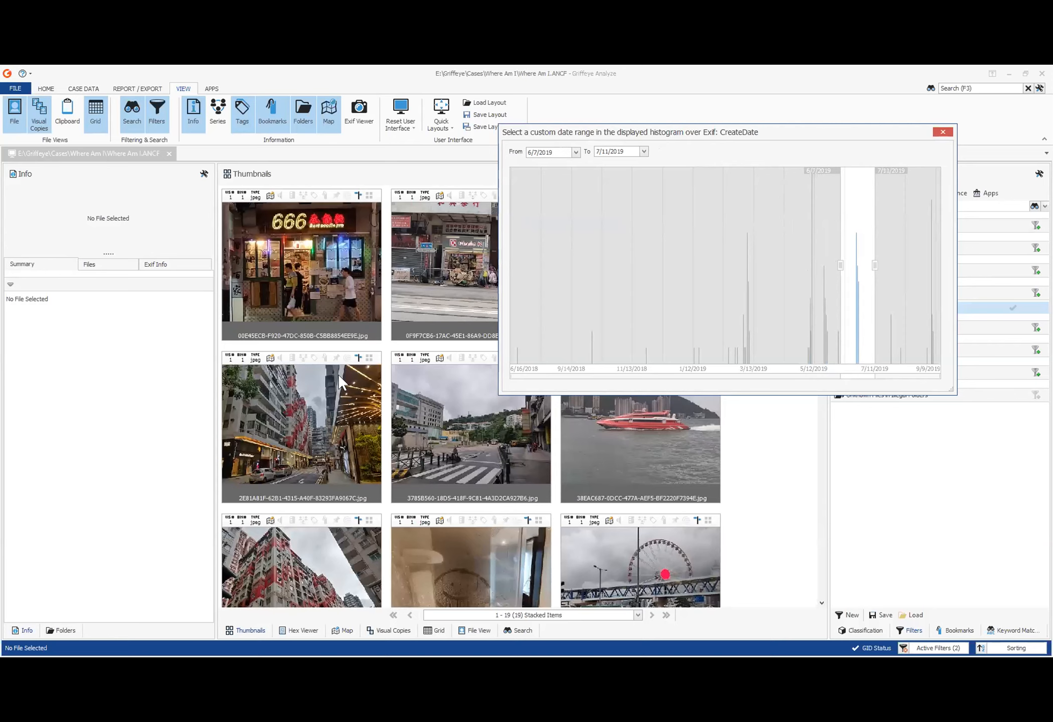
mouse_move(854, 282)
mouse_down()
mouse_move(609, 296)
mouse_move(736, 292)
mouse_move(733, 262)
mouse_move(701, 275)
mouse_move(869, 283)
mouse_up()
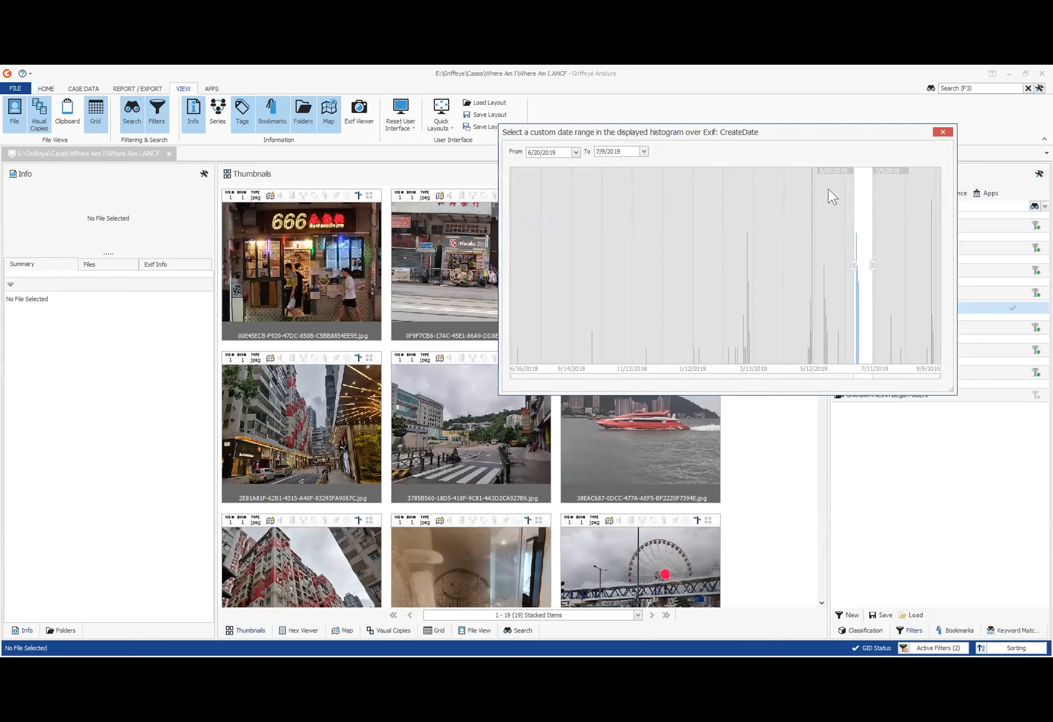
click(942, 133)
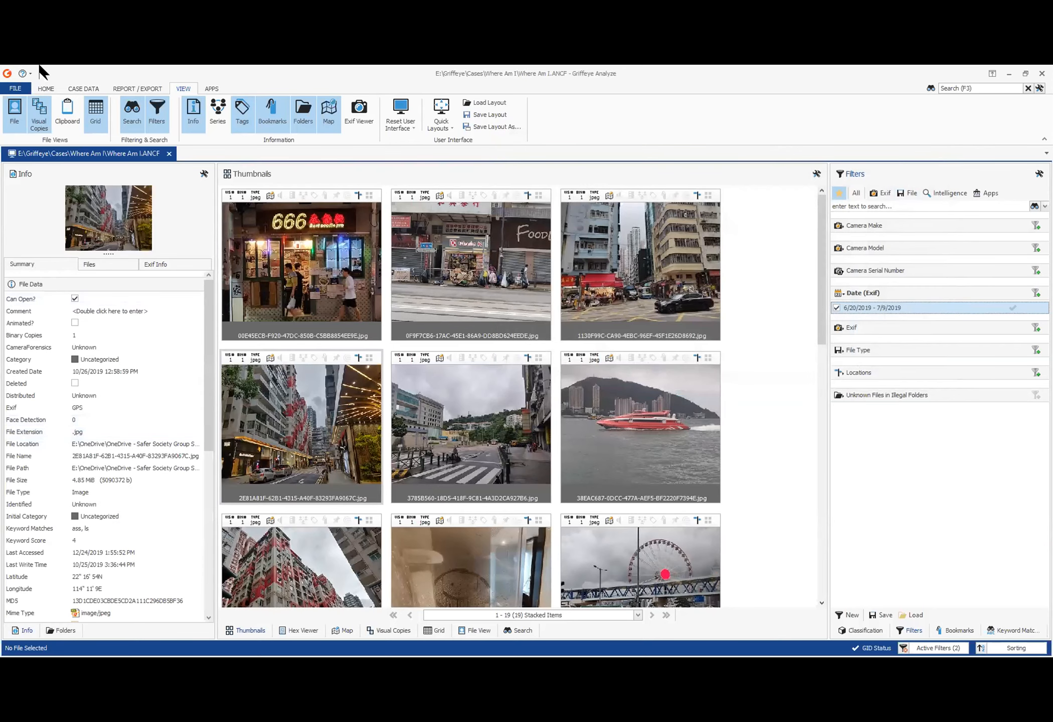
- Review the Reverse Geocoding app in the Analyze Forensic Market, highlighting its example coordinates and resulting address, and close the market
click(46, 89)
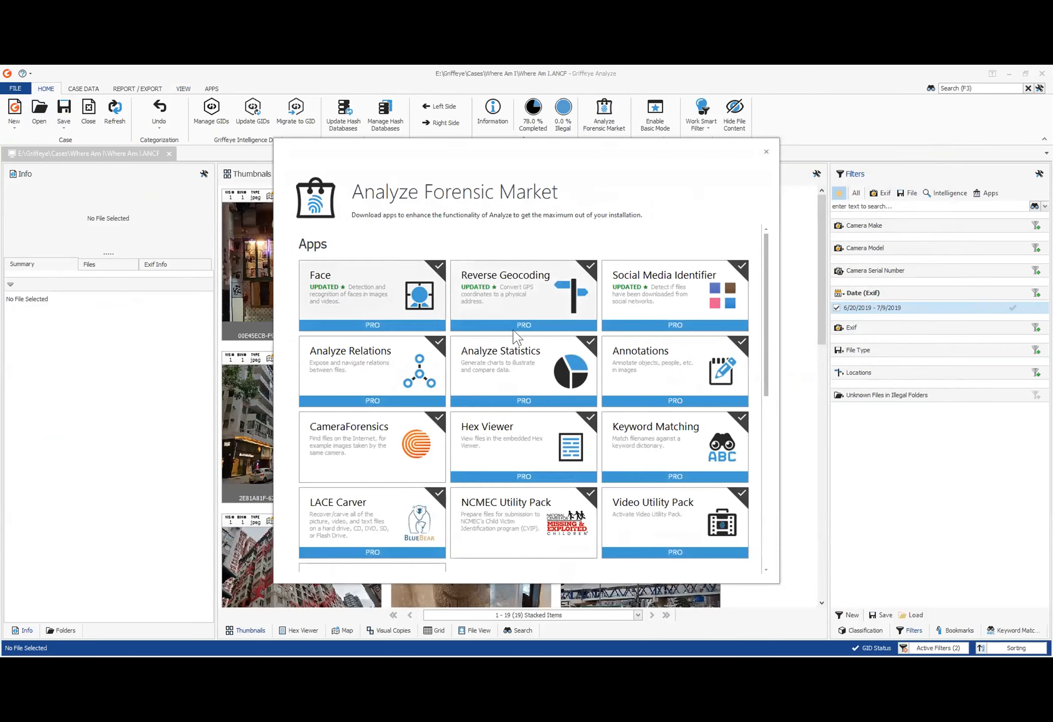
click(510, 287)
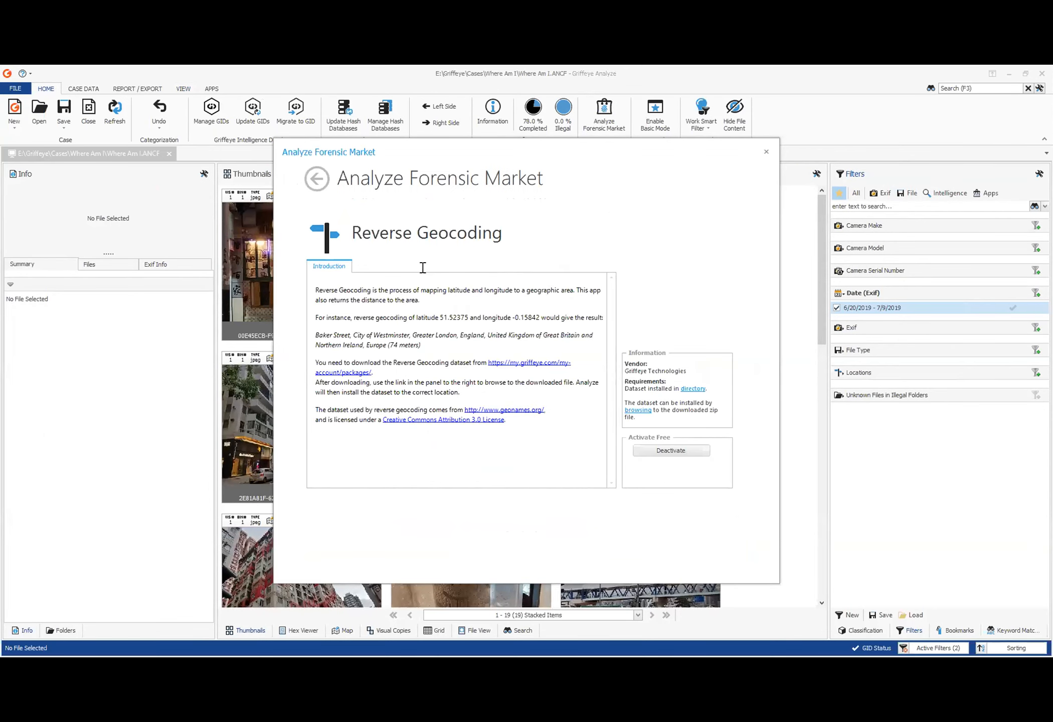
drag(439, 313, 536, 321)
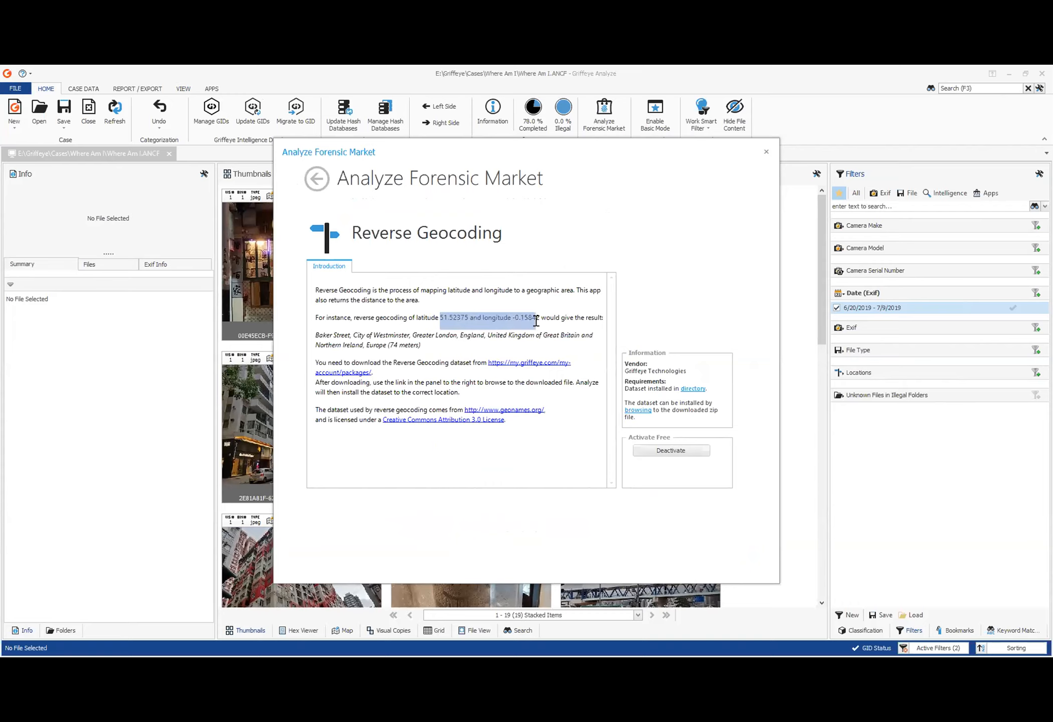
drag(311, 329, 559, 339)
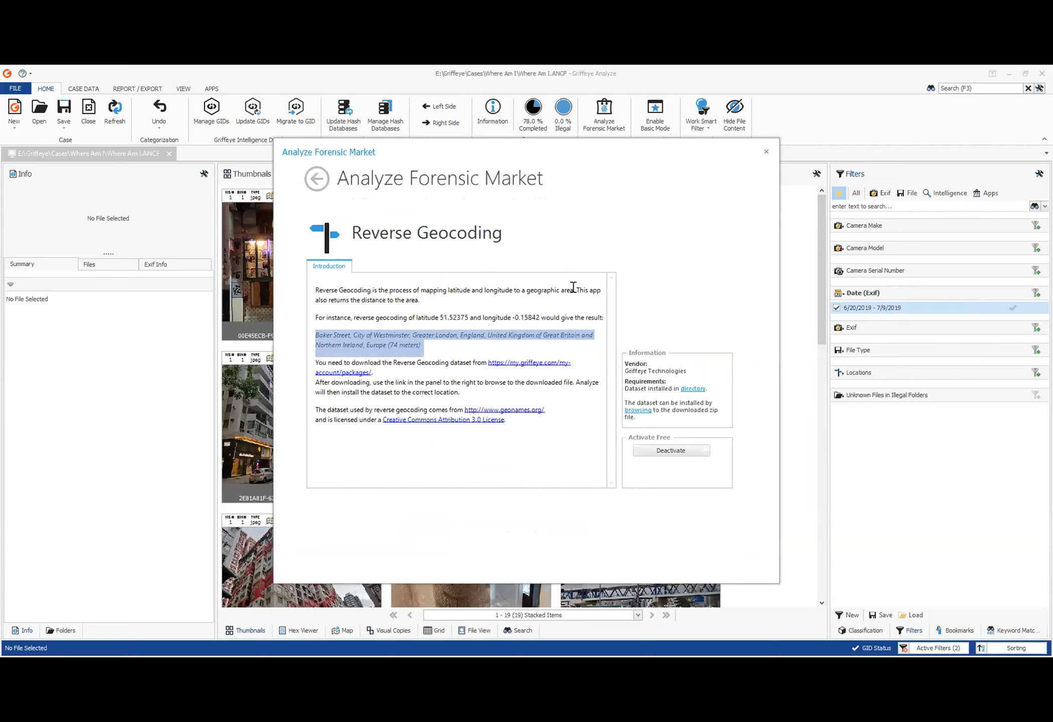
click(767, 151)
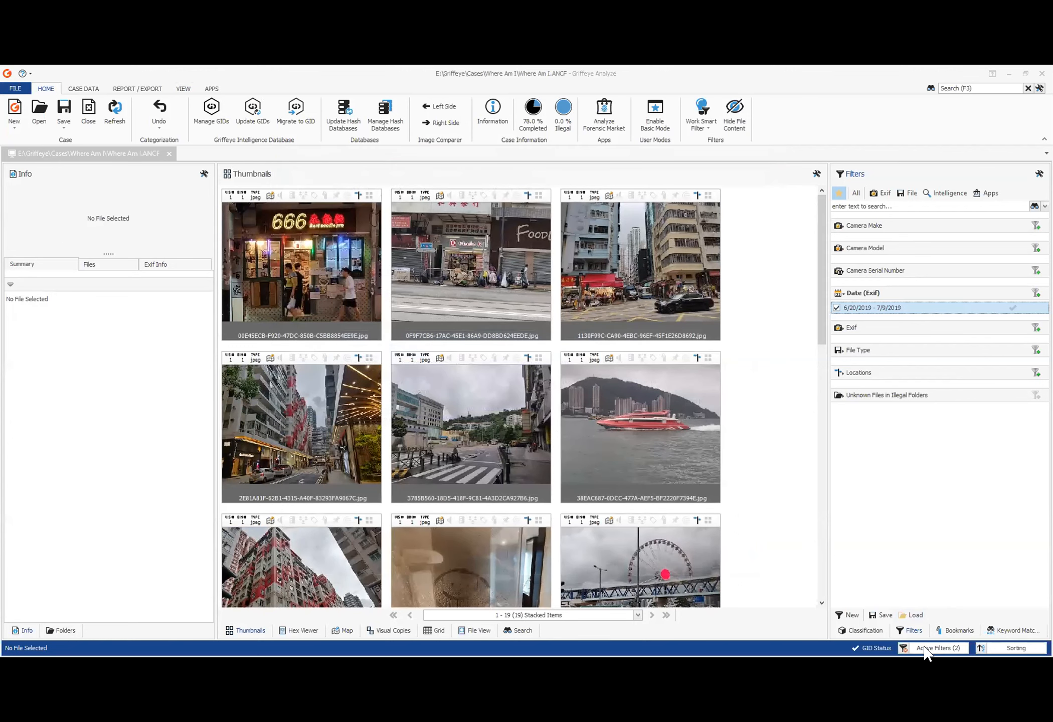
- Remove the Exif CreateDate filter while keeping the GPS Fence filter, and show the files in the grid
click(932, 649)
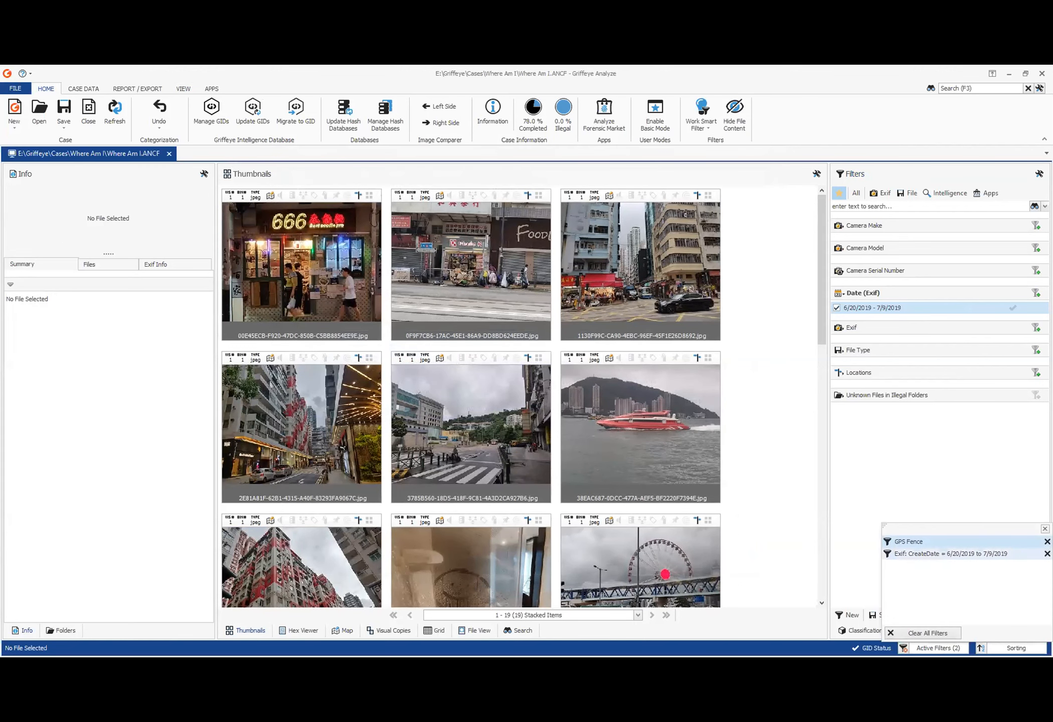
click(1048, 554)
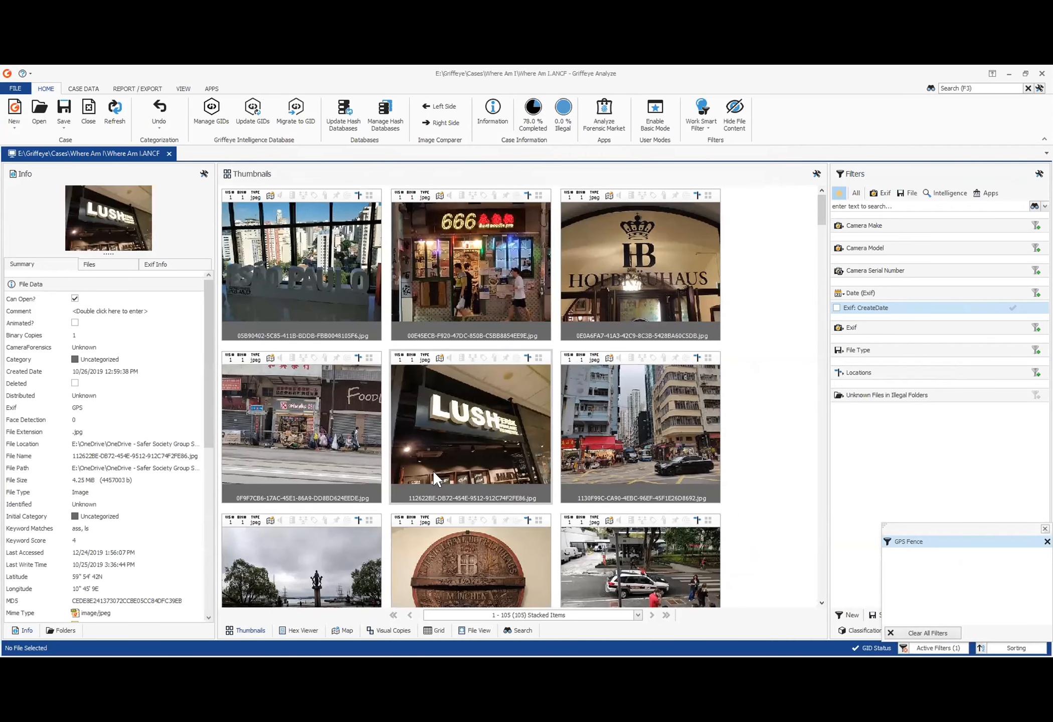
click(435, 631)
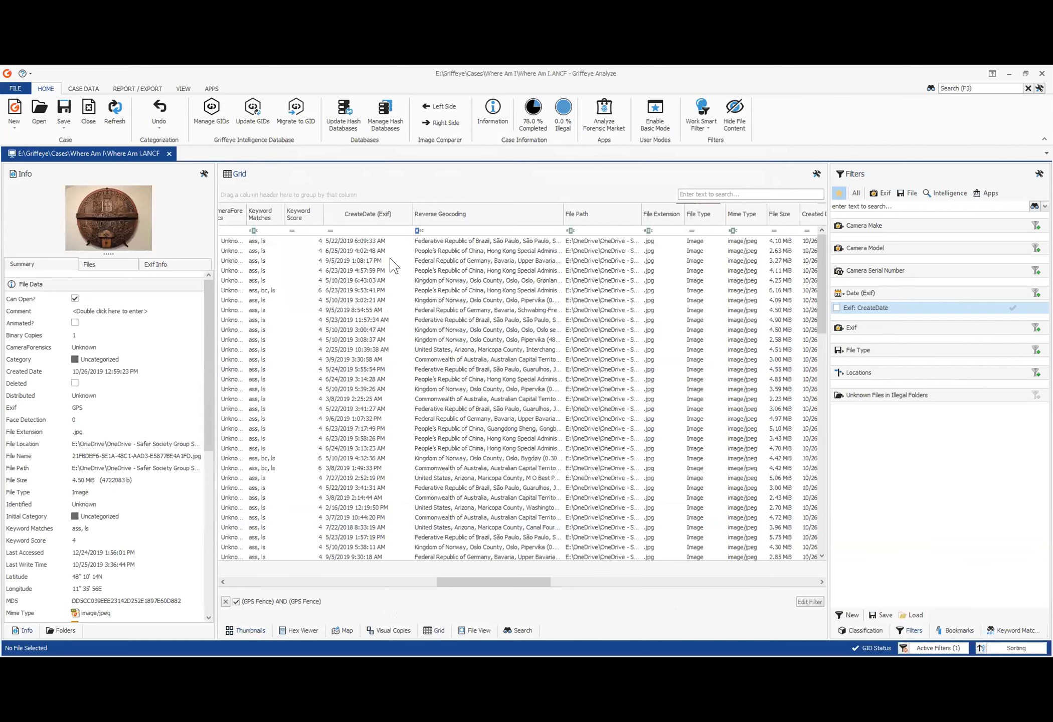
- Look through the grid's columns, examining CreateDate (Exif), Reverse Geocoding, Longitude, Latitude and the other Exif fields
mouse_move(357, 210)
mouse_down()
mouse_move(713, 218)
mouse_move(364, 216)
mouse_up()
drag(447, 581, 660, 597)
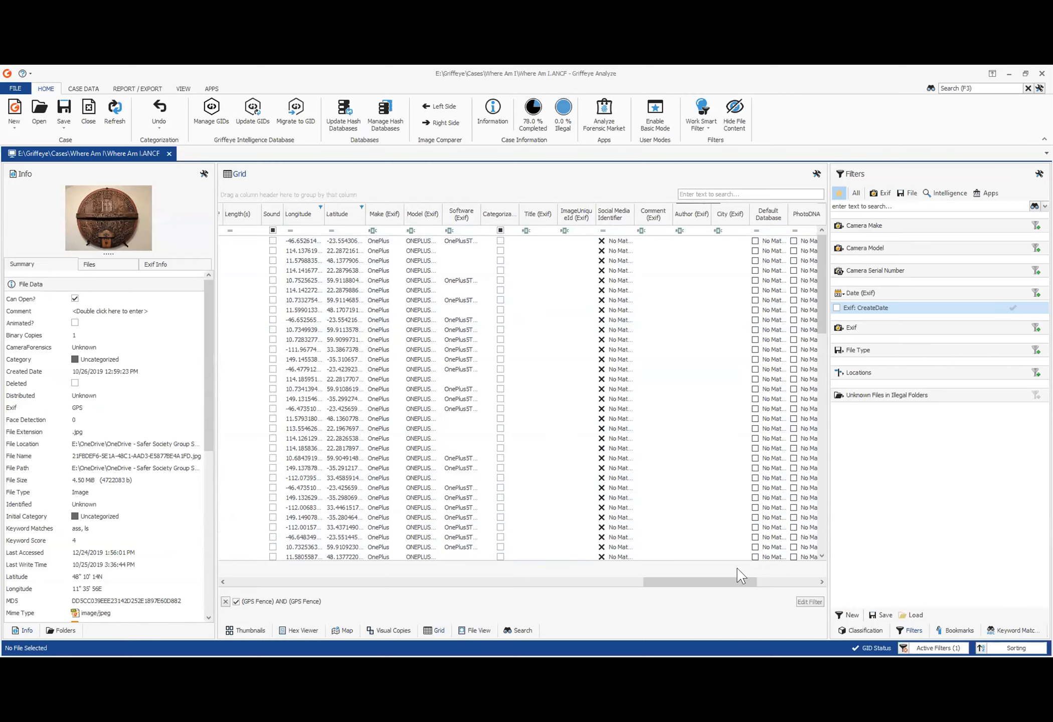
drag(665, 584, 534, 585)
click(650, 583)
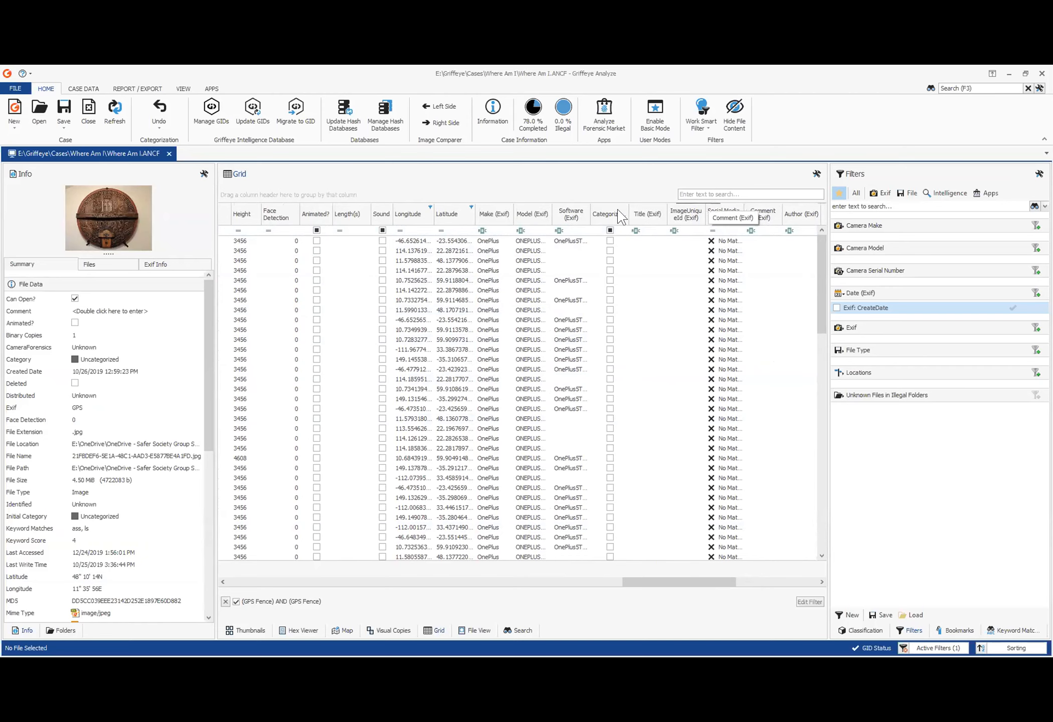
drag(639, 581, 599, 599)
mouse_move(718, 215)
mouse_down()
mouse_move(394, 215)
mouse_move(680, 231)
mouse_move(719, 216)
mouse_up()
drag(630, 586, 388, 592)
drag(587, 220, 667, 215)
drag(427, 583, 483, 583)
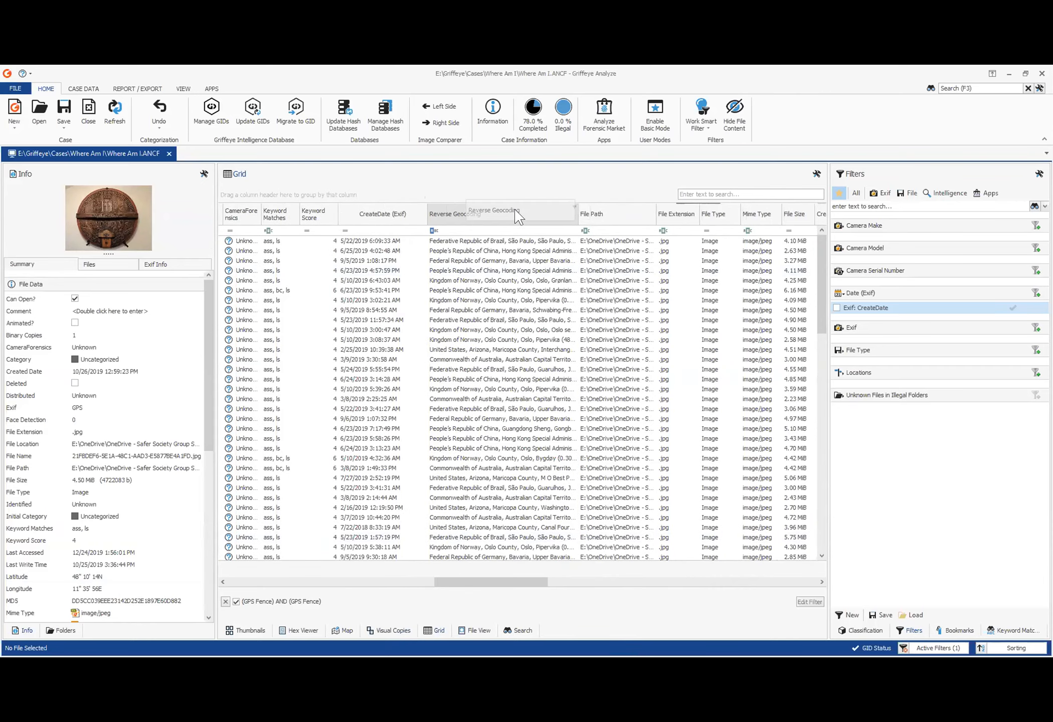
drag(492, 582, 421, 619)
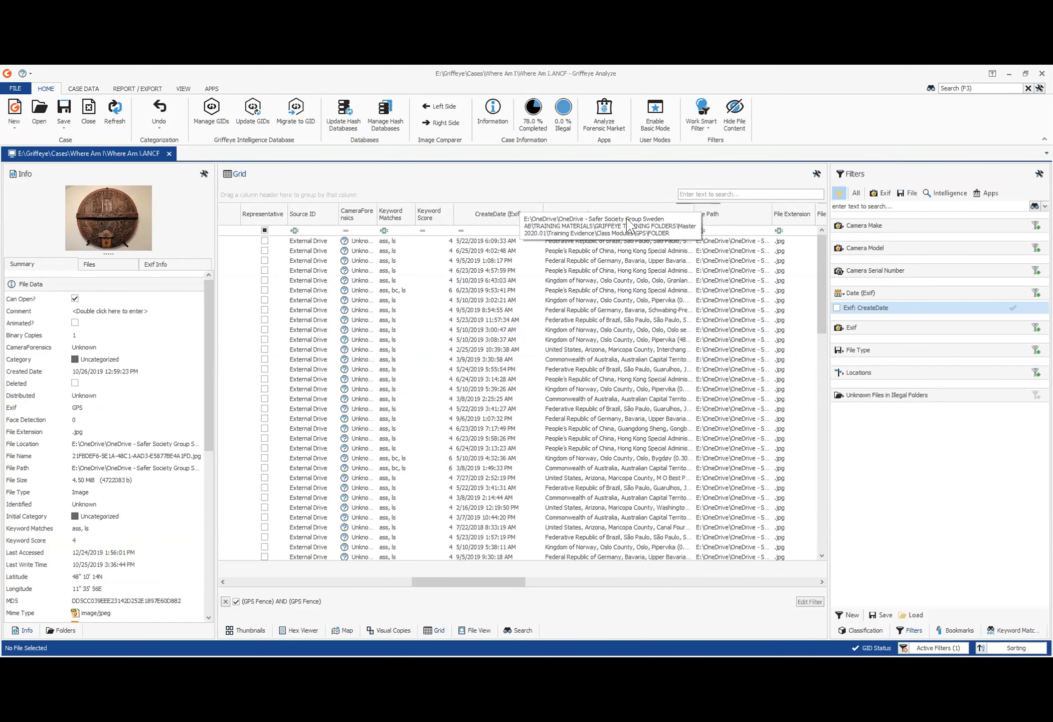
- Sort the grid by CreateDate (Exif) in ascending order and select the earliest file
click(490, 221)
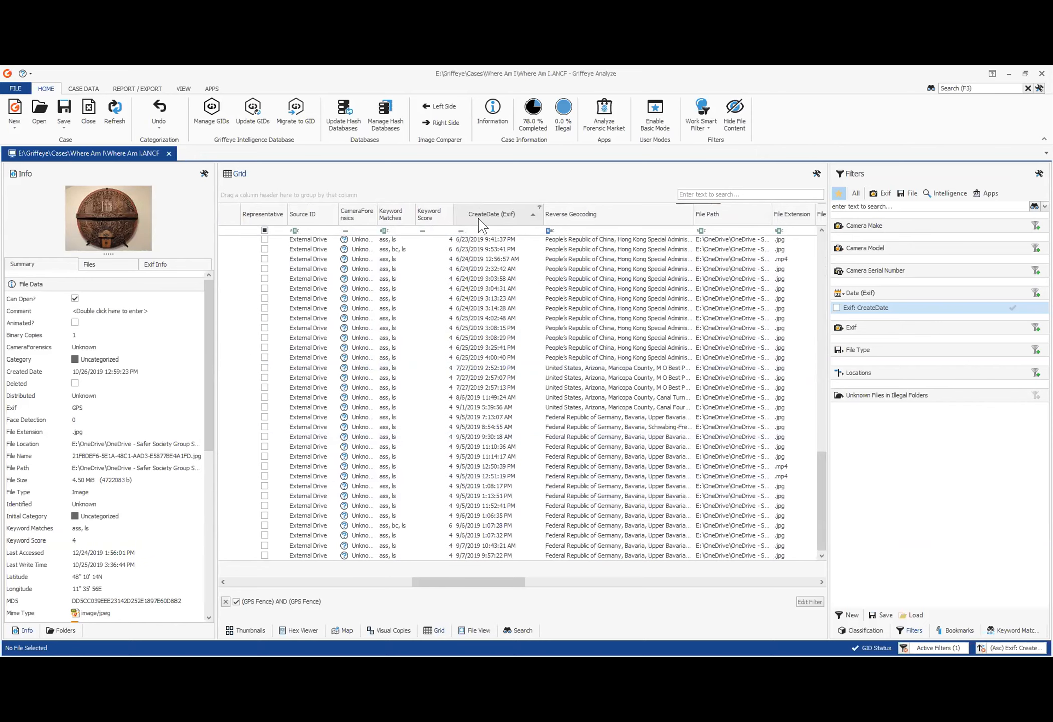
scroll(818, 489, up, 3)
scroll(652, 311, up, 12)
click(481, 243)
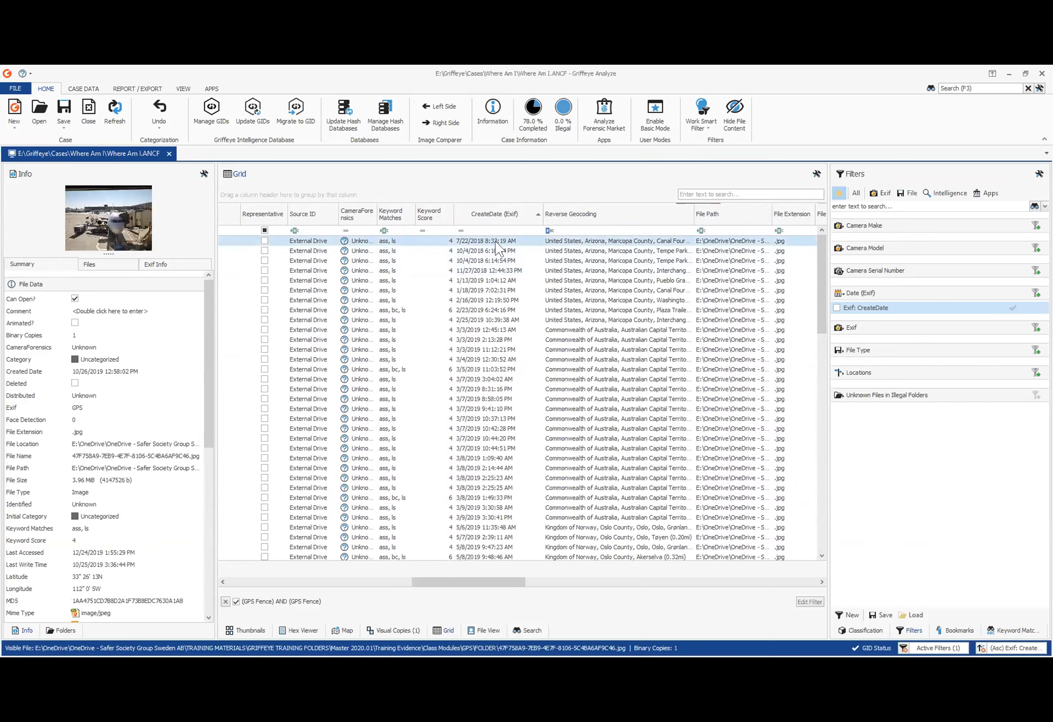
- Widen the Reverse Geocoding column so its location text is readable beside the CreateDate column
drag(821, 261, 820, 312)
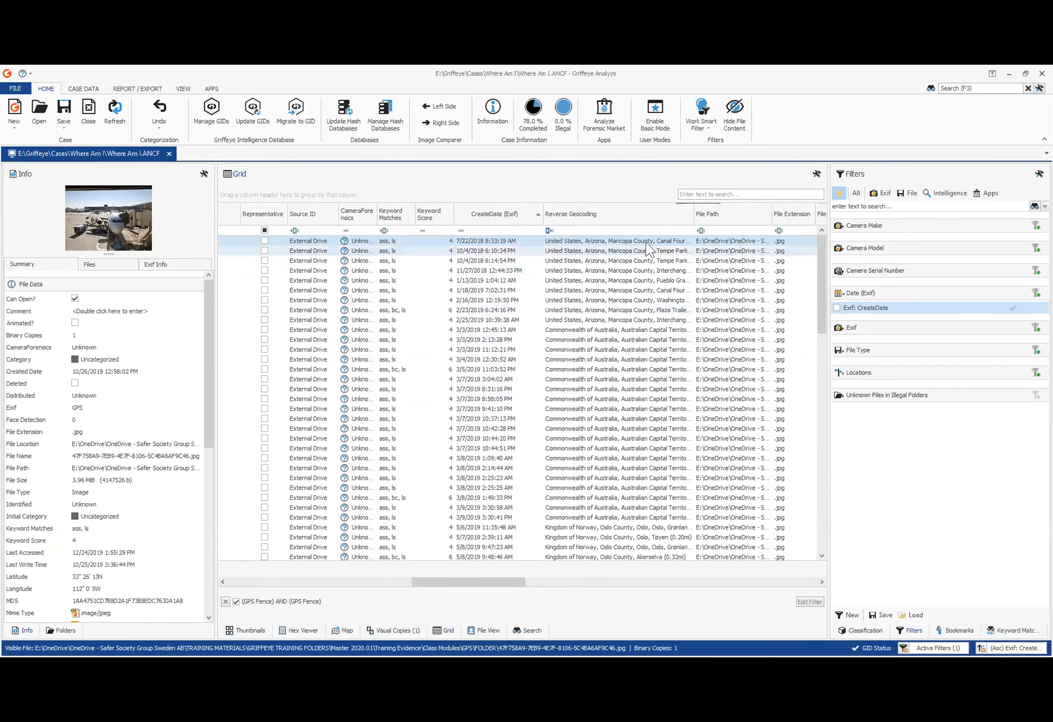
drag(695, 216, 773, 220)
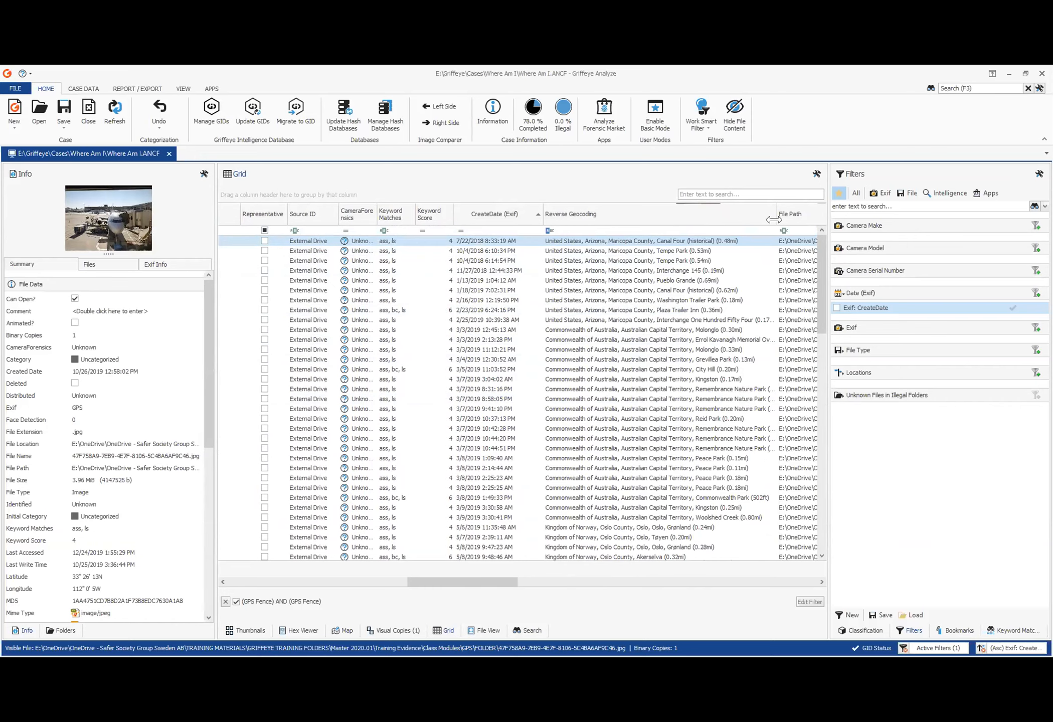
drag(477, 583, 489, 584)
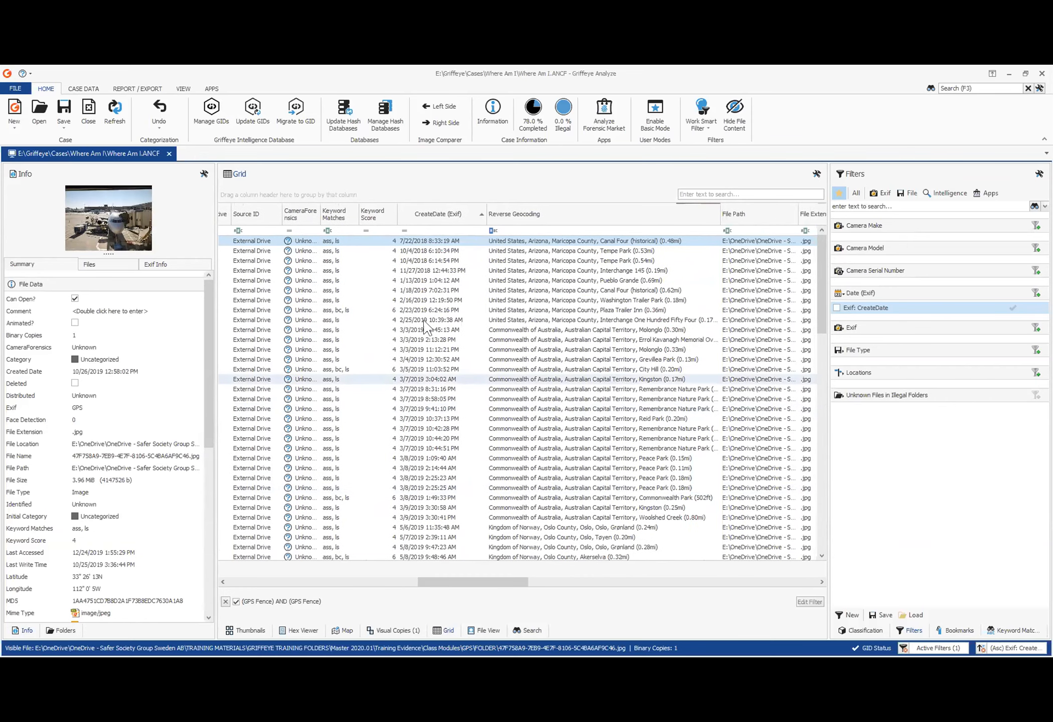
- Step through the Arizona files dated 10/4/2018 to 2/25/2019 in the grid, viewing the image preview of several
click(417, 251)
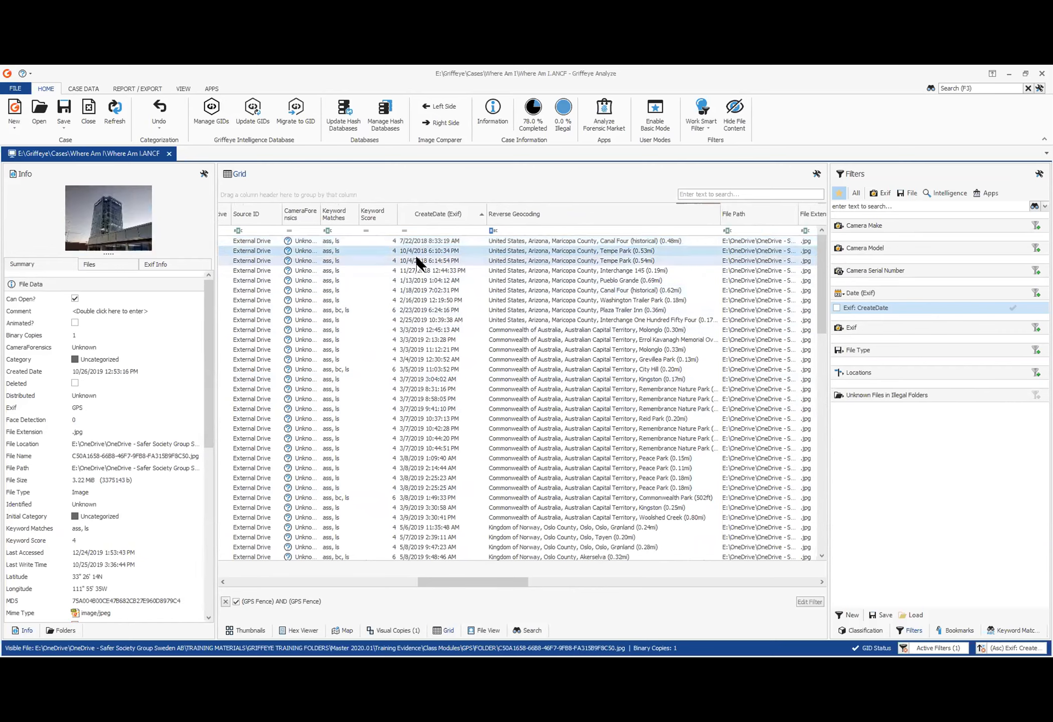
click(418, 270)
click(419, 281)
click(420, 300)
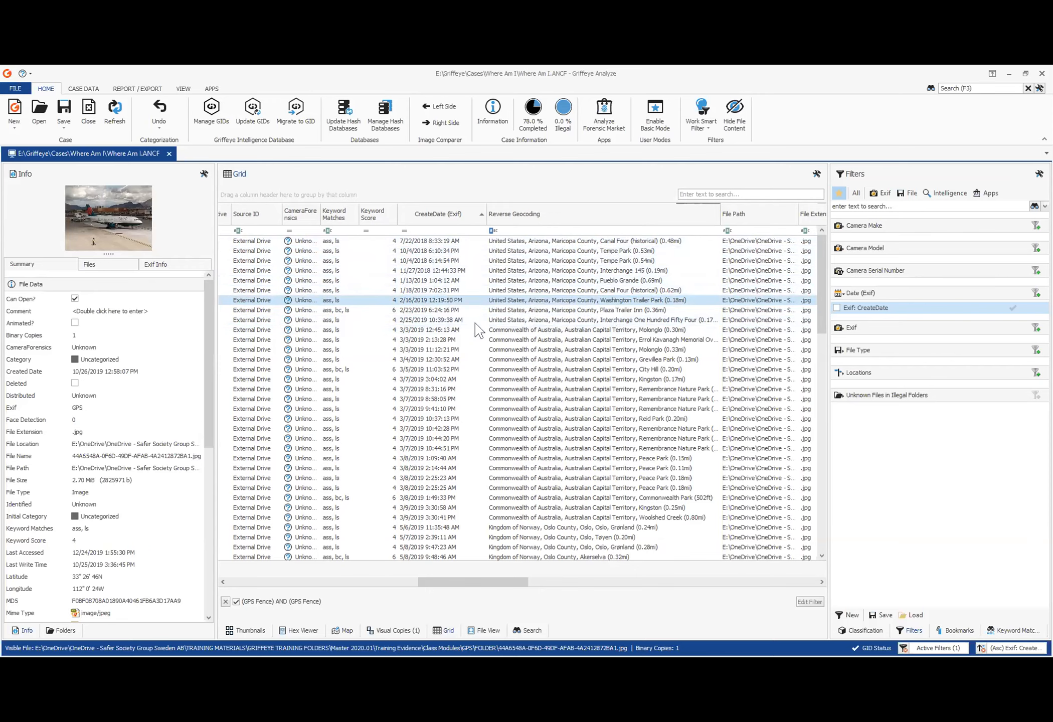
click(435, 321)
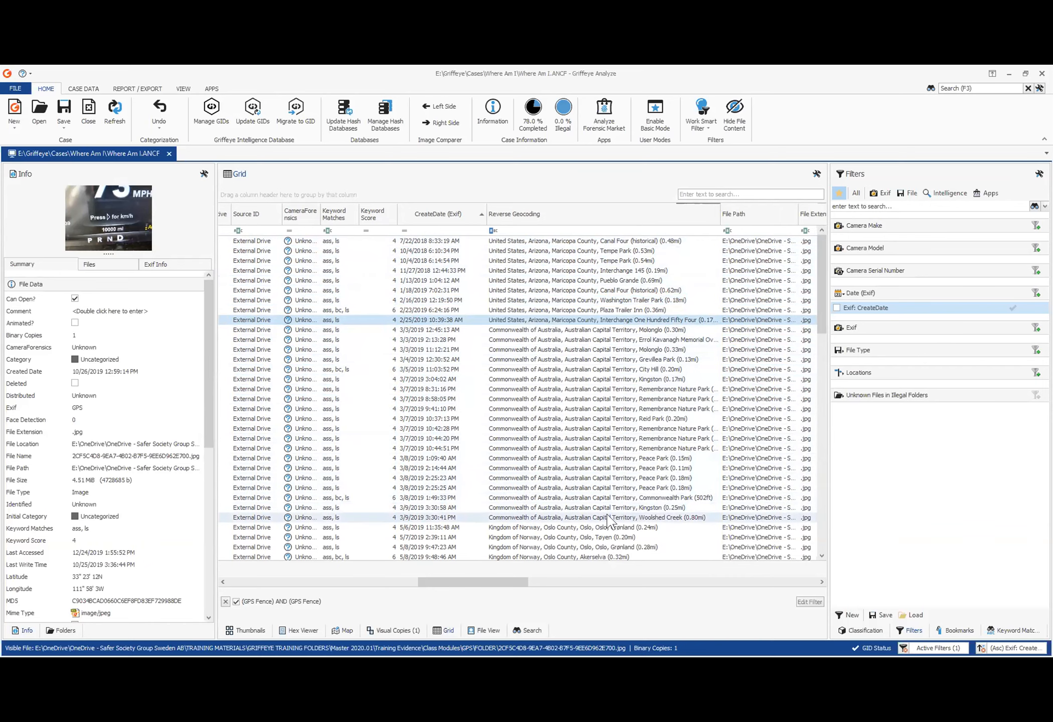
- Examine the rest of the chronological grid, following CreateDate (Exif) and Reverse Geocoding to the last entry
scroll(611, 520, down, 3)
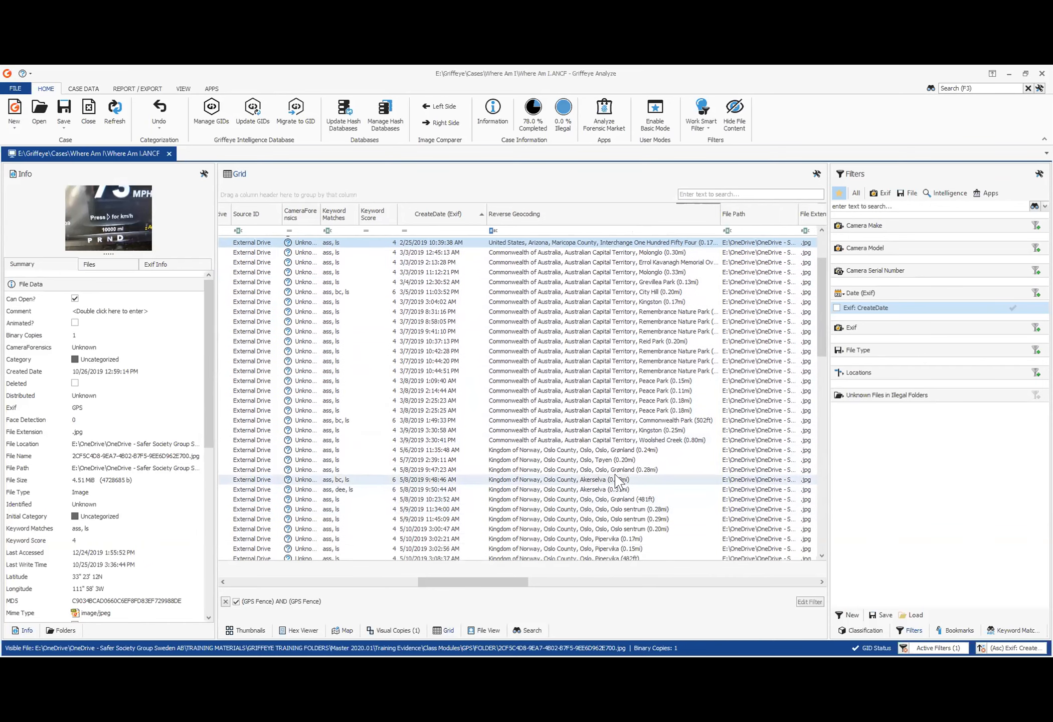
scroll(551, 427, down, 3)
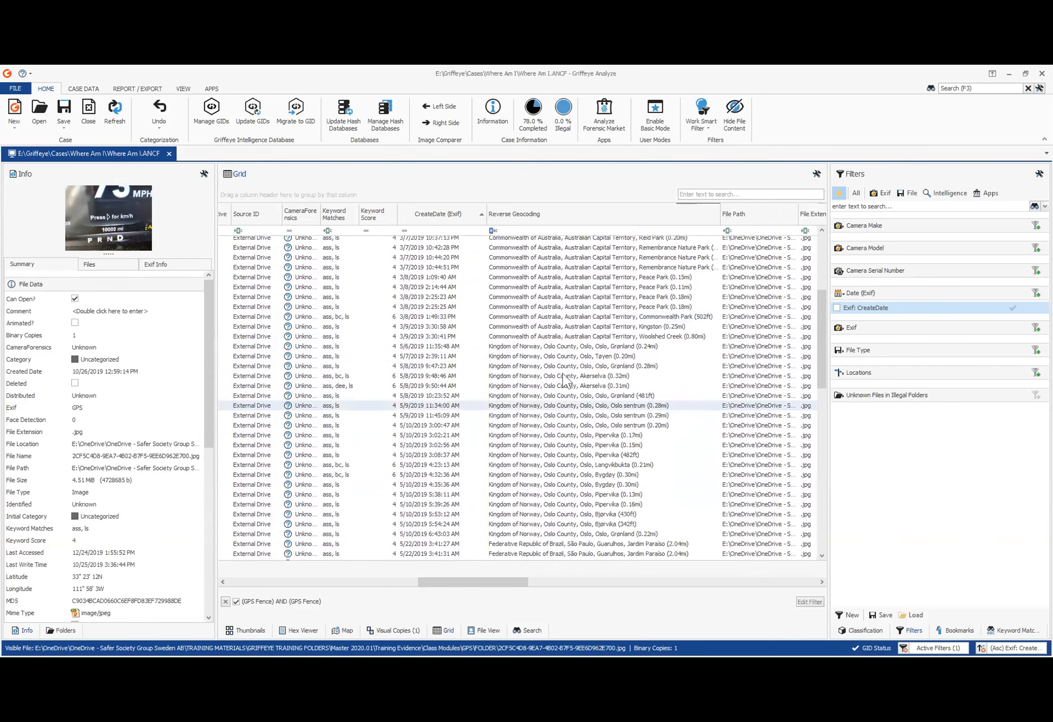
scroll(537, 352, down, 3)
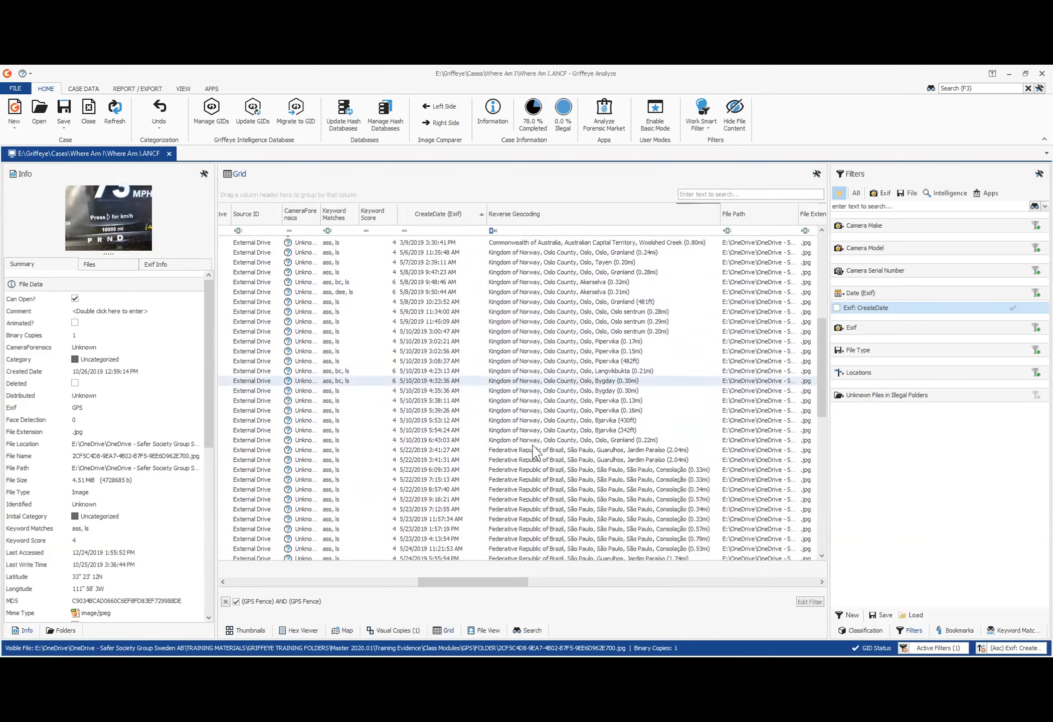
scroll(544, 444, down, 3)
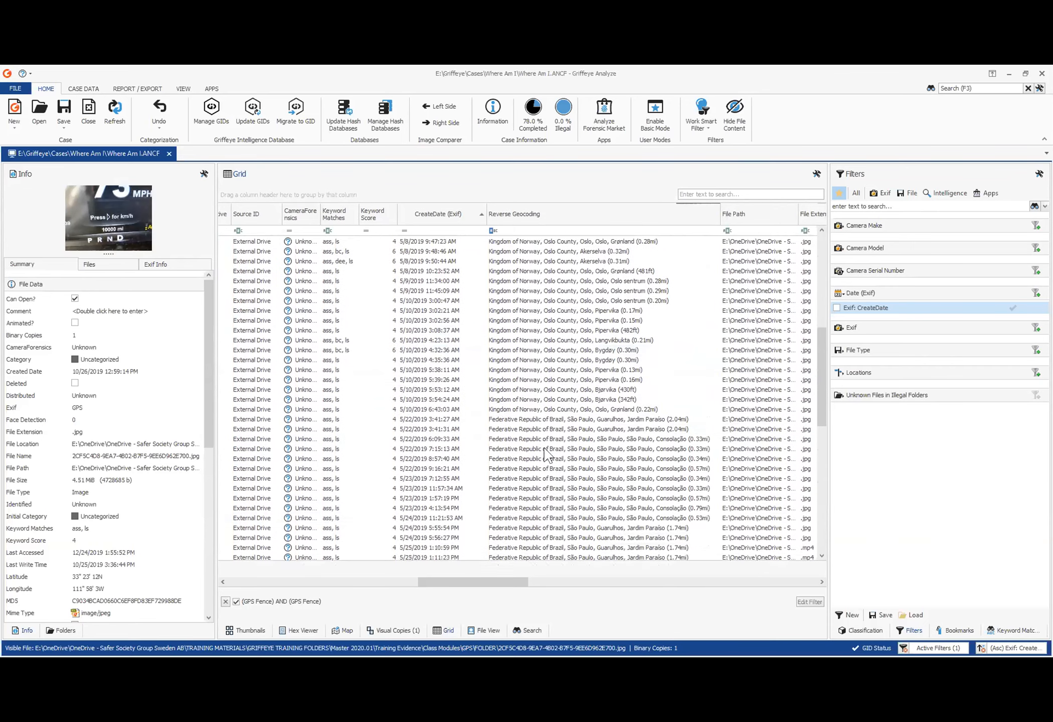
scroll(546, 455, down, 2)
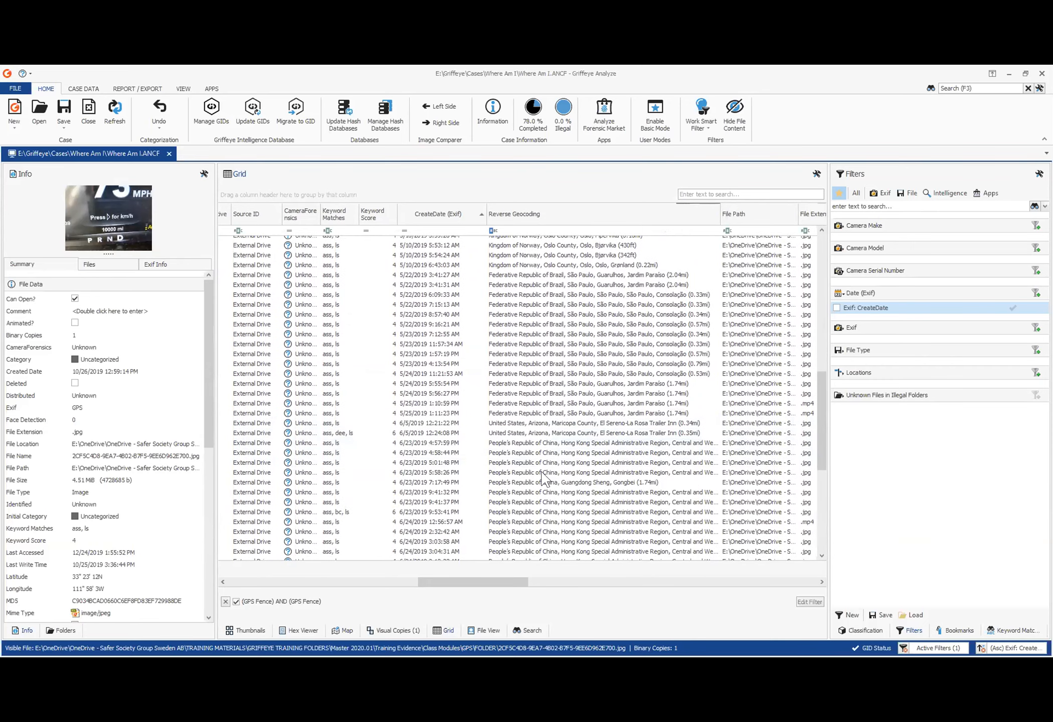
scroll(545, 481, down, 3)
scroll(542, 492, down, 5)
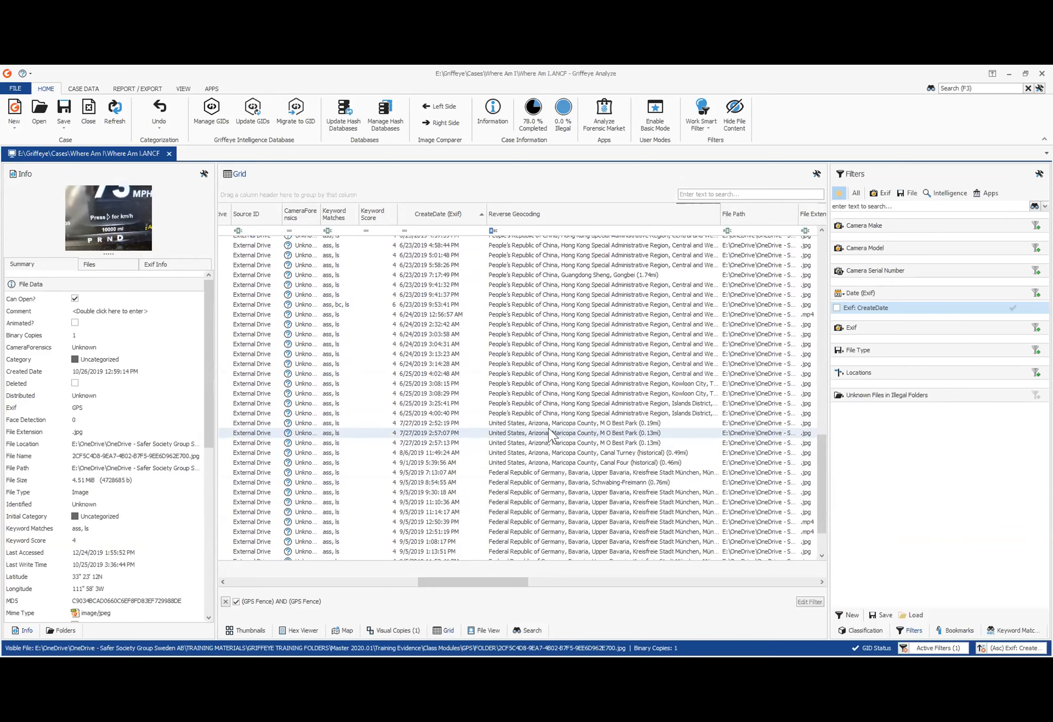
scroll(552, 436, down, 2)
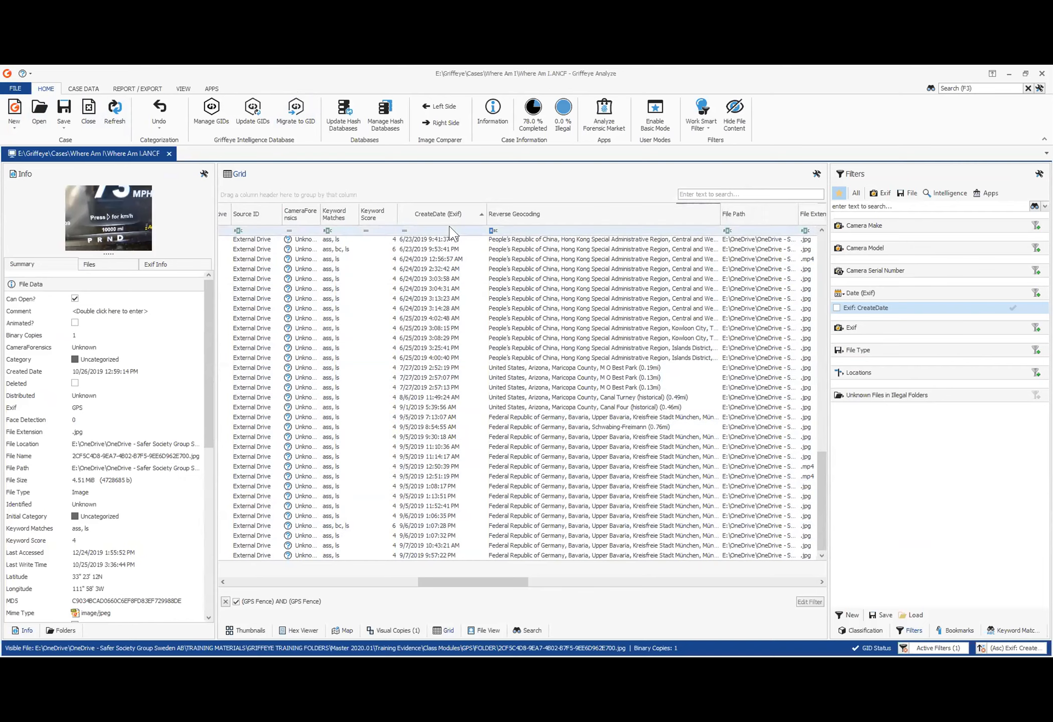
- Show the files as thumbnails and expand the Locations filter in the Apps filter group
click(236, 633)
click(432, 382)
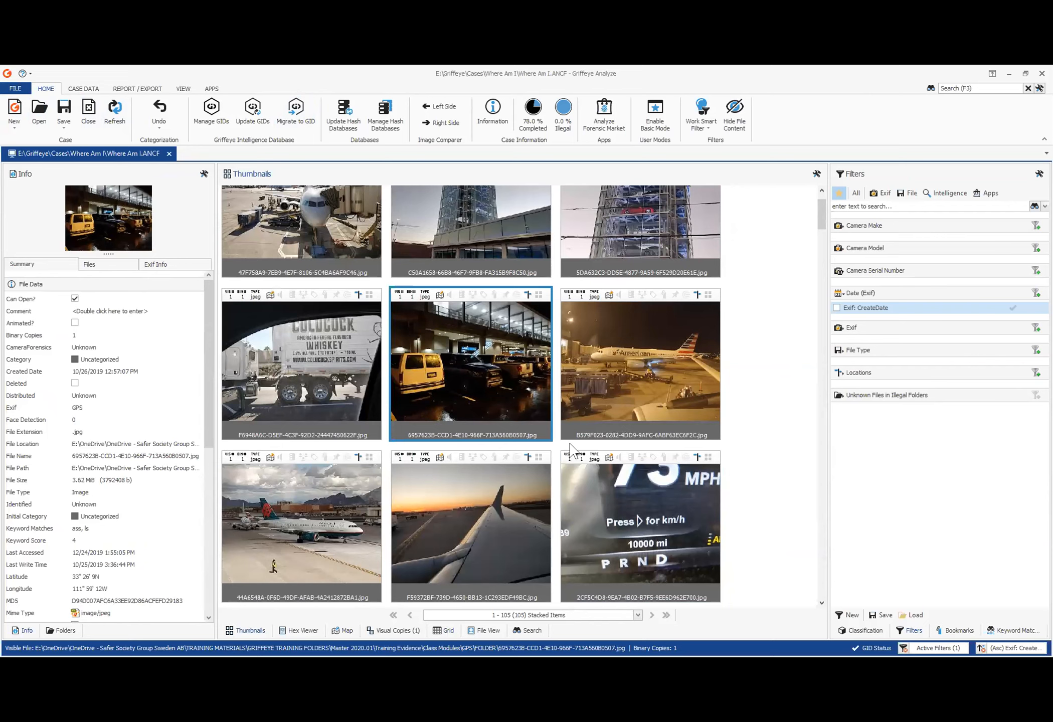
click(947, 194)
click(986, 194)
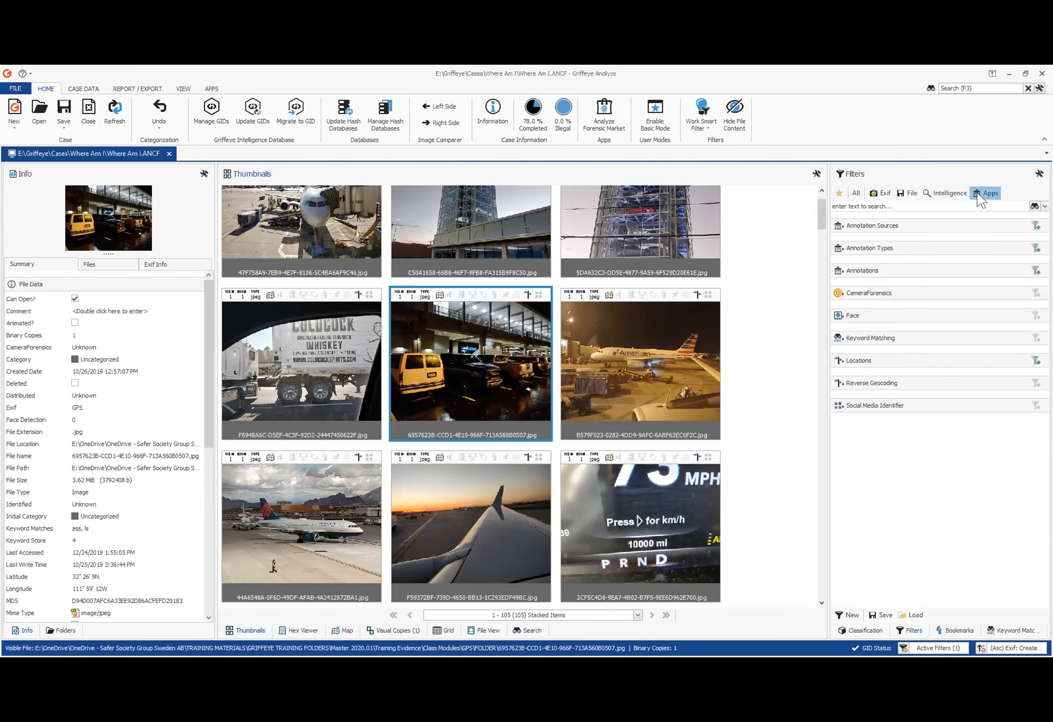
click(838, 361)
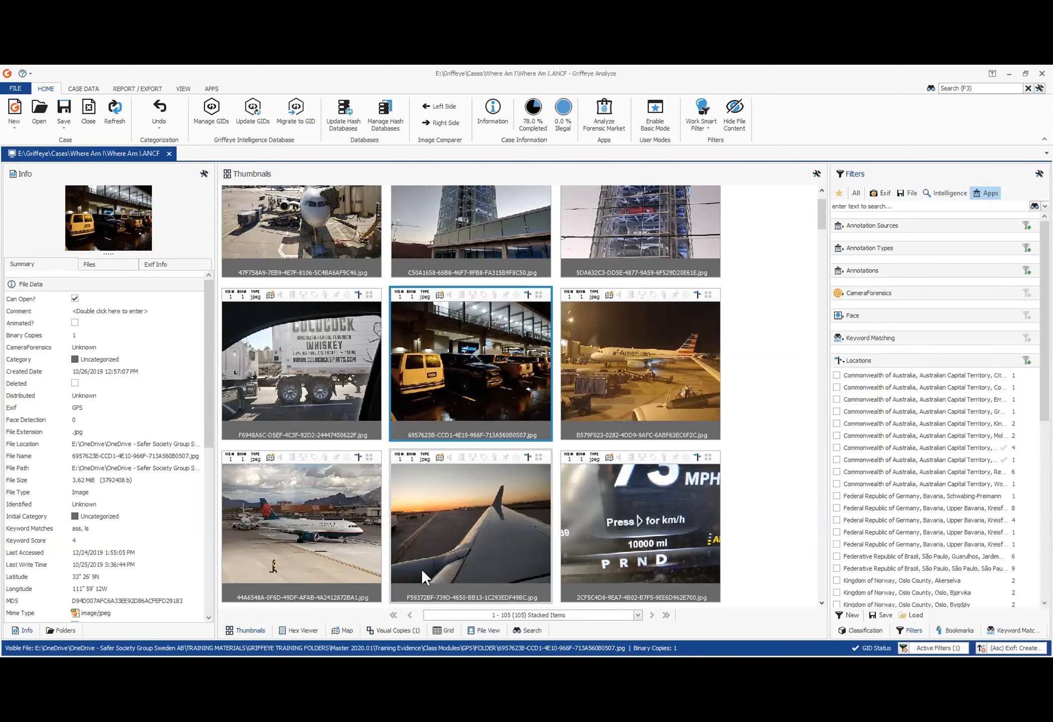
- Filter the thumbnails by the Australian Remembrance Nature Park location, and remove that filter again after viewing the images
scroll(422, 572, down, 15)
scroll(421, 578, up, 10)
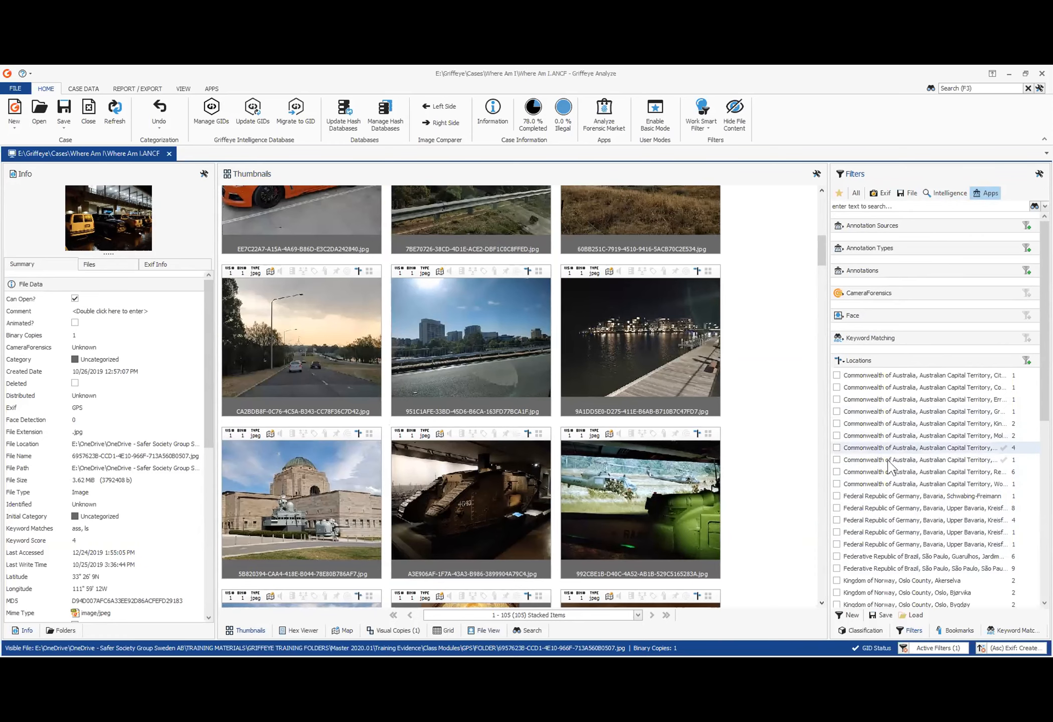
click(836, 472)
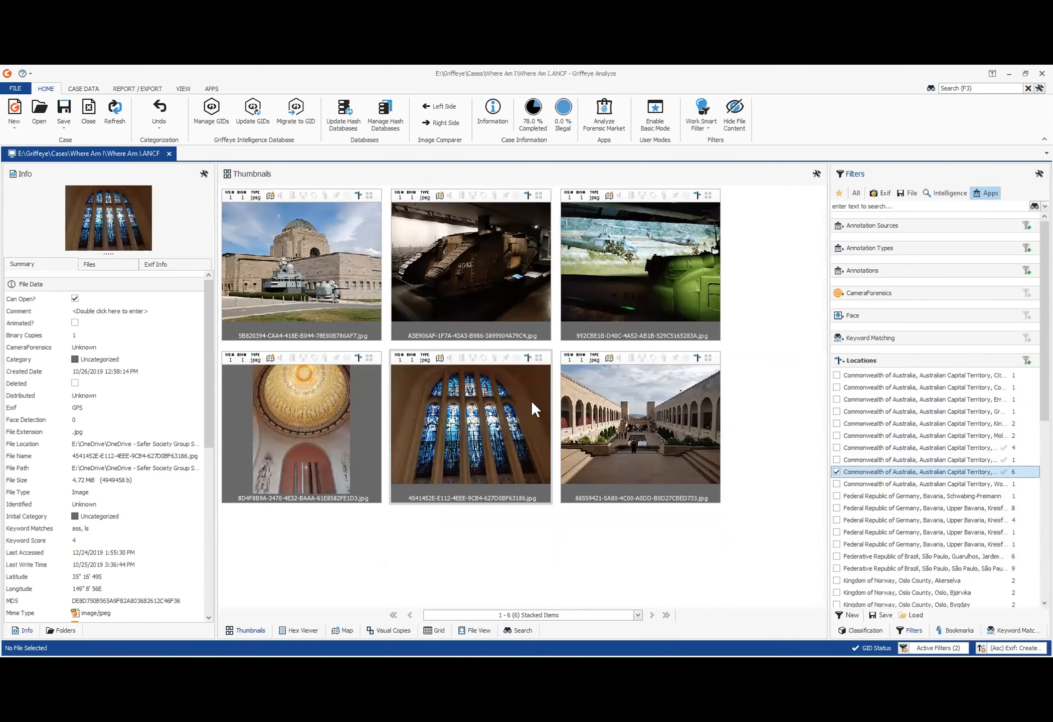
click(836, 472)
- Look through the Locations filter values, collapse that list, and expand the Reverse Geocoding filter
scroll(835, 469, down, 5)
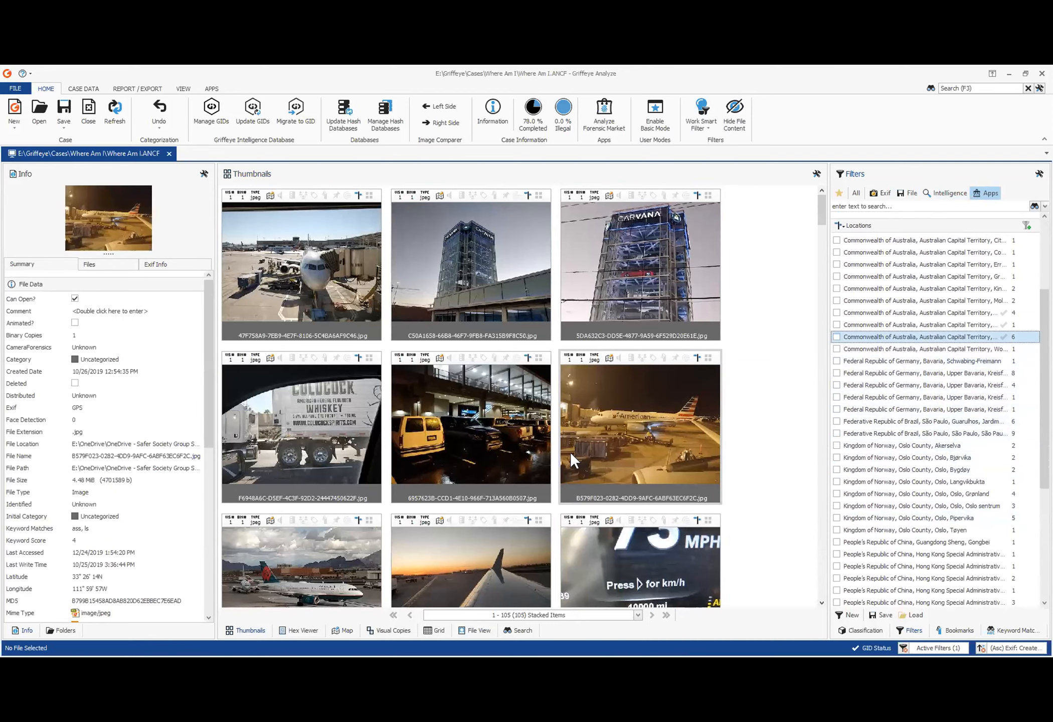
scroll(875, 381, up, 3)
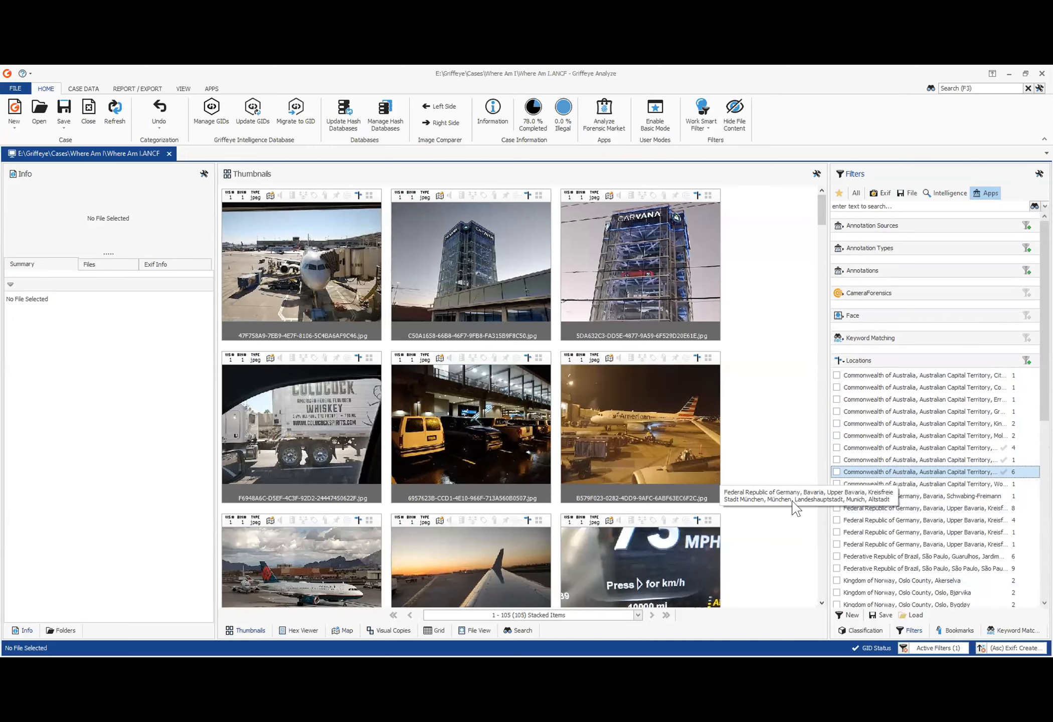
scroll(893, 494, down, 2)
click(841, 309)
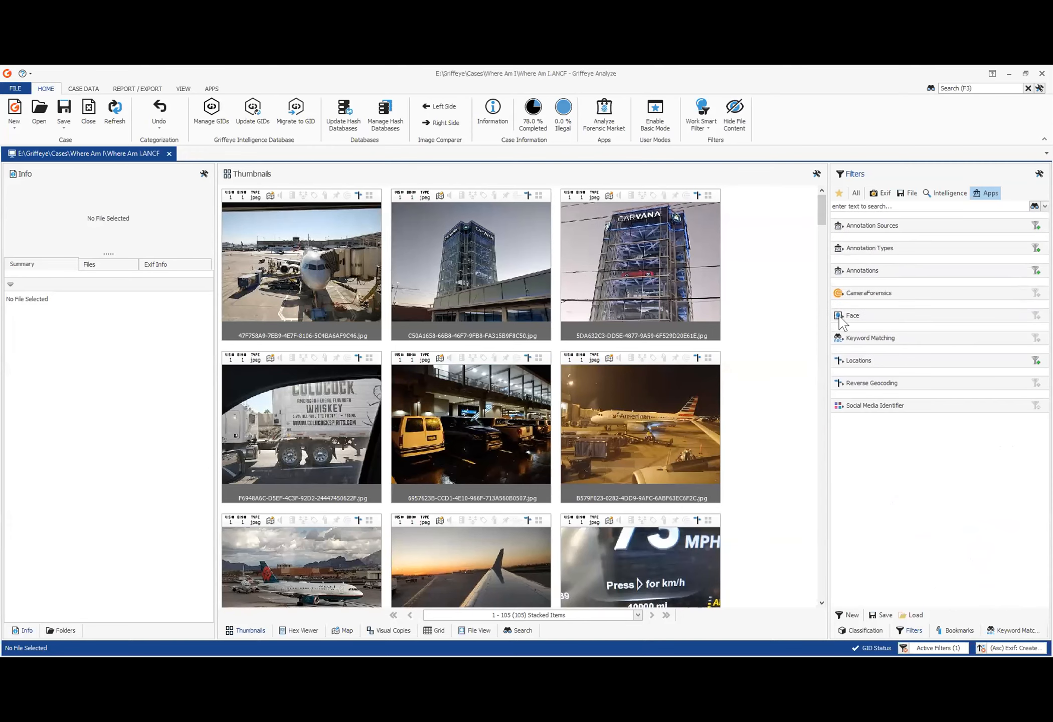
click(841, 381)
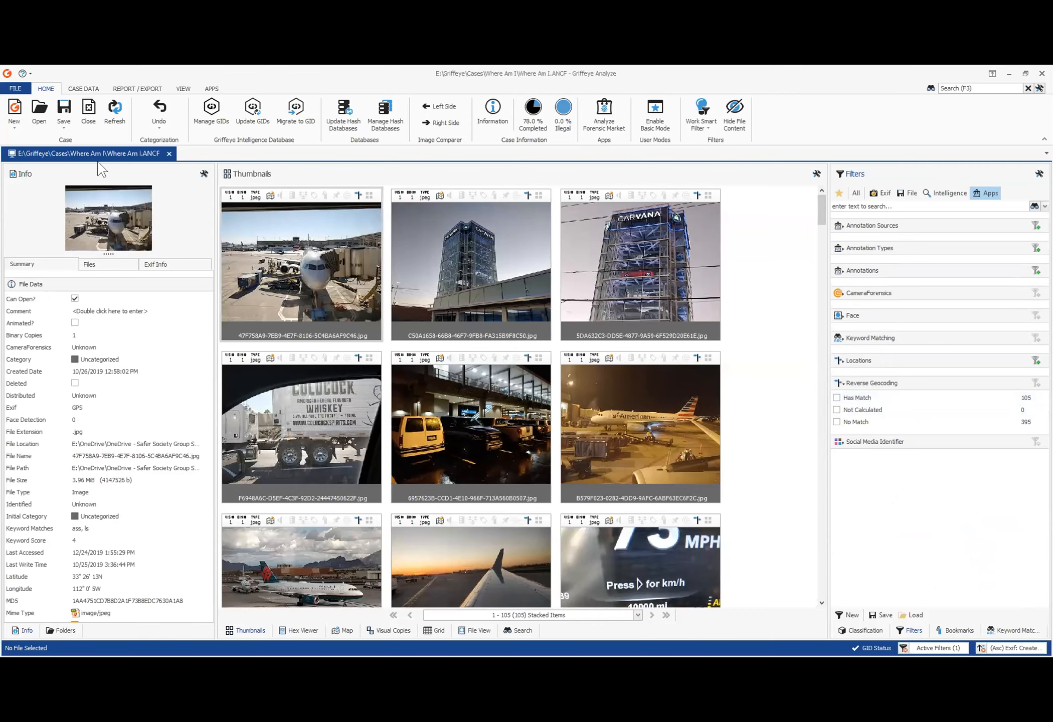
- Examine the apps and plugins that can auto-start when adding files to the case, and close the dialog without importing
click(15, 128)
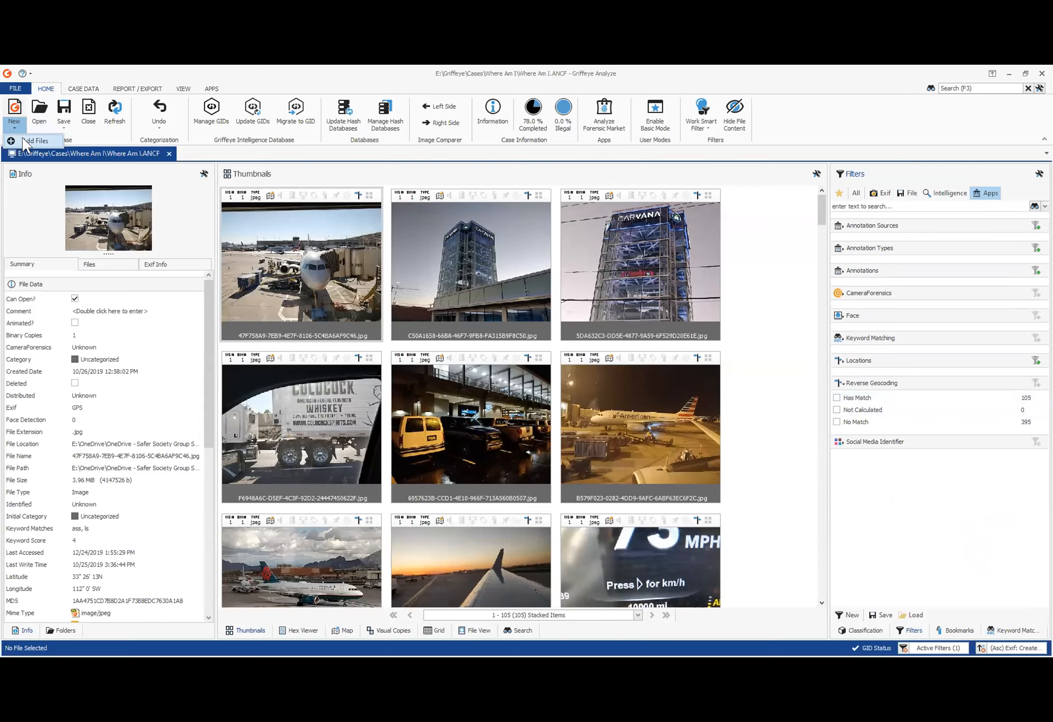
click(32, 141)
click(512, 260)
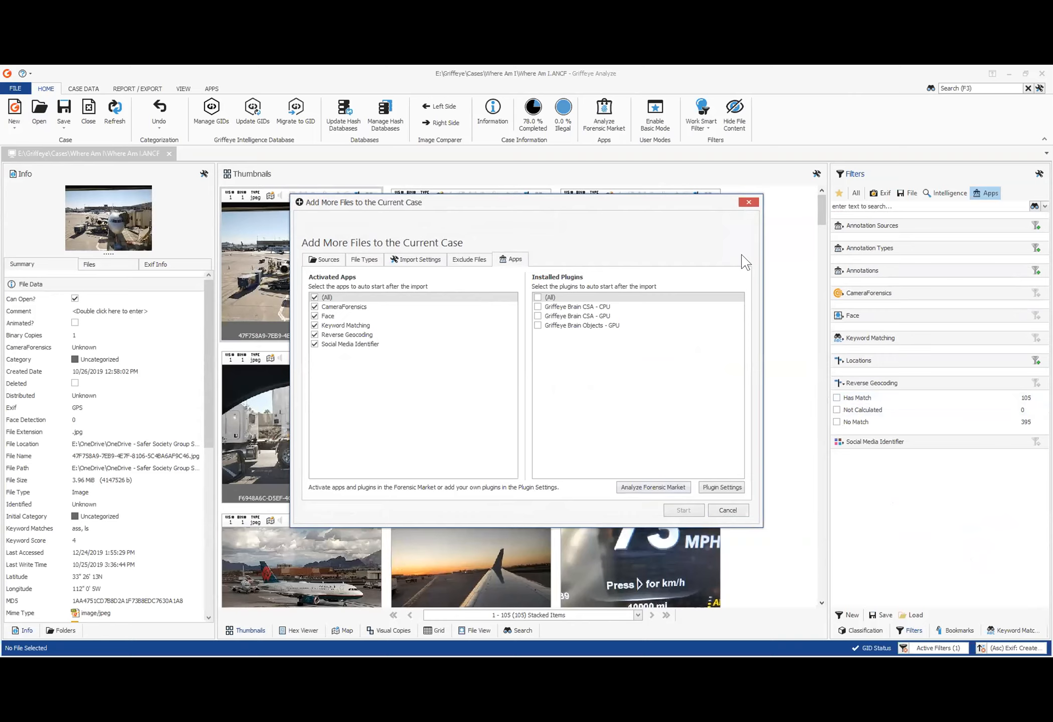
click(750, 203)
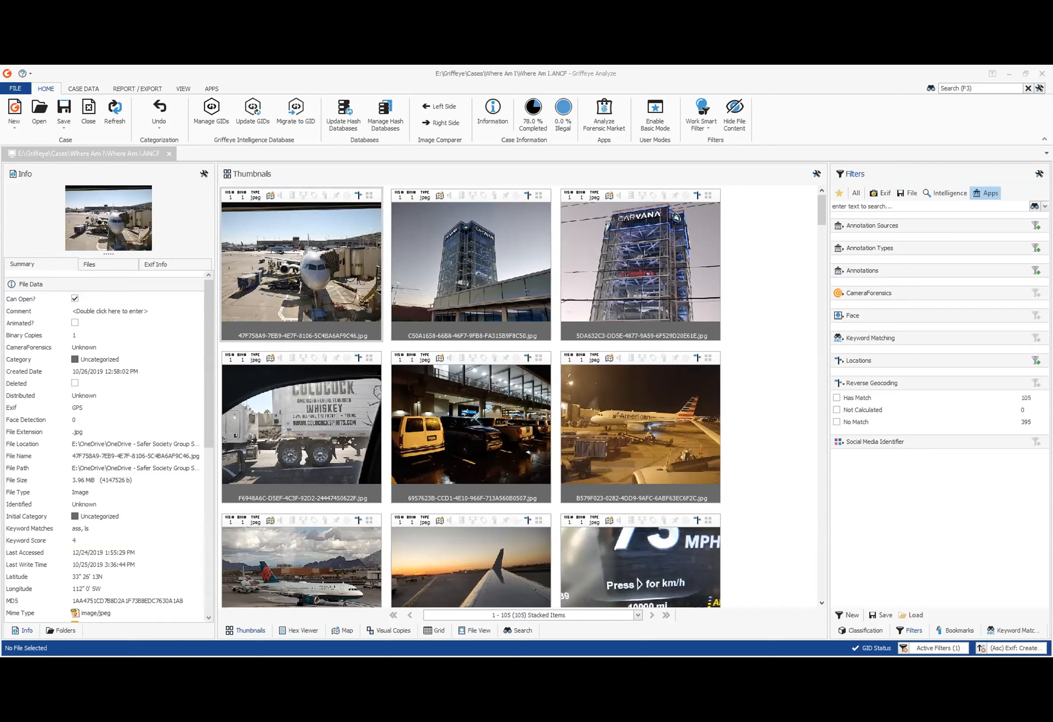
- Show the files on the map, zoom in on the Brazil cluster, and clear the file selection
click(597, 261)
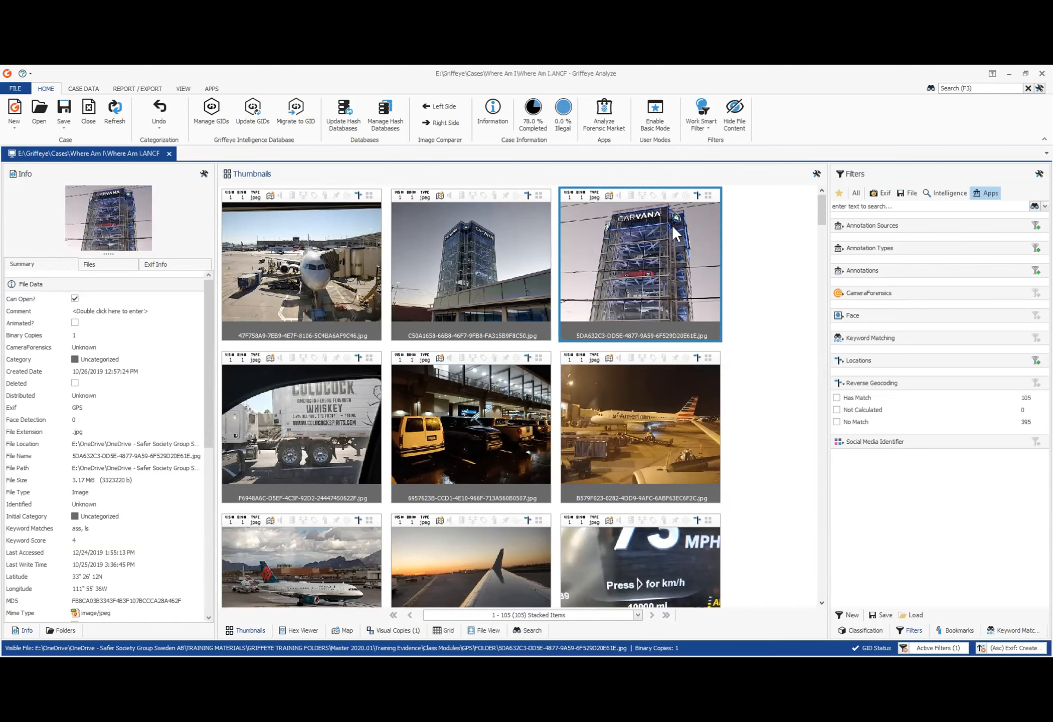
click(345, 632)
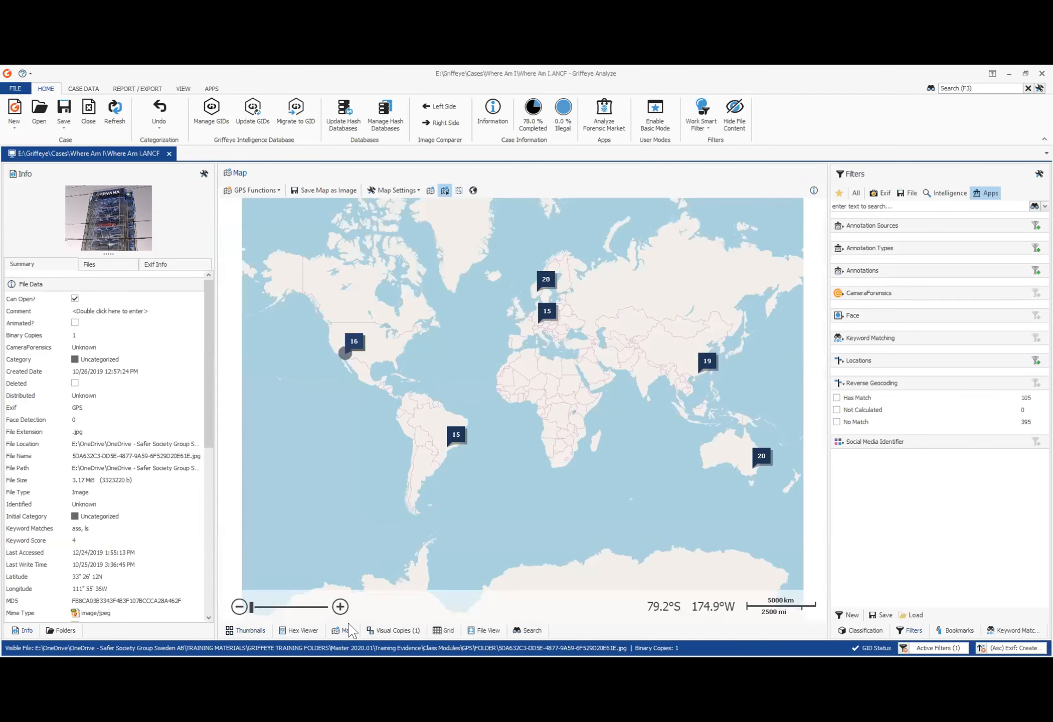
scroll(461, 477, up, 5)
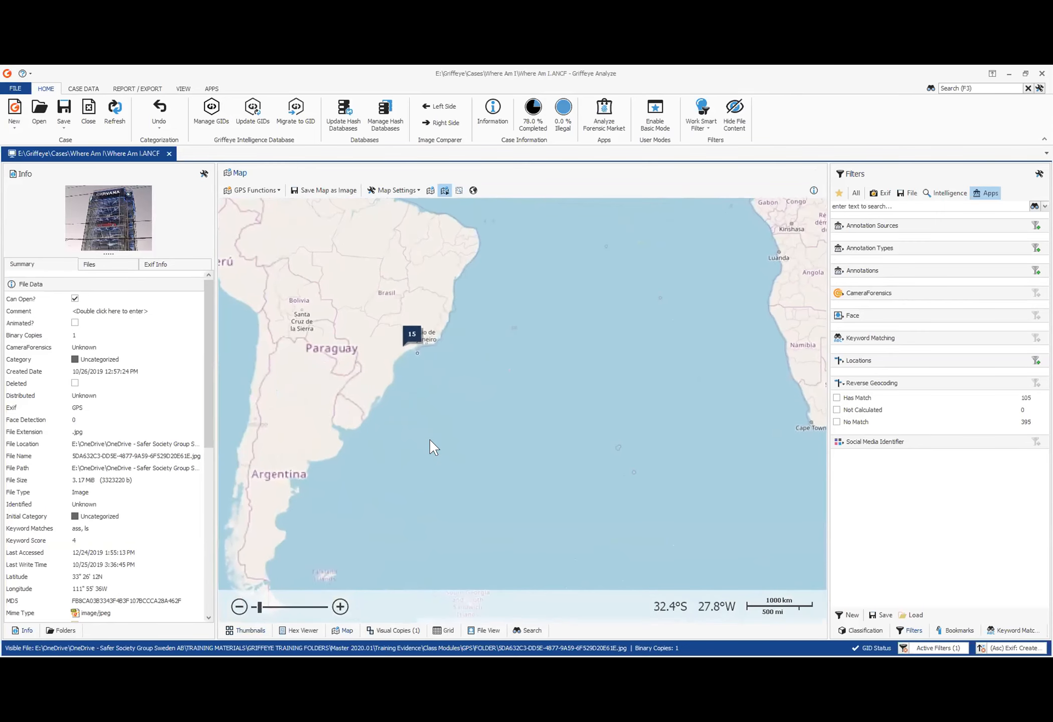
click(430, 440)
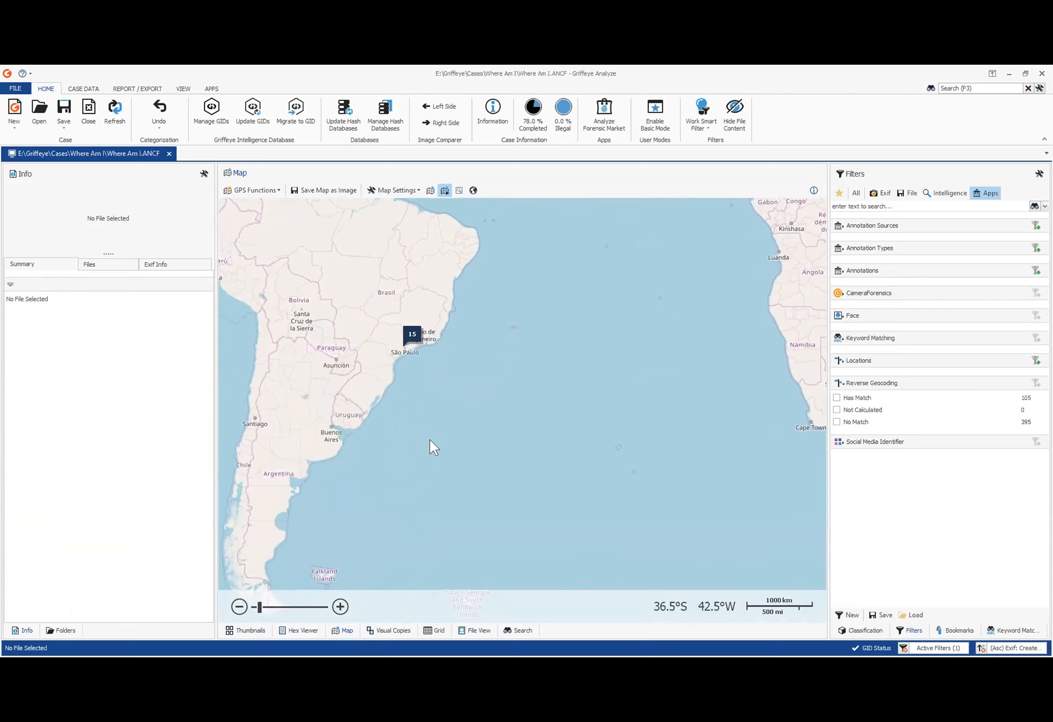